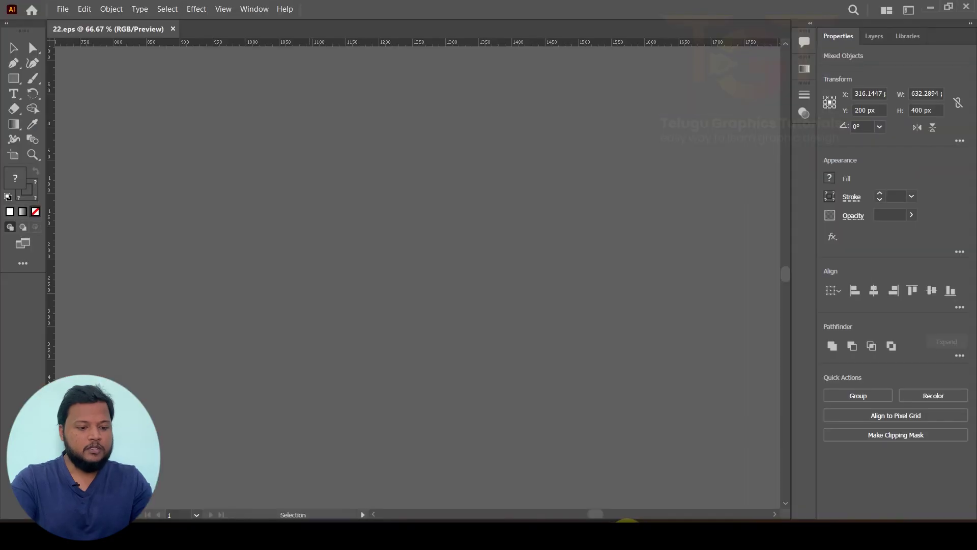
Step: Create a new 1080 × 1080 px document with units kept in pixels
{"action": "left_click", "coordinate": [63, 9]}
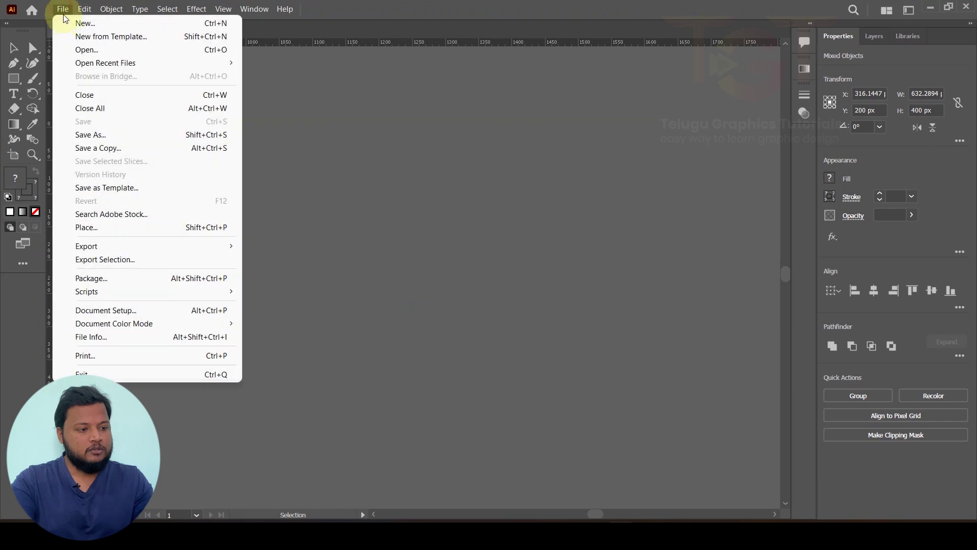
{"action": "left_click", "coordinate": [71, 23]}
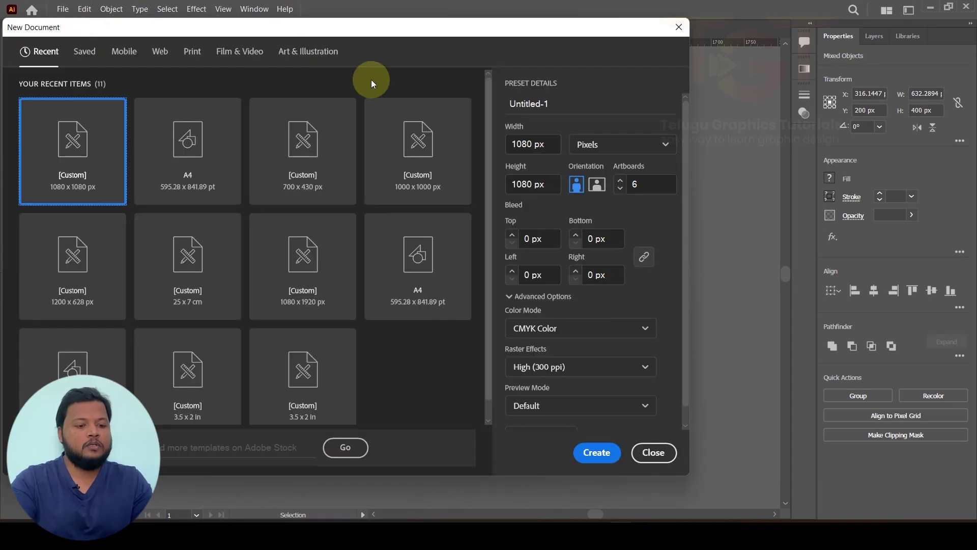
{"action": "left_click", "coordinate": [590, 147]}
{"action": "left_click", "coordinate": [589, 146]}
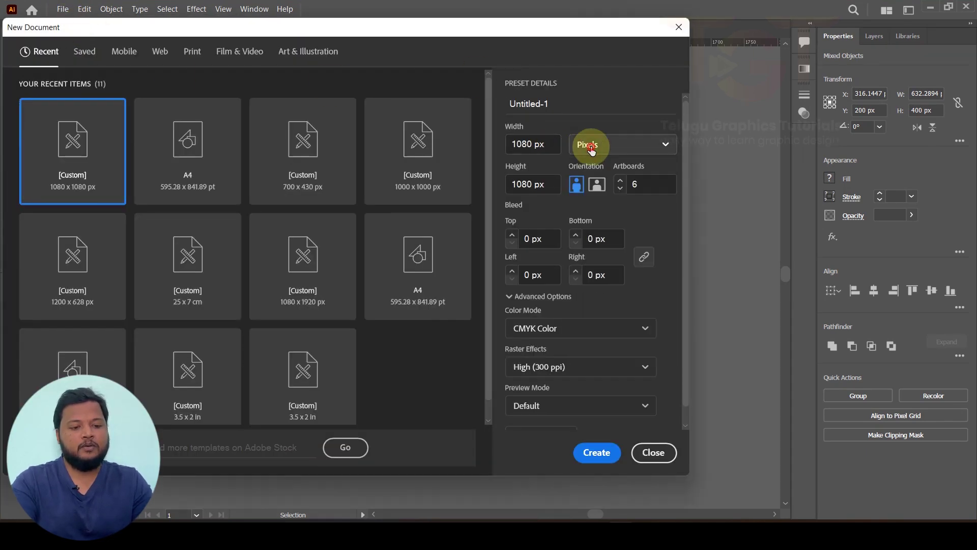
{"action": "left_click_drag", "start_coordinate": [547, 144], "coordinate": [501, 153]}
{"action": "left_click_drag", "start_coordinate": [546, 184], "coordinate": [509, 190]}
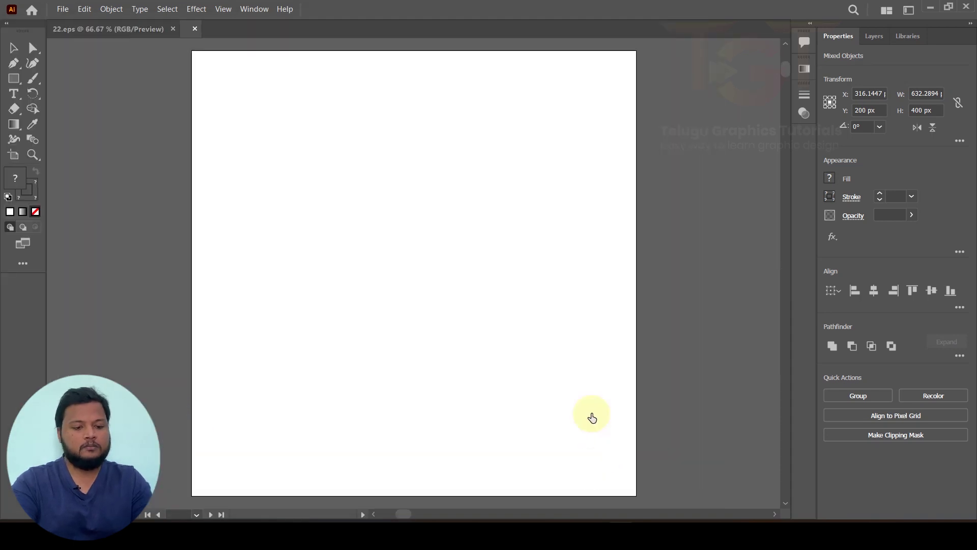
{"action": "left_click", "coordinate": [598, 452]}
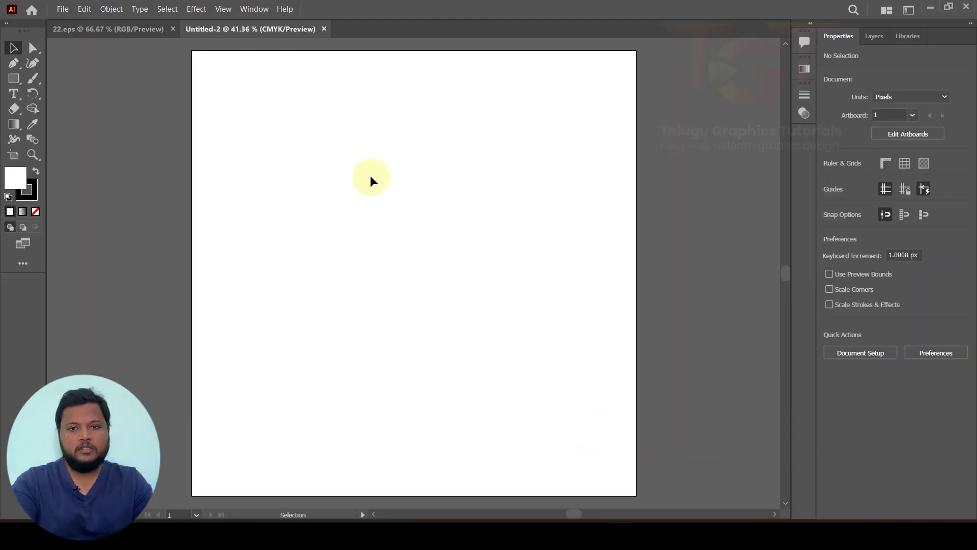
{"action": "left_click", "coordinate": [13, 80]}
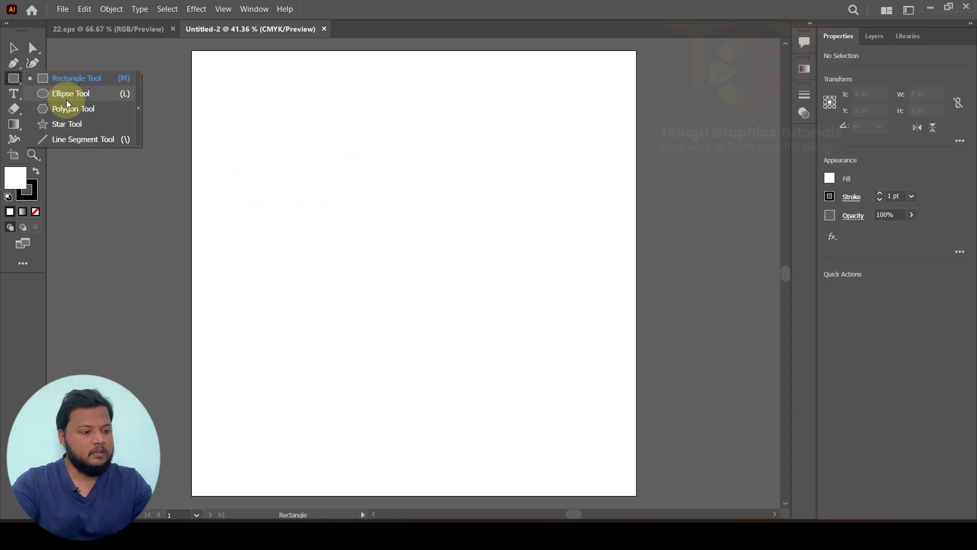
Step: Place a six-sided polygon on the artboard with the Polygon tool
{"action": "left_click", "coordinate": [71, 116]}
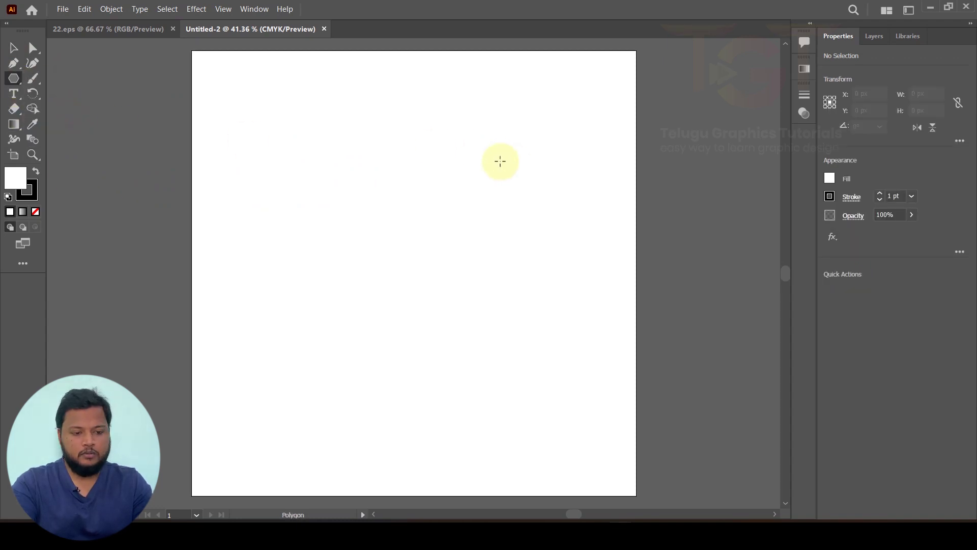
{"action": "left_click", "coordinate": [477, 184]}
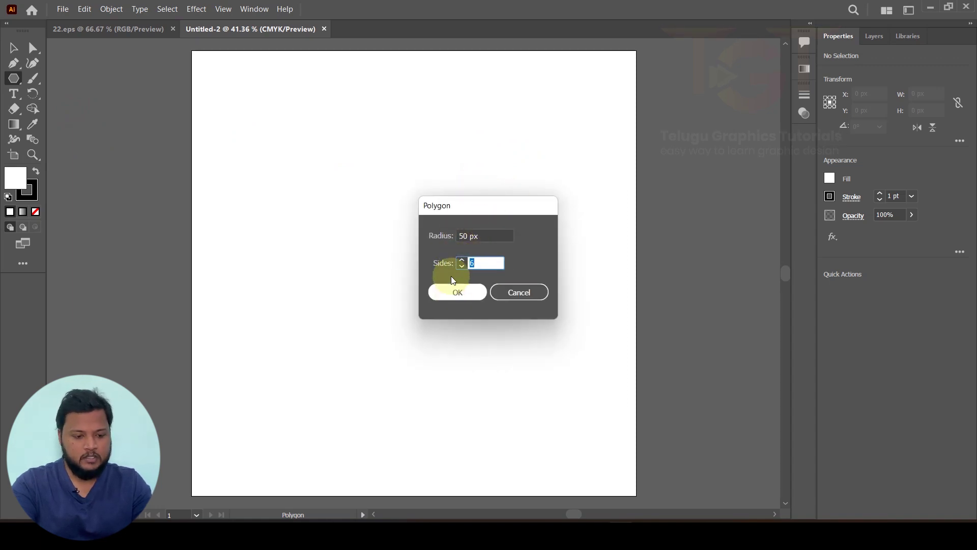
{"action": "left_click", "coordinate": [493, 236]}
{"action": "double_click", "coordinate": [458, 234]}
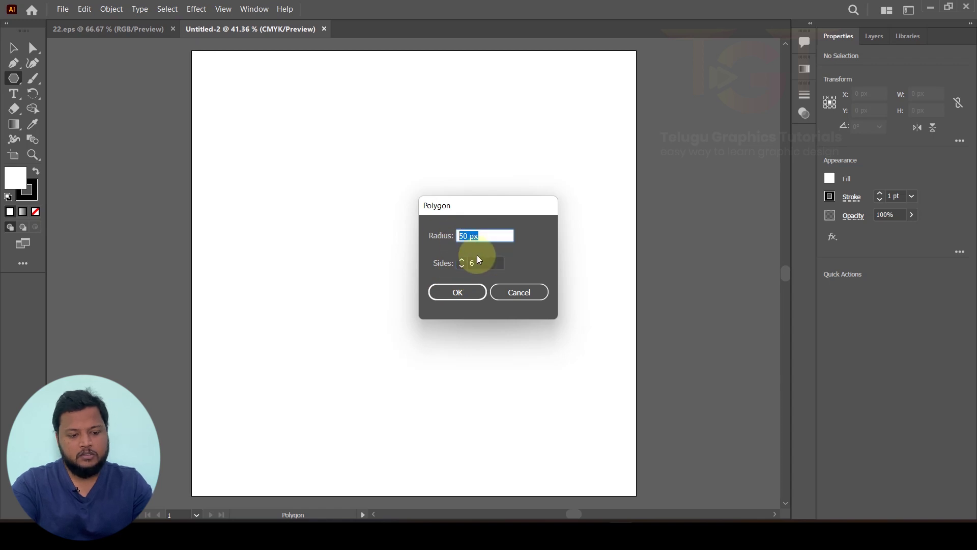
{"action": "left_click", "coordinate": [483, 263]}
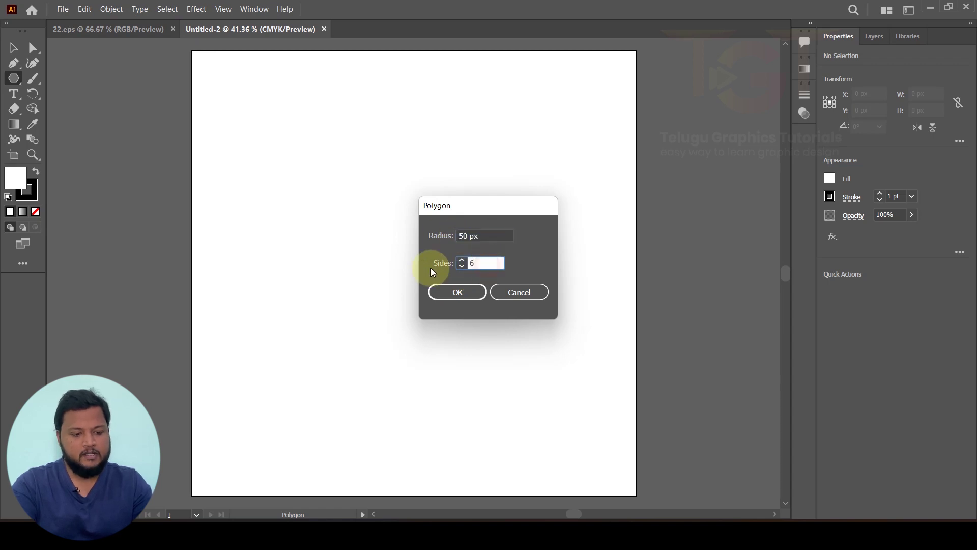
{"action": "left_click", "coordinate": [459, 294]}
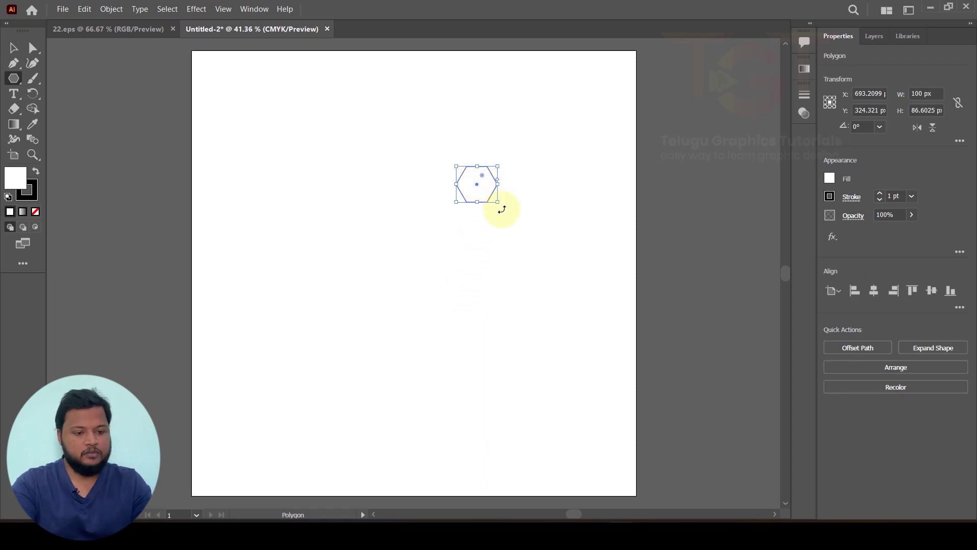
Step: Rotate the hexagon point-up, resize it to about 385 × 444 px, and move it right
{"action": "left_click_drag", "start_coordinate": [492, 199], "coordinate": [591, 319]}
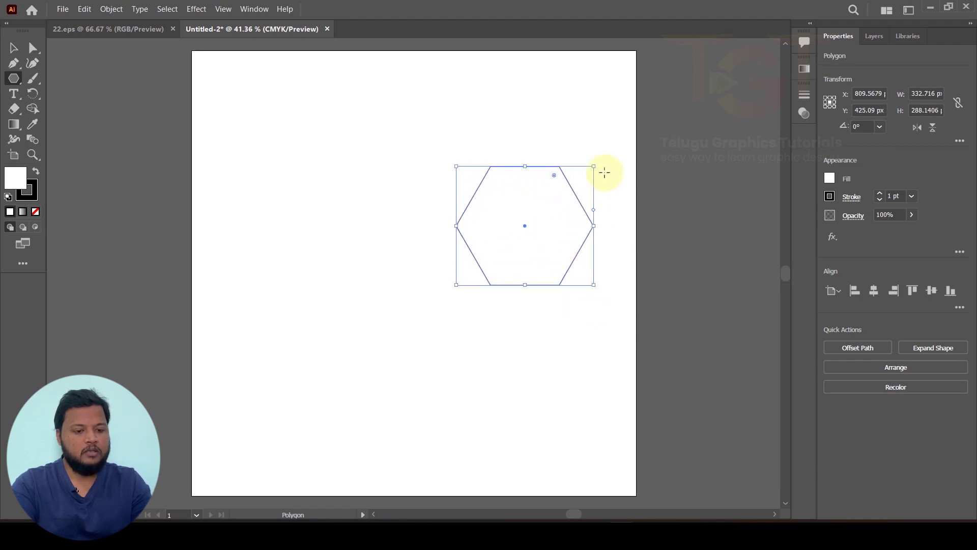
{"action": "left_click_drag", "start_coordinate": [597, 160], "coordinate": [558, 269]}
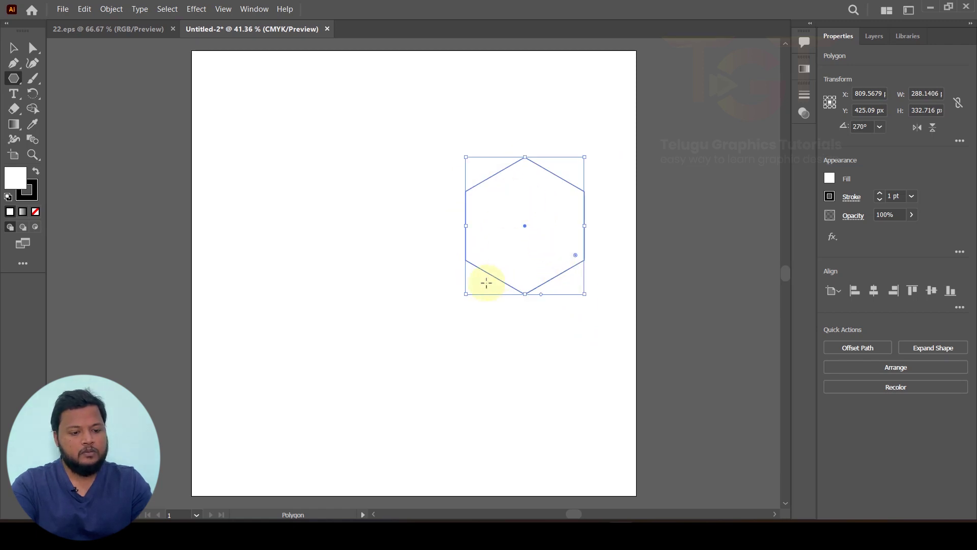
{"action": "left_click_drag", "start_coordinate": [468, 299], "coordinate": [386, 363]}
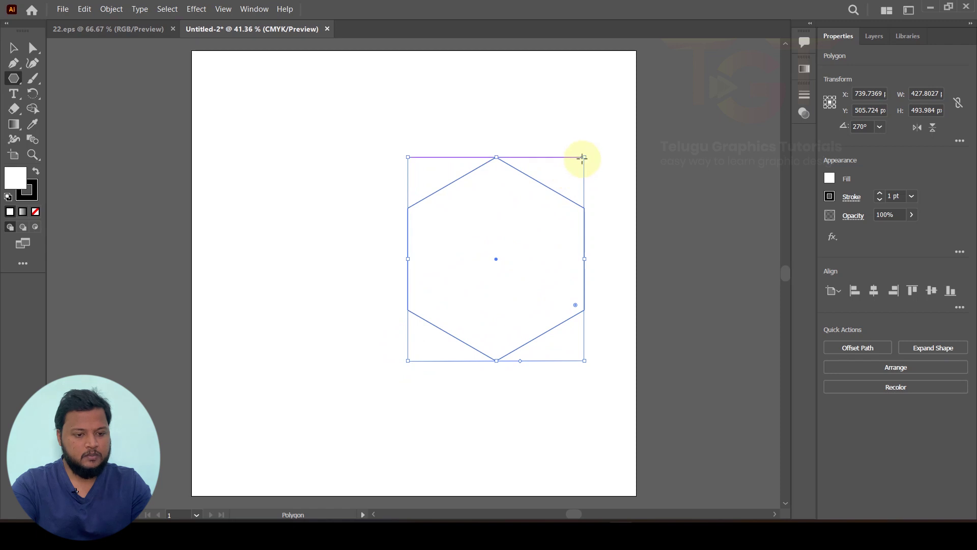
{"action": "left_click_drag", "start_coordinate": [586, 159], "coordinate": [568, 175]}
{"action": "left_click", "coordinate": [14, 48]}
{"action": "left_click_drag", "start_coordinate": [459, 232], "coordinate": [479, 265]}
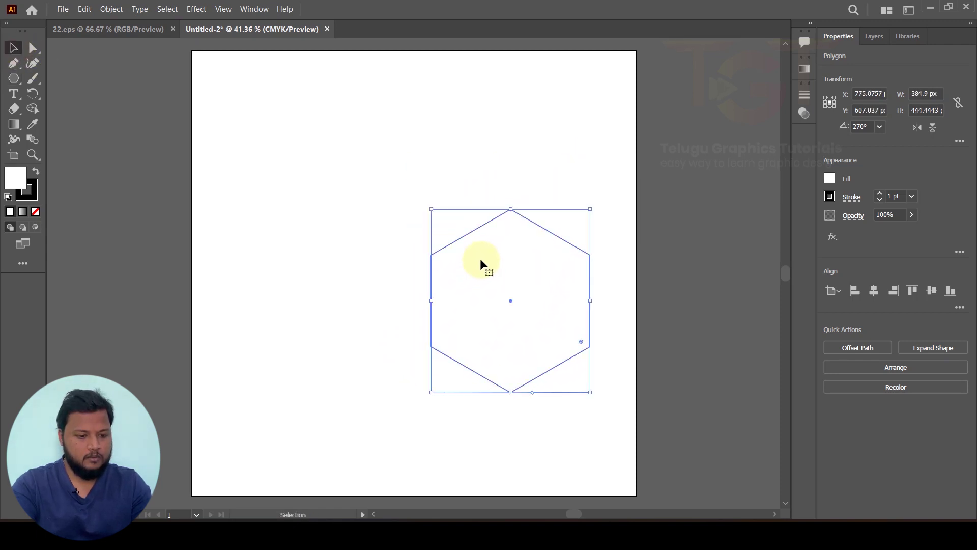
{"action": "left_click", "coordinate": [33, 48]}
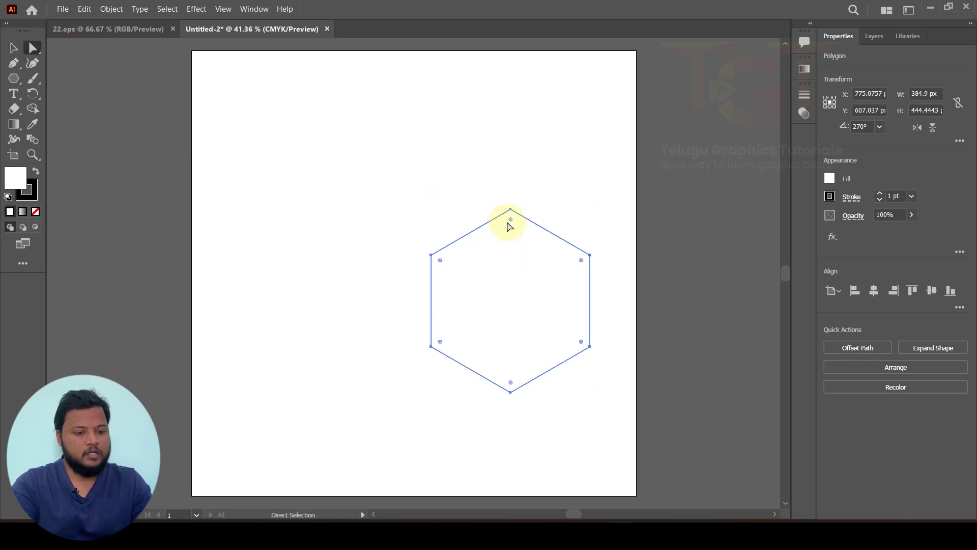
Step: Drag a live corner widget to round all hexagon corners to about 20.43 px, then reselect it
{"action": "scroll", "coordinate": [515, 229], "scroll_direction": "up", "scroll_amount": 2}
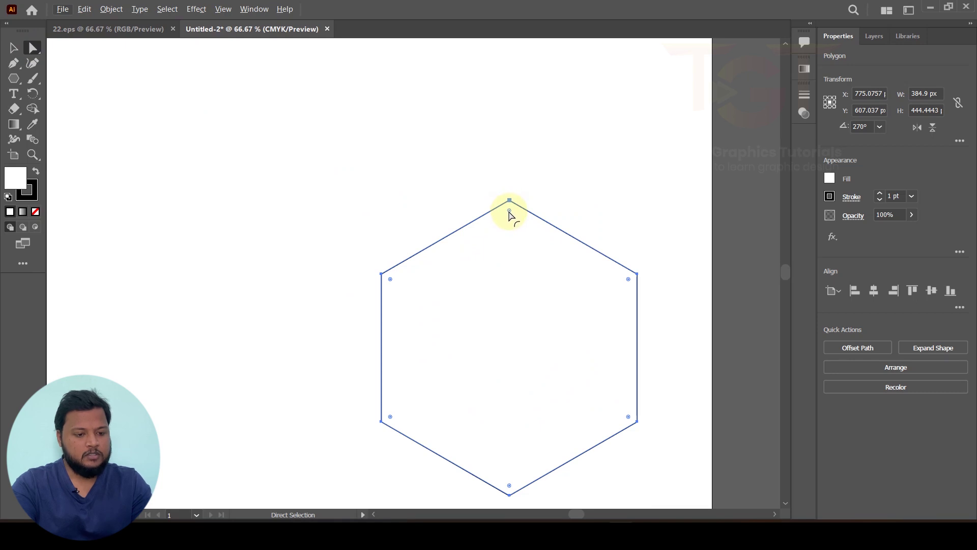
{"action": "left_click_drag", "start_coordinate": [509, 211], "coordinate": [511, 218]}
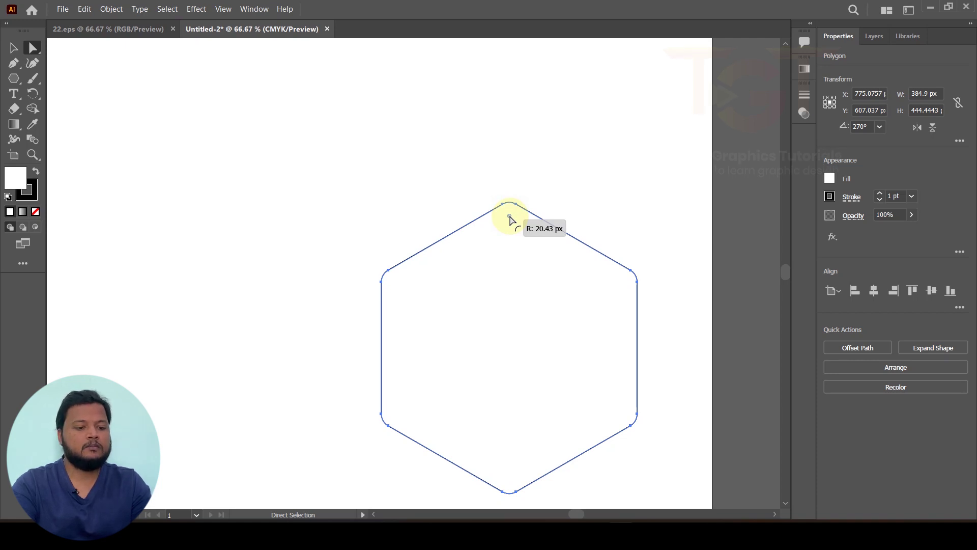
{"action": "left_click", "coordinate": [498, 176]}
{"action": "left_click", "coordinate": [14, 48]}
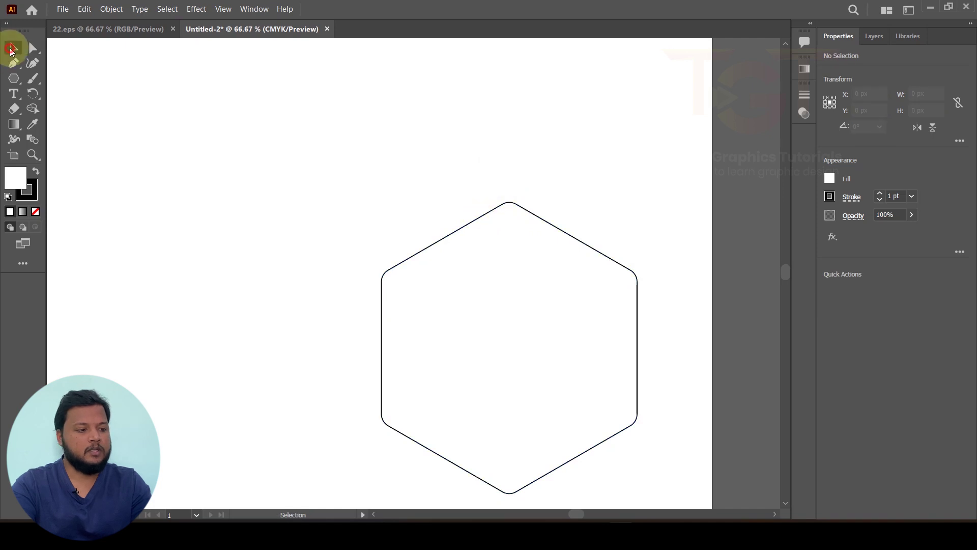
{"action": "left_click", "coordinate": [469, 219]}
{"action": "left_click", "coordinate": [84, 9]}
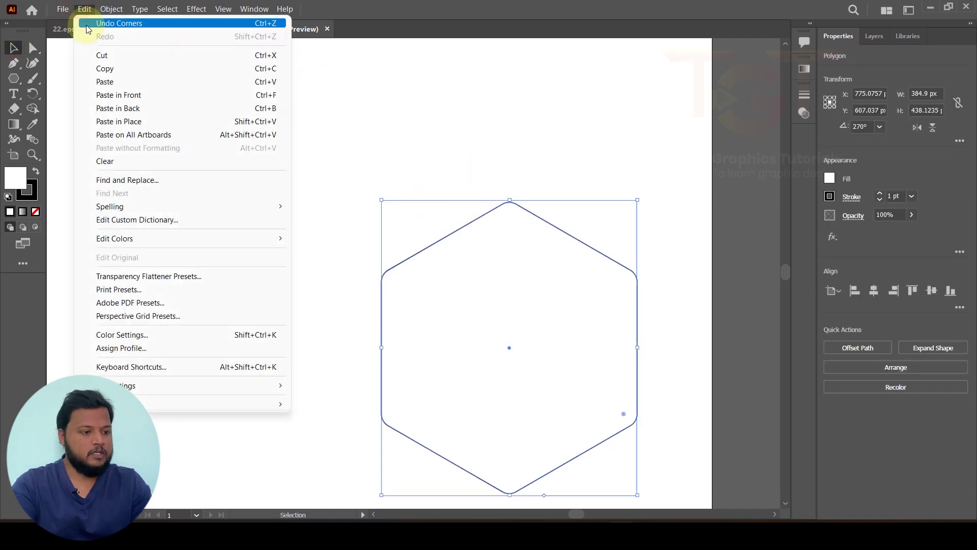
Step: Paste a copy of the hexagon in front and scale it to about 334 × 380 px inside
{"action": "left_click", "coordinate": [107, 68]}
{"action": "left_click", "coordinate": [84, 9]}
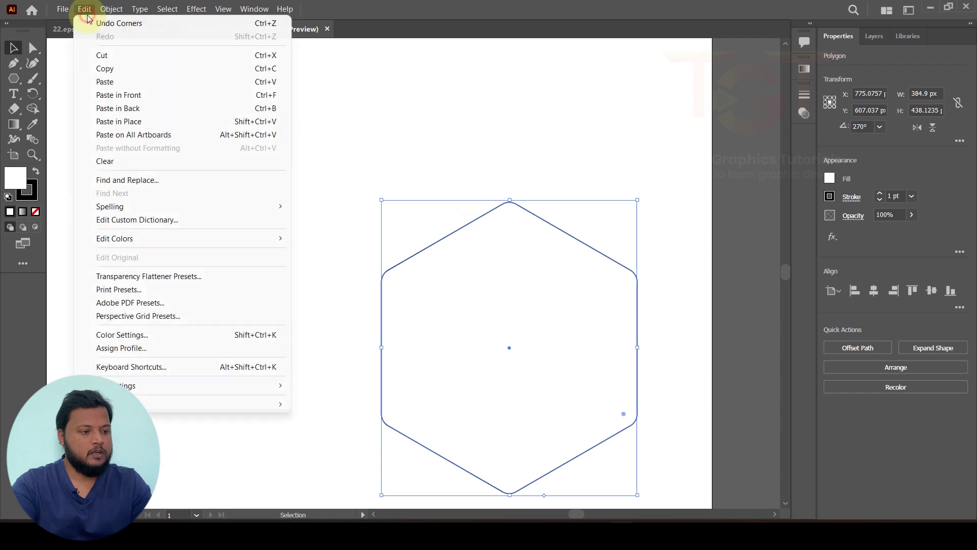
{"action": "left_click", "coordinate": [122, 95]}
{"action": "scroll", "coordinate": [416, 131], "scroll_direction": "down", "scroll_amount": 1}
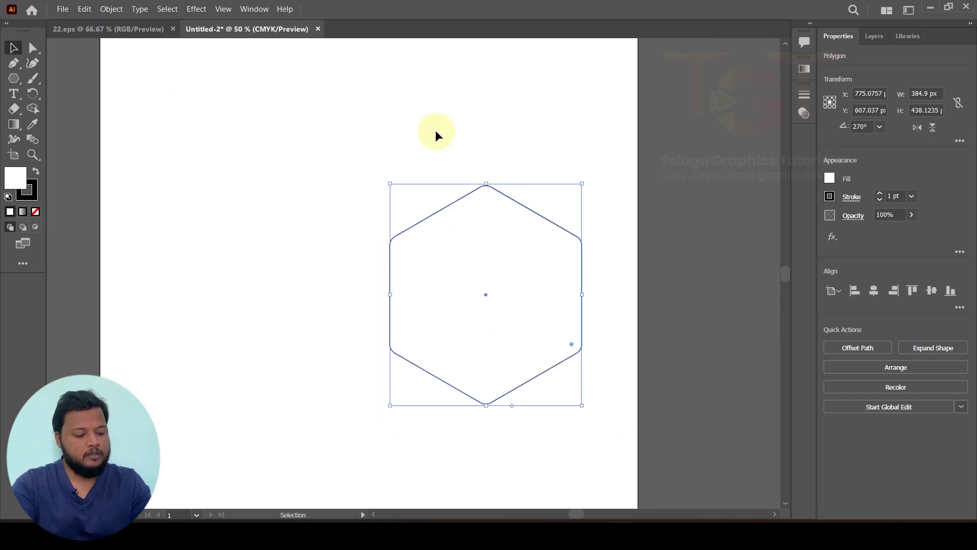
{"action": "left_click_drag", "start_coordinate": [584, 182], "coordinate": [572, 198]}
{"action": "left_click", "coordinate": [685, 185]}
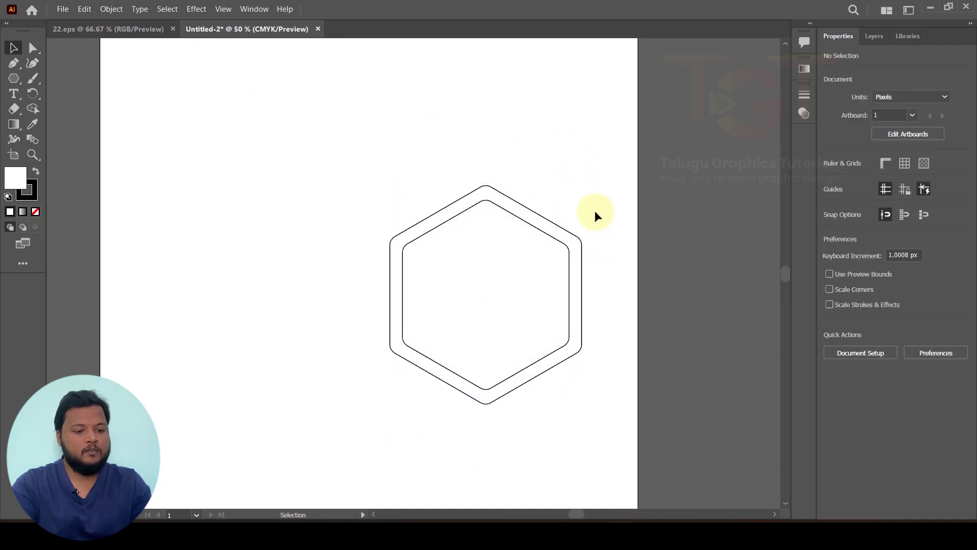
{"action": "left_click", "coordinate": [527, 224]}
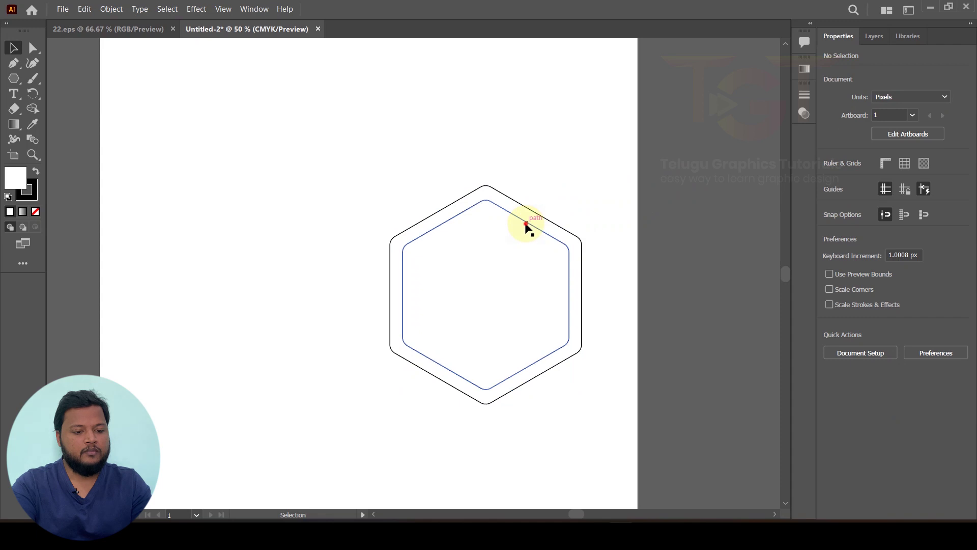
{"action": "left_click", "coordinate": [869, 43]}
Step: Lock the inner hexagon in the Layers panel and select the outer hexagon
{"action": "left_click", "coordinate": [857, 57]}
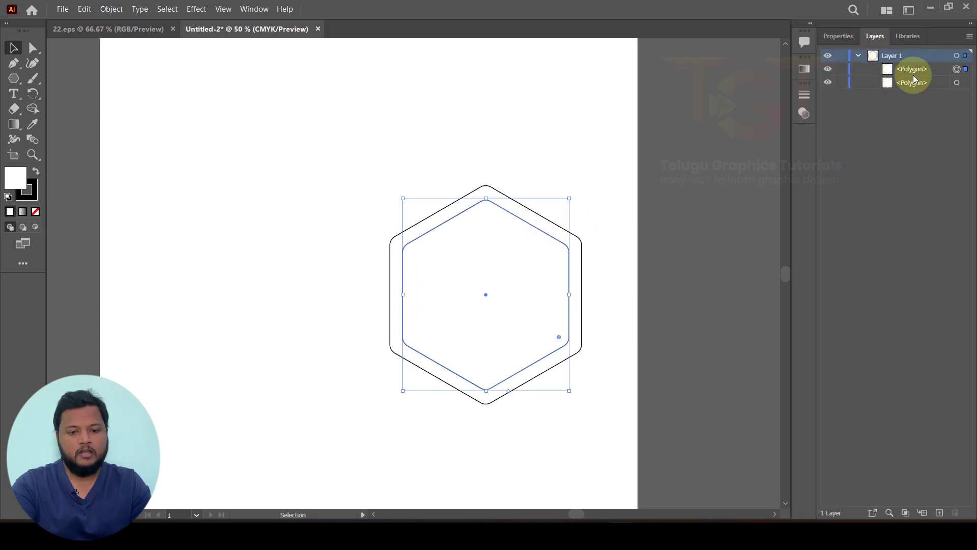
{"action": "left_click", "coordinate": [840, 70]}
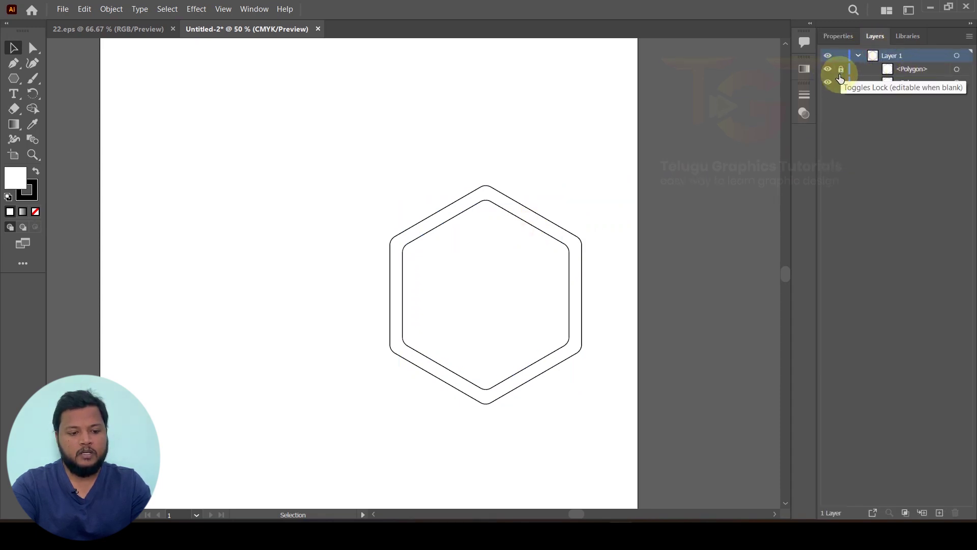
{"action": "left_click_drag", "start_coordinate": [312, 155], "coordinate": [627, 399]}
{"action": "left_click_drag", "start_coordinate": [542, 218], "coordinate": [480, 218]}
{"action": "key", "text": "ctrl+z"}
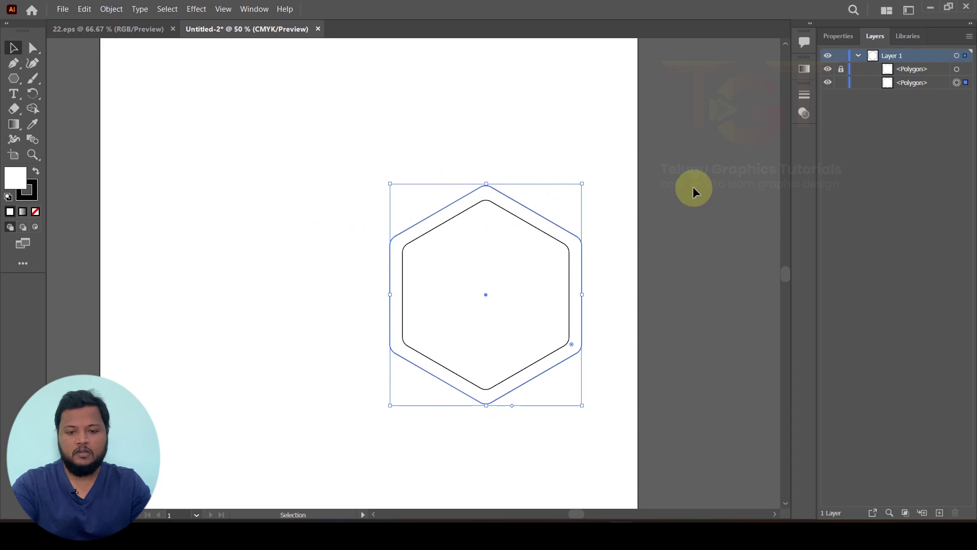
{"action": "left_click", "coordinate": [681, 188]}
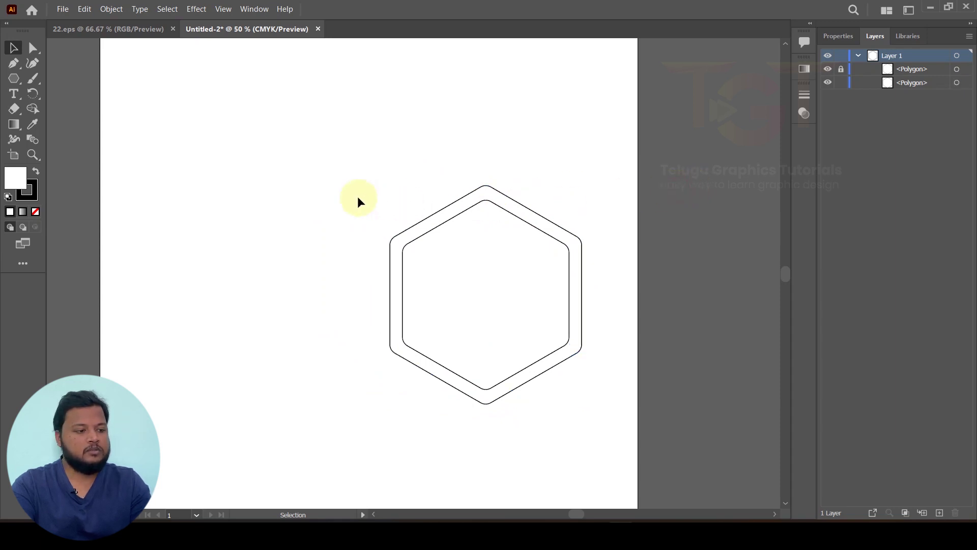
{"action": "left_click_drag", "start_coordinate": [353, 168], "coordinate": [508, 197]}
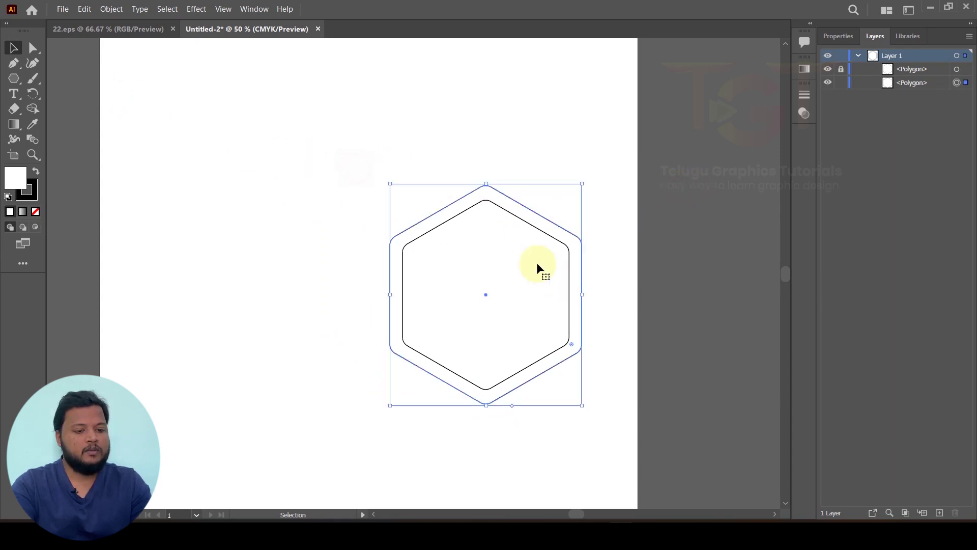
Step: Select the outer hexagon's upper anchors and drag them about 525 px upward
{"action": "left_click_drag", "start_coordinate": [32, 48], "coordinate": [76, 45]}
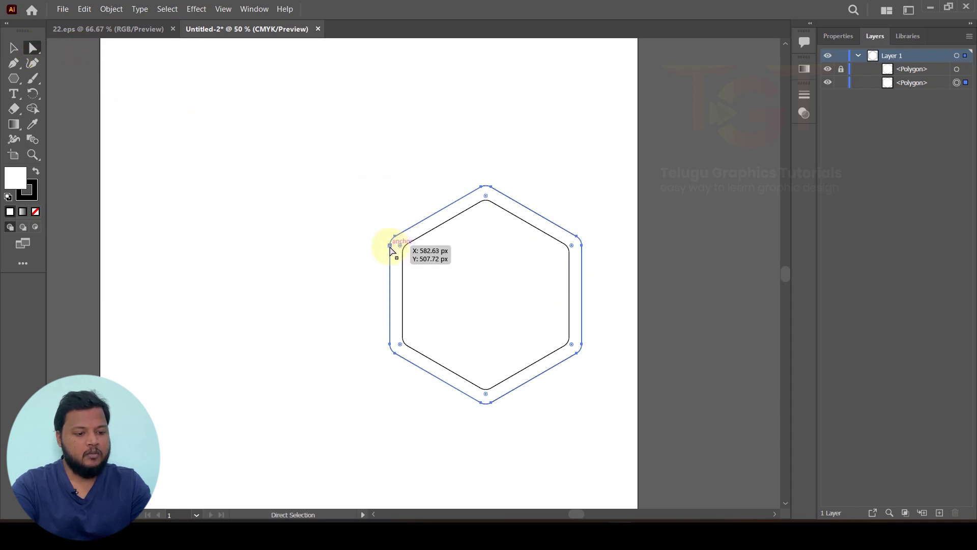
{"action": "left_click_drag", "start_coordinate": [321, 138], "coordinate": [629, 267]}
{"action": "scroll", "coordinate": [587, 265], "scroll_direction": "up", "scroll_amount": 3}
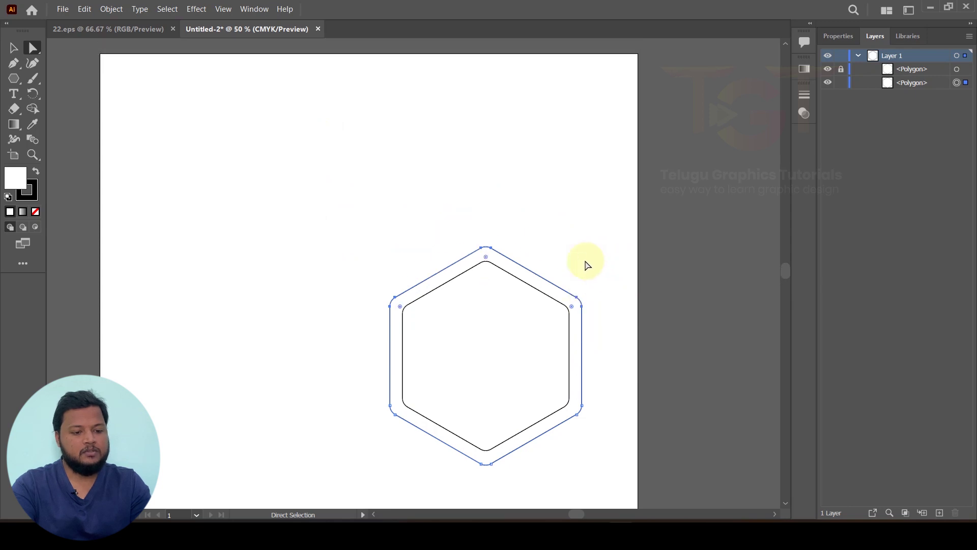
{"action": "scroll", "coordinate": [580, 264], "scroll_direction": "down", "scroll_amount": 2}
{"action": "left_click_drag", "start_coordinate": [529, 259], "coordinate": [530, 127]}
Step: Drag the stretched shape's pointed apex down to flatten its top
{"action": "left_click", "coordinate": [448, 122]}
{"action": "scroll", "coordinate": [533, 122], "scroll_direction": "up", "scroll_amount": 4}
{"action": "left_click", "coordinate": [532, 138]}
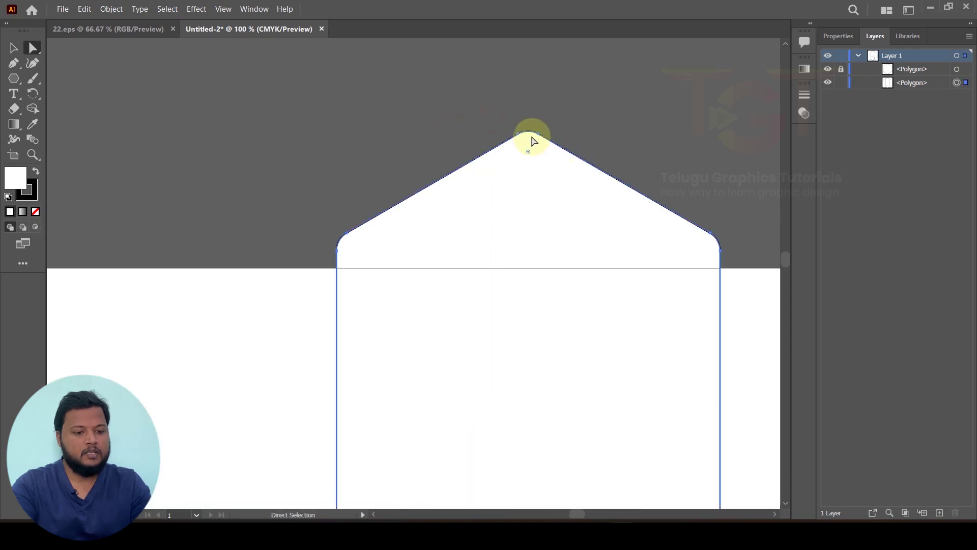
{"action": "left_click_drag", "start_coordinate": [542, 139], "coordinate": [542, 230]}
{"action": "left_click", "coordinate": [524, 197]}
{"action": "scroll", "coordinate": [524, 197], "scroll_direction": "down", "scroll_amount": 5}
{"action": "scroll", "coordinate": [509, 192], "scroll_direction": "up", "scroll_amount": 2}
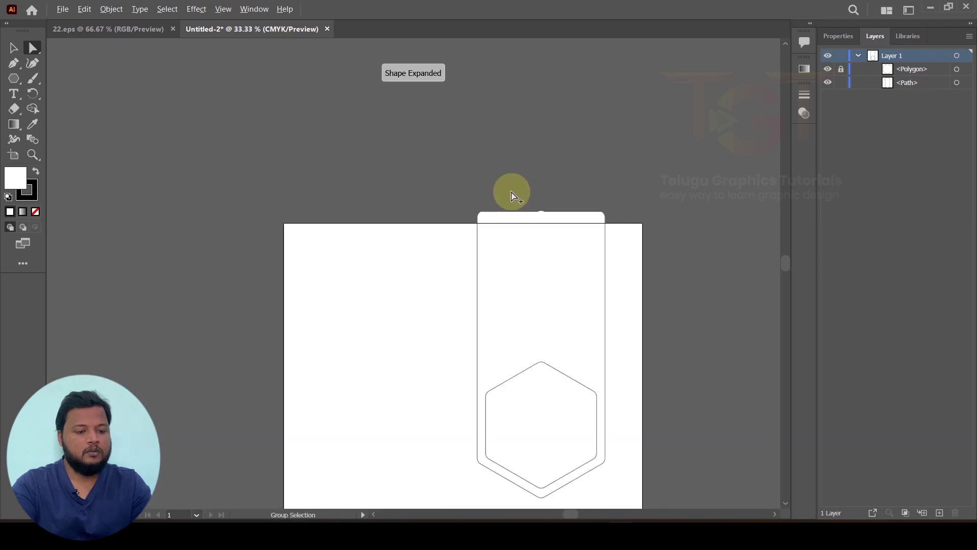
Step: Unlock the inner hexagon in the Layers panel and select the tall banner shape
{"action": "left_click", "coordinate": [14, 47]}
{"action": "scroll", "coordinate": [296, 130], "scroll_direction": "down", "scroll_amount": 3}
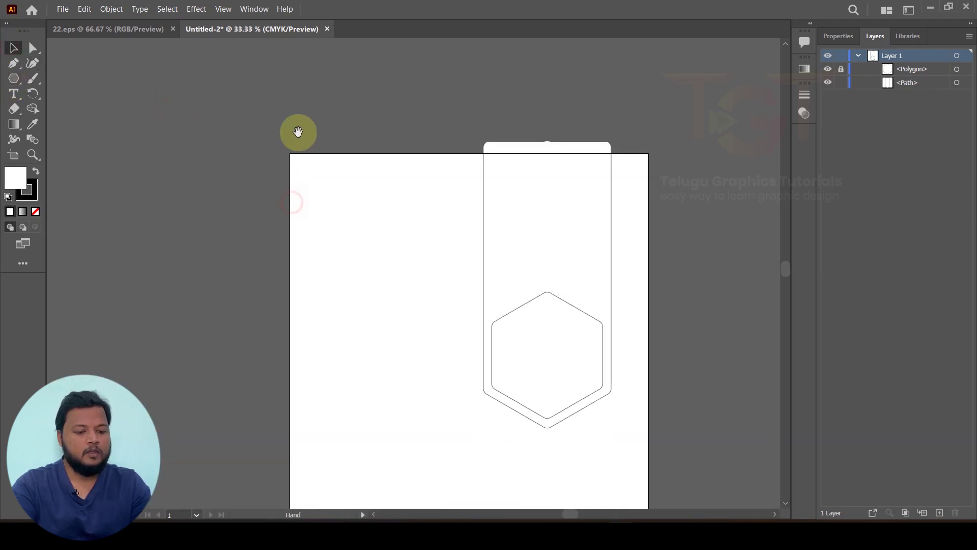
{"action": "left_click", "coordinate": [841, 70]}
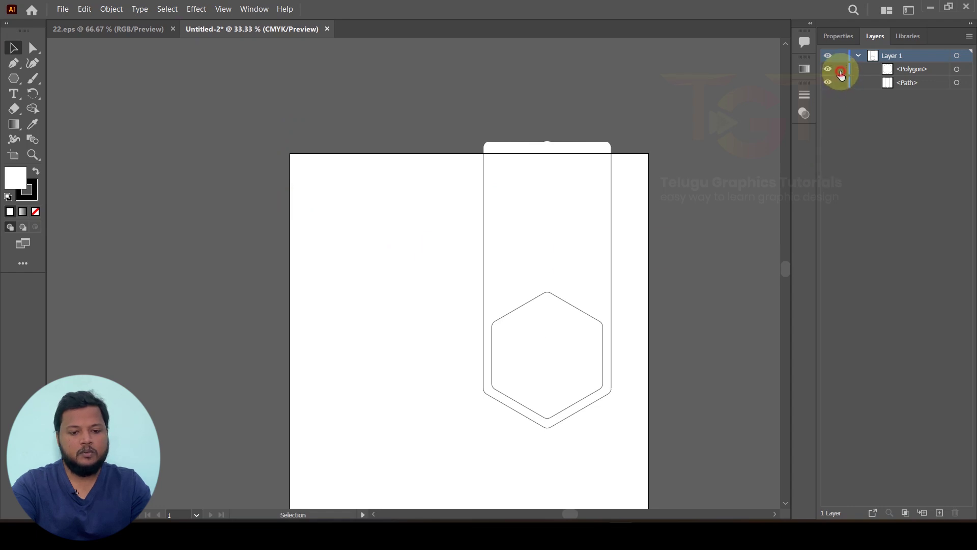
{"action": "scroll", "coordinate": [589, 301], "scroll_direction": "up", "scroll_amount": 2}
{"action": "scroll", "coordinate": [605, 404], "scroll_direction": "down", "scroll_amount": 1}
{"action": "left_click", "coordinate": [584, 59]}
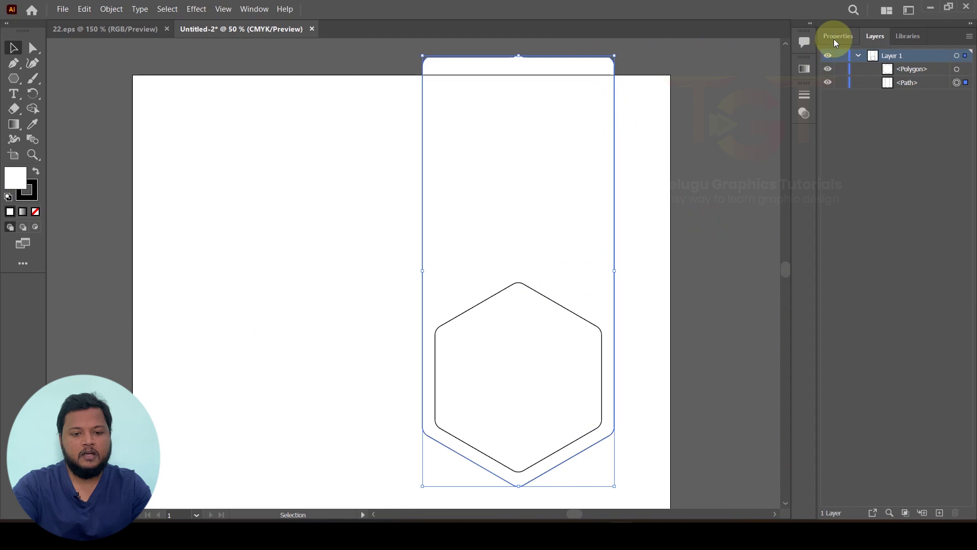
{"action": "left_click", "coordinate": [254, 8]}
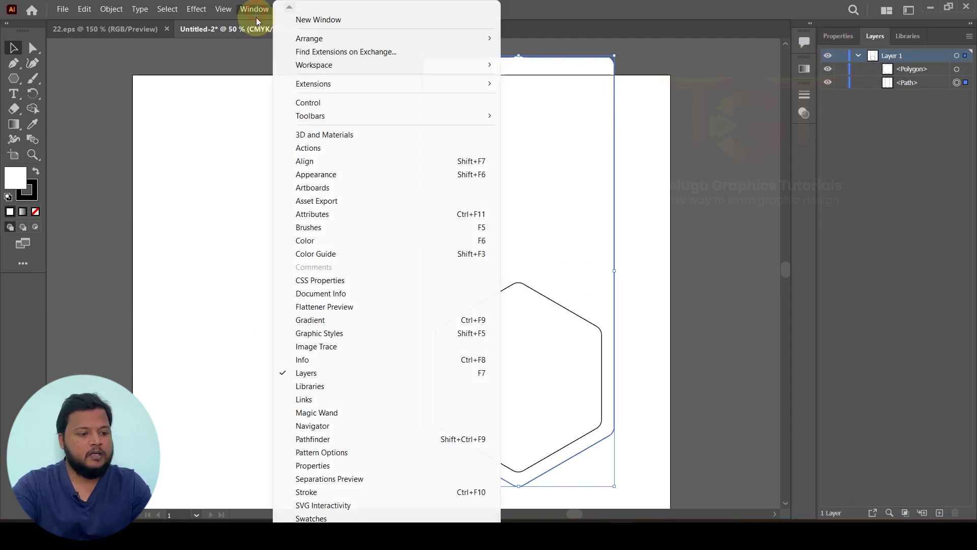
Step: Apply a default linear gradient to the banner from the Gradient panel
{"action": "left_click", "coordinate": [311, 321]}
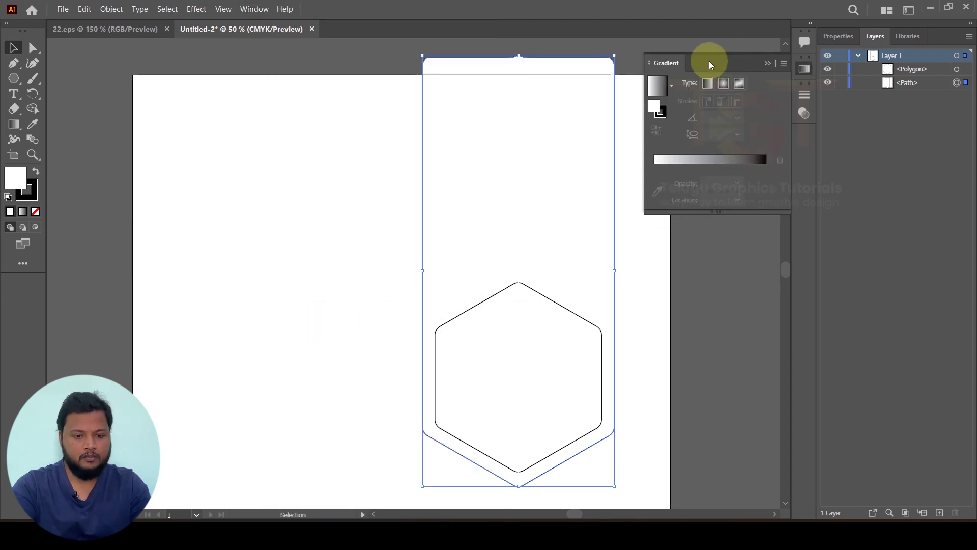
{"action": "left_click", "coordinate": [707, 160]}
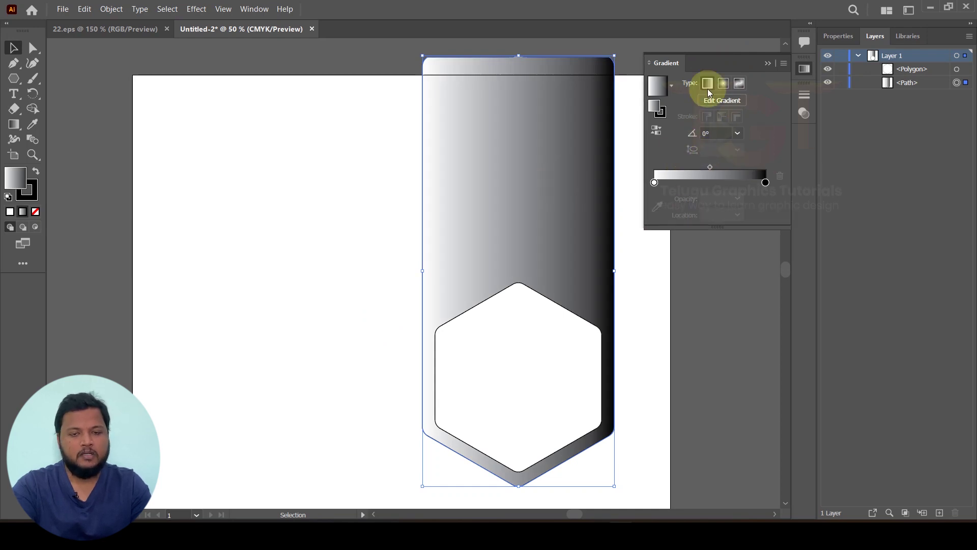
{"action": "left_click", "coordinate": [671, 86]}
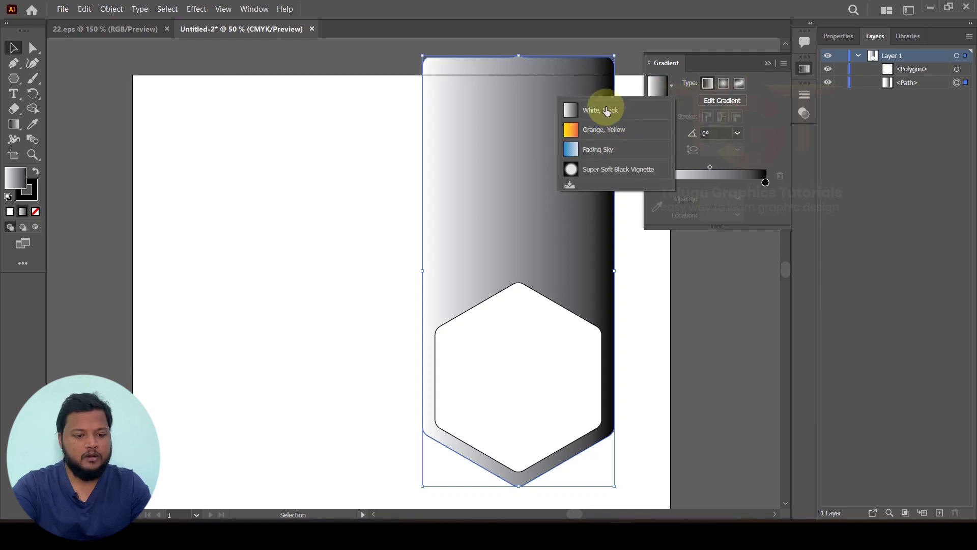
{"action": "left_click", "coordinate": [614, 131]}
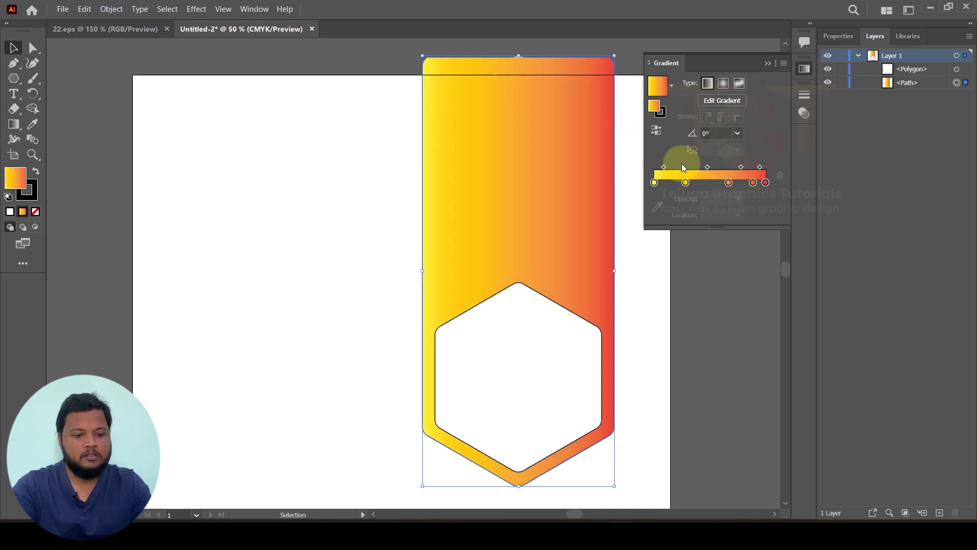
{"action": "key", "text": "ctrl+z"}
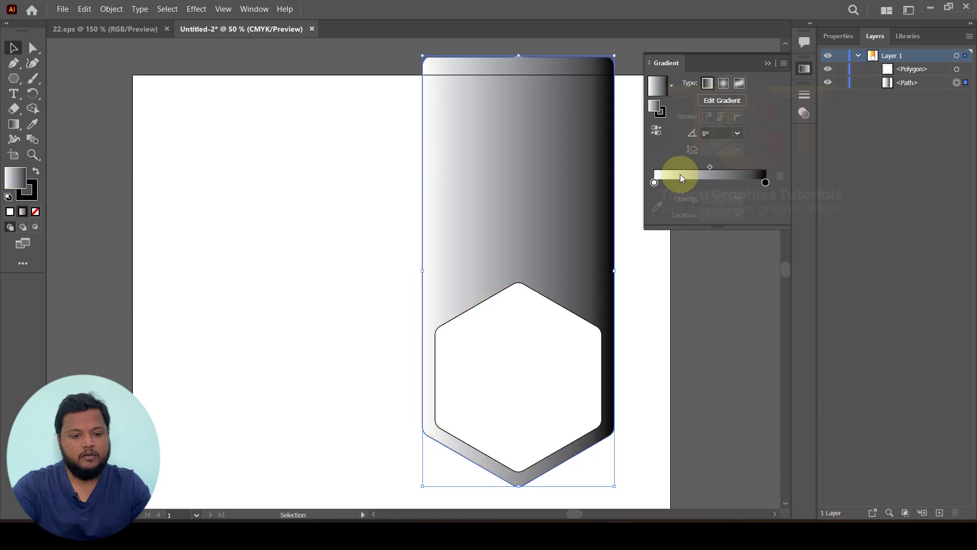
Step: Set the left gradient stop to yellow and the right stop to orange-red
{"action": "double_click", "coordinate": [653, 183]}
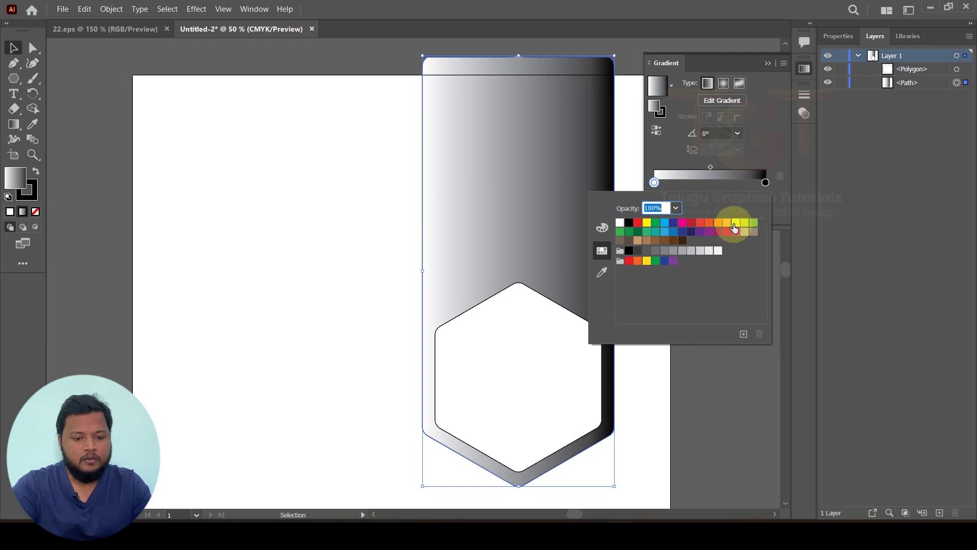
{"action": "left_click", "coordinate": [735, 224]}
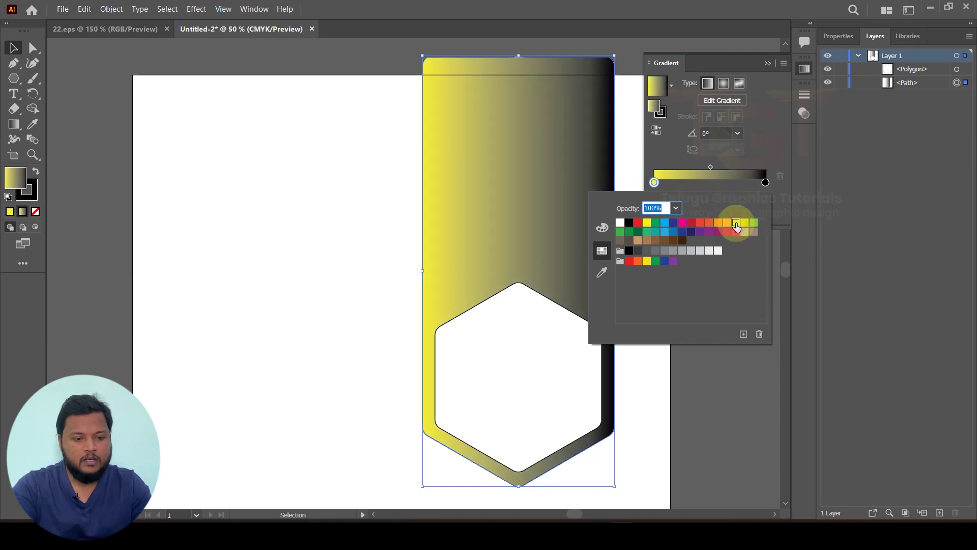
{"action": "left_click", "coordinate": [765, 183]}
{"action": "double_click", "coordinate": [765, 184]}
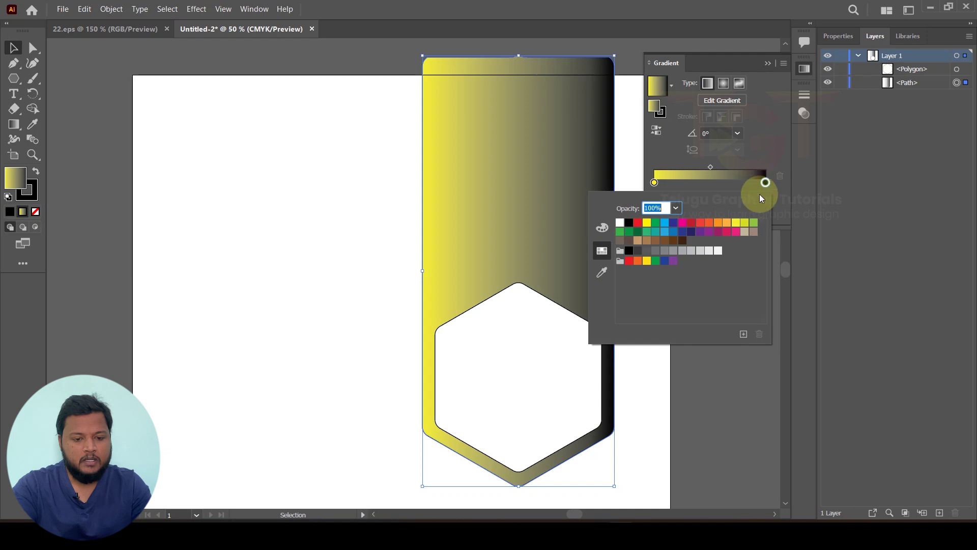
{"action": "left_click", "coordinate": [710, 224]}
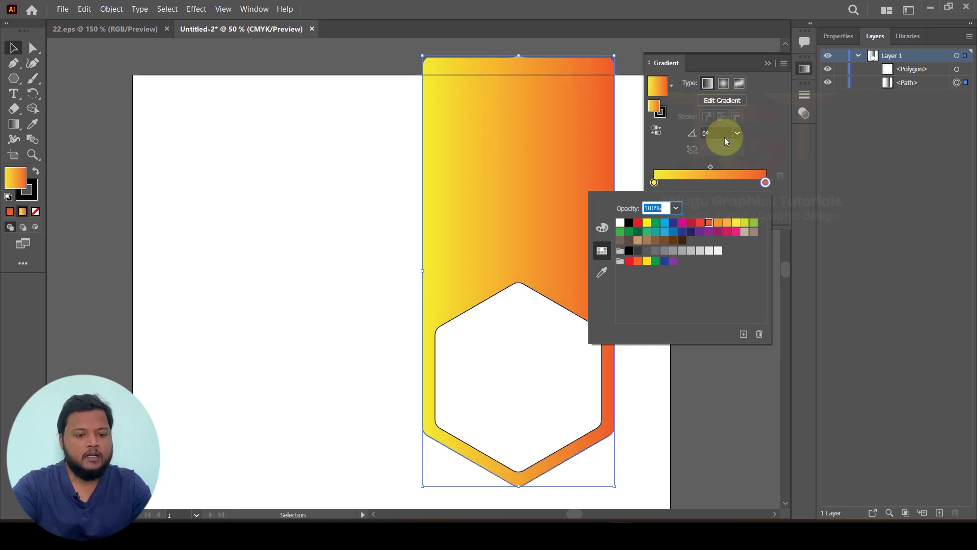
{"action": "left_click", "coordinate": [764, 136]}
Step: Set the gradient angle to -90° so yellow sits at the top
{"action": "left_click", "coordinate": [736, 133]}
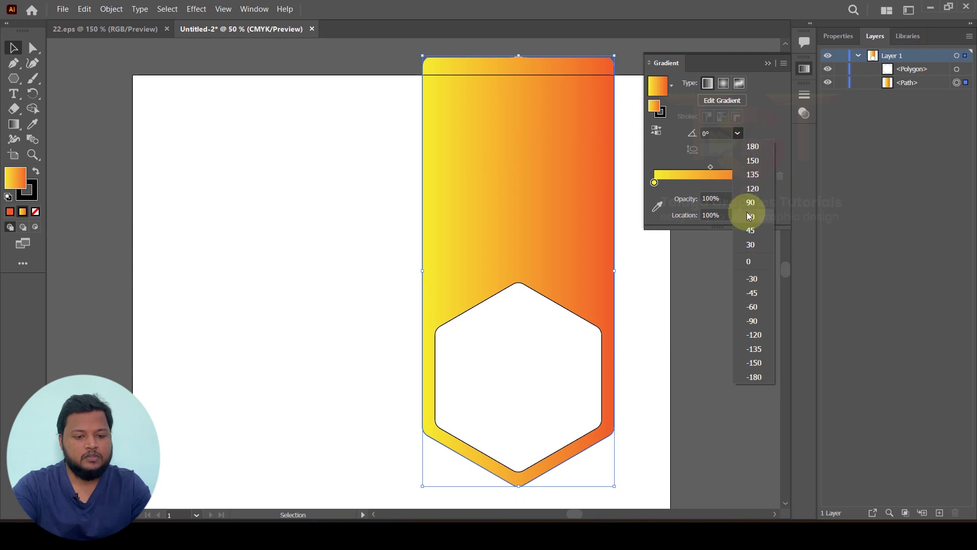
{"action": "left_click", "coordinate": [746, 211]}
{"action": "left_click", "coordinate": [737, 133]}
{"action": "left_click", "coordinate": [752, 160]}
{"action": "left_click", "coordinate": [737, 132]}
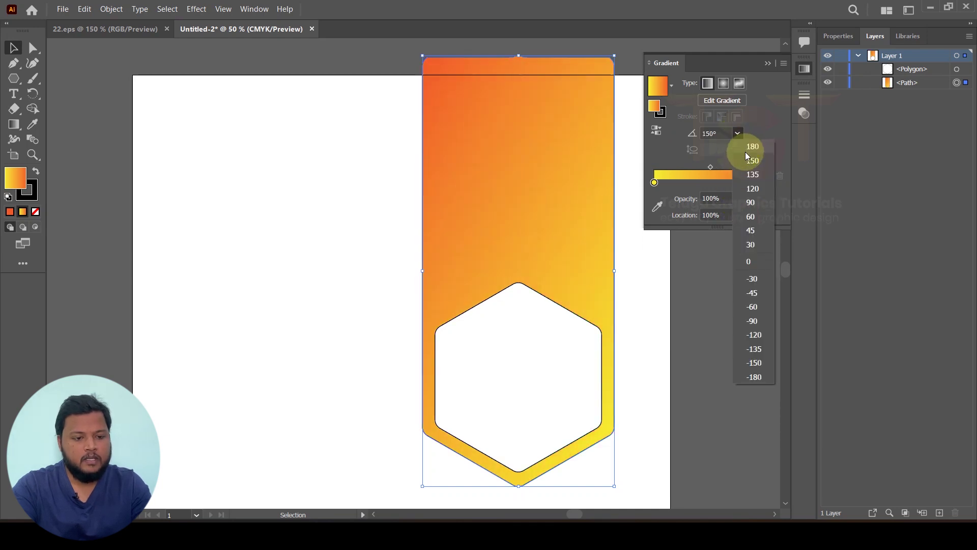
{"action": "left_click", "coordinate": [752, 147]}
{"action": "left_click", "coordinate": [738, 136]}
{"action": "left_click", "coordinate": [764, 208]}
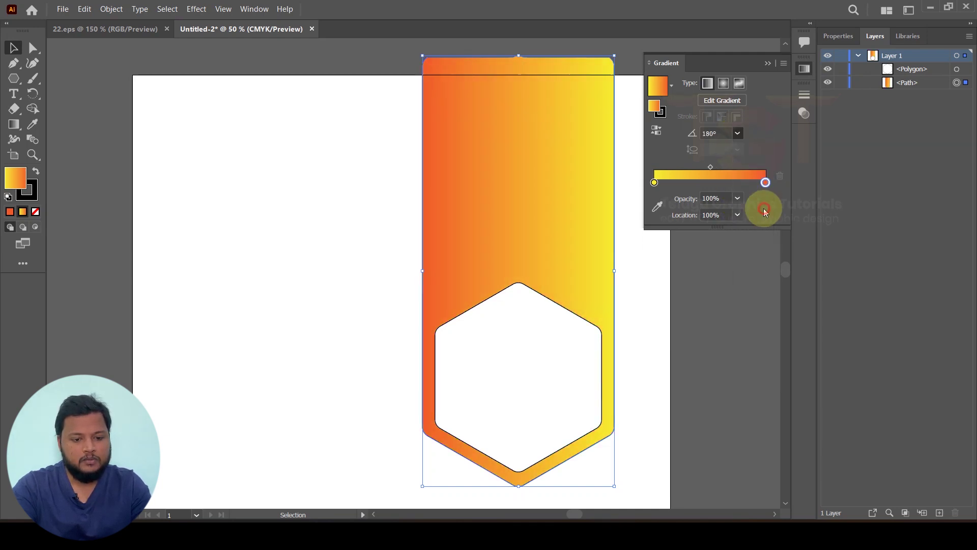
{"action": "left_click", "coordinate": [737, 134]}
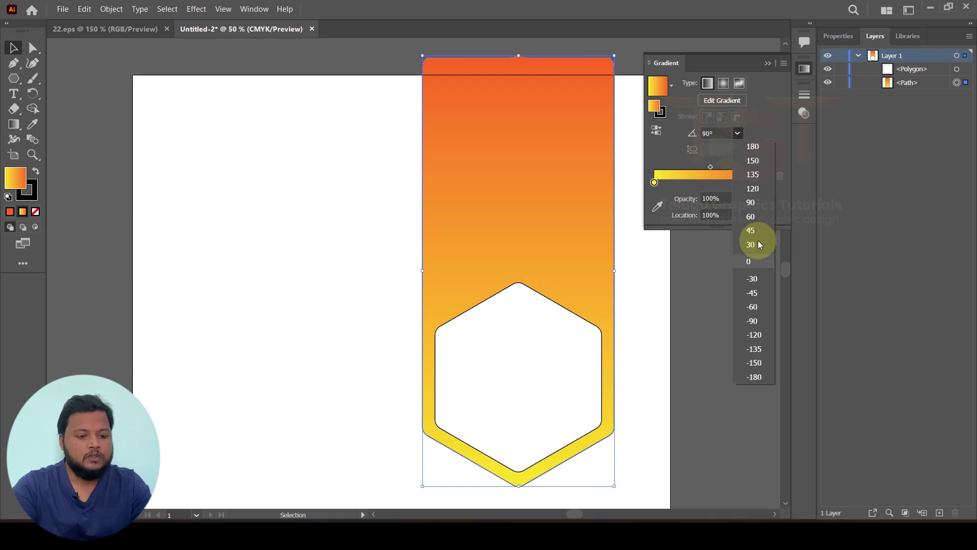
{"action": "left_click", "coordinate": [756, 320]}
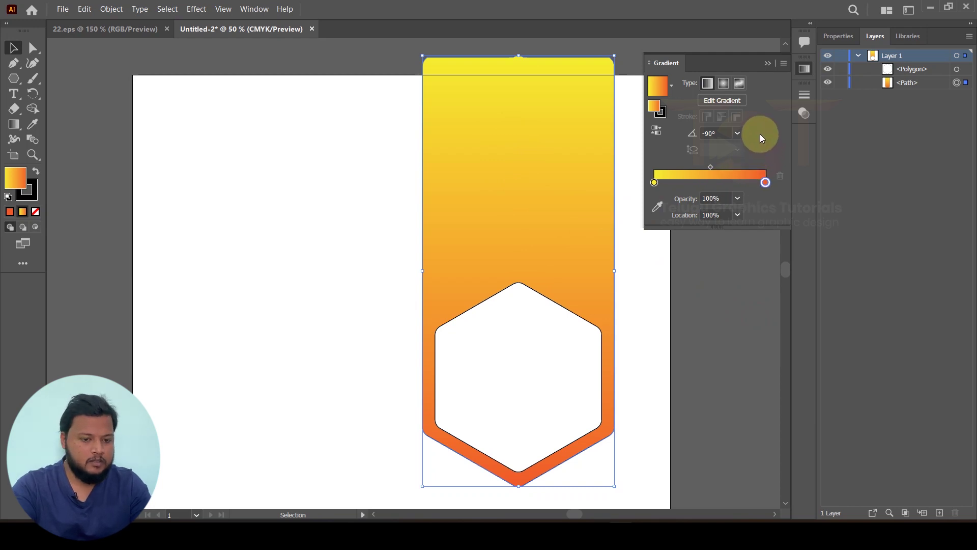
{"action": "left_click", "coordinate": [720, 133]}
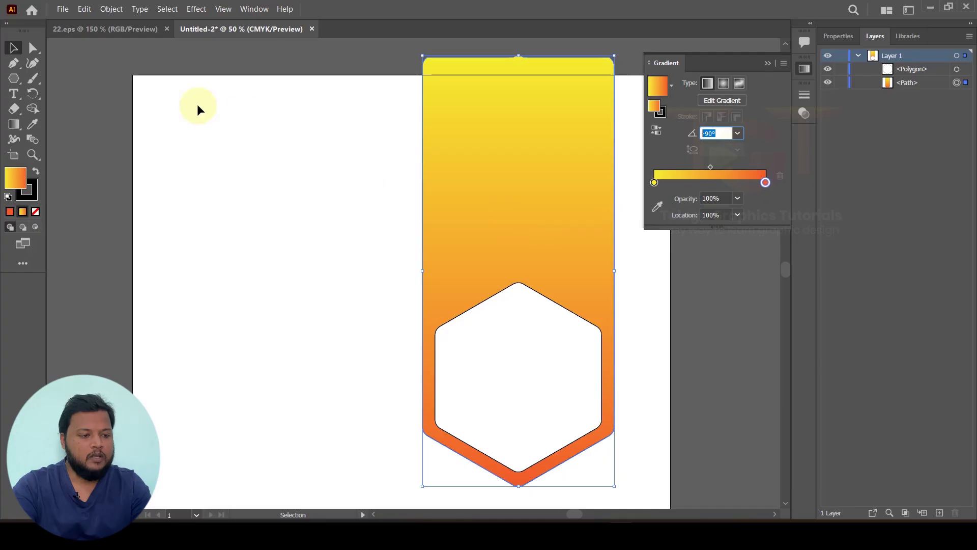
Step: Select the inner hexagon and raise its stroke weight to 15 pt
{"action": "left_click", "coordinate": [512, 336]}
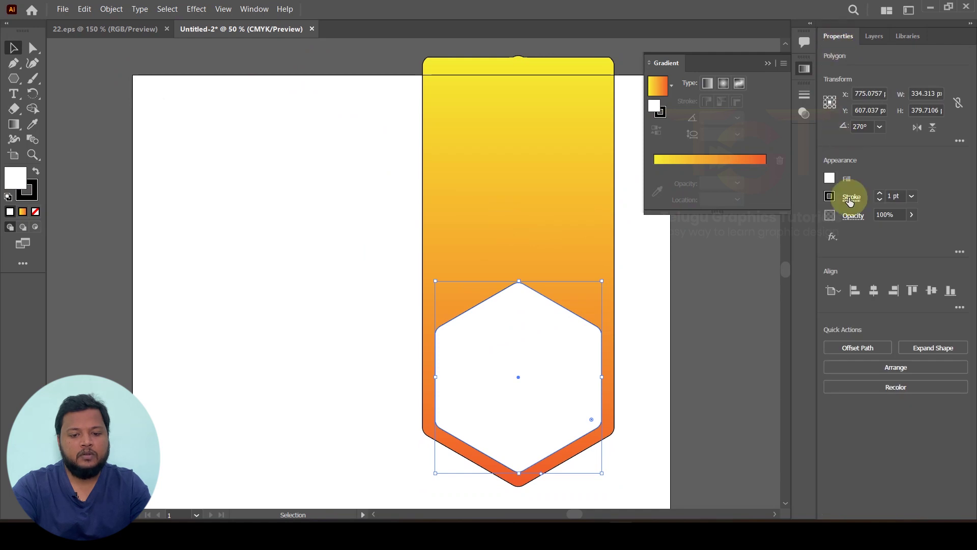
{"action": "left_click", "coordinate": [880, 193]}
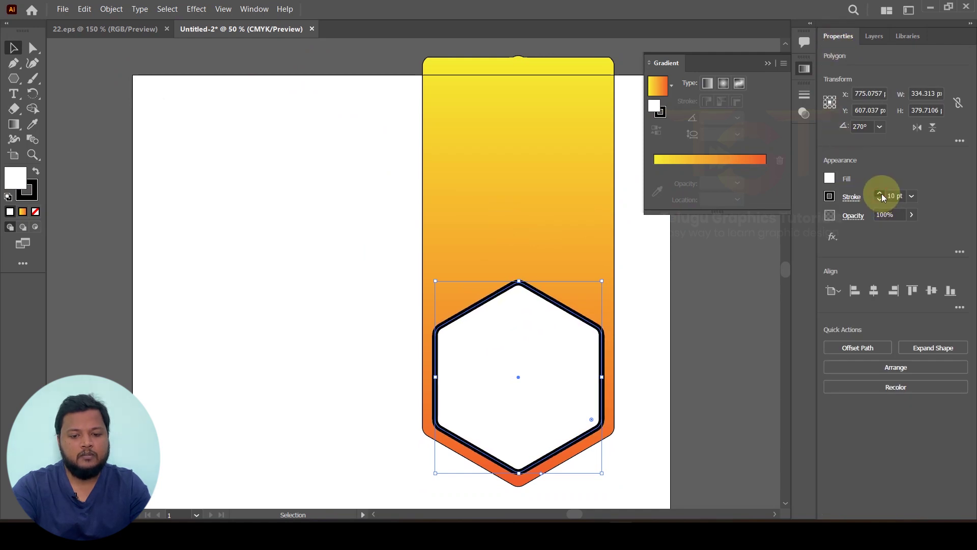
{"action": "left_click", "coordinate": [880, 193]}
{"action": "left_click", "coordinate": [880, 193]}
{"action": "left_click", "coordinate": [879, 193]}
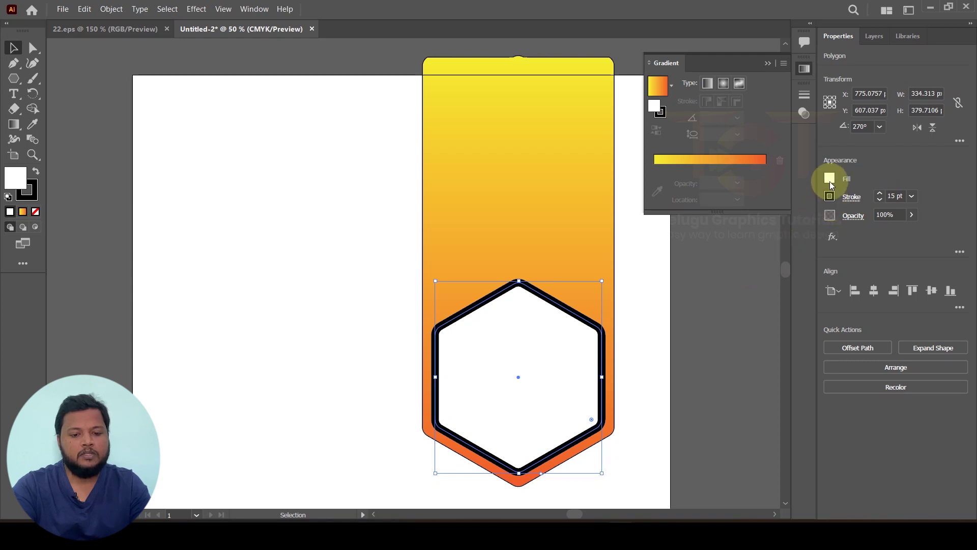
Step: Fill the hexagon with magenta and make its outline white
{"action": "left_click", "coordinate": [829, 178]}
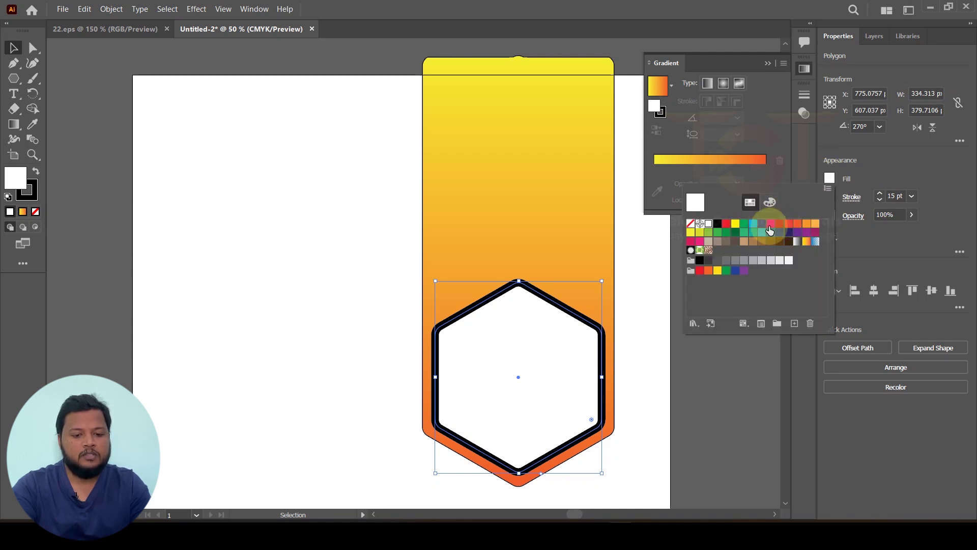
{"action": "left_click", "coordinate": [769, 226]}
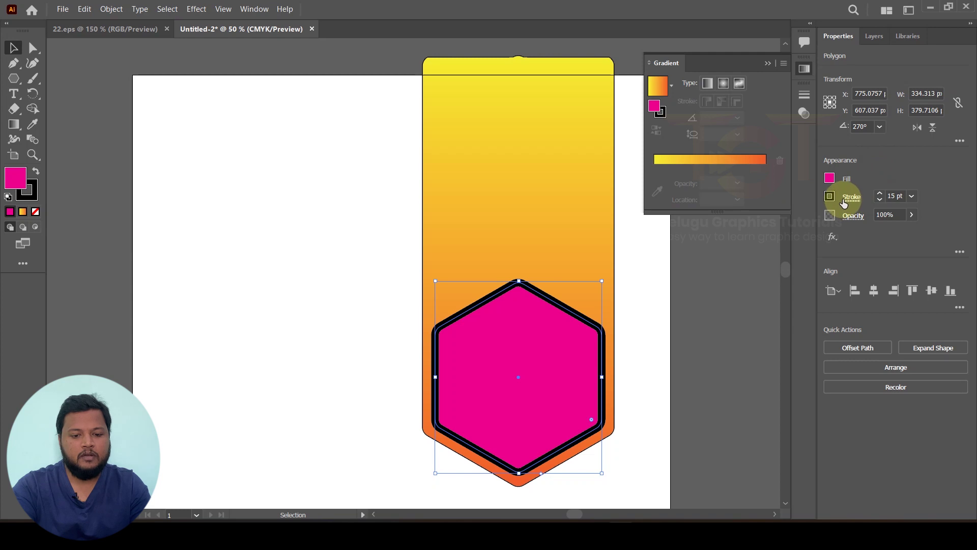
{"action": "left_click", "coordinate": [844, 201]}
{"action": "left_click", "coordinate": [830, 203]}
{"action": "left_click", "coordinate": [829, 199]}
{"action": "left_click", "coordinate": [709, 243]}
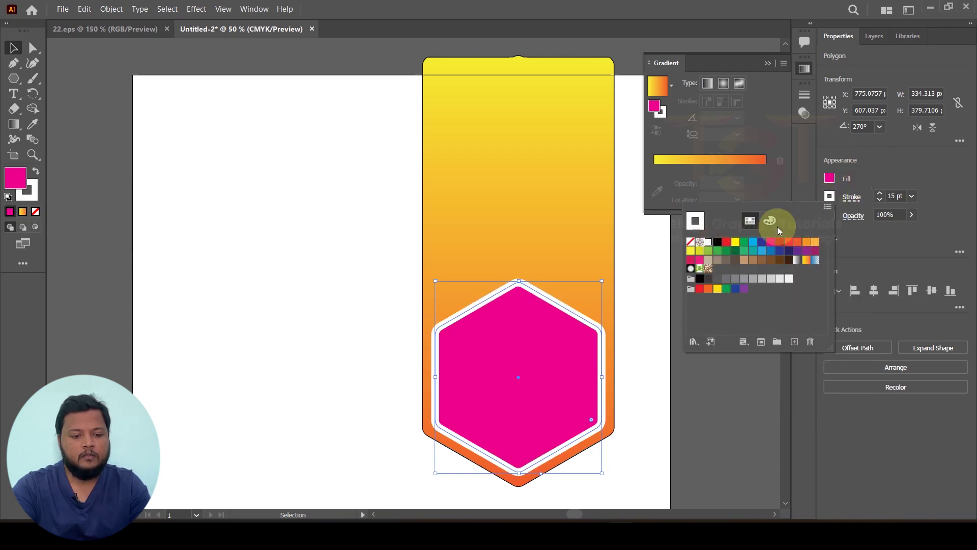
{"action": "left_click", "coordinate": [361, 72]}
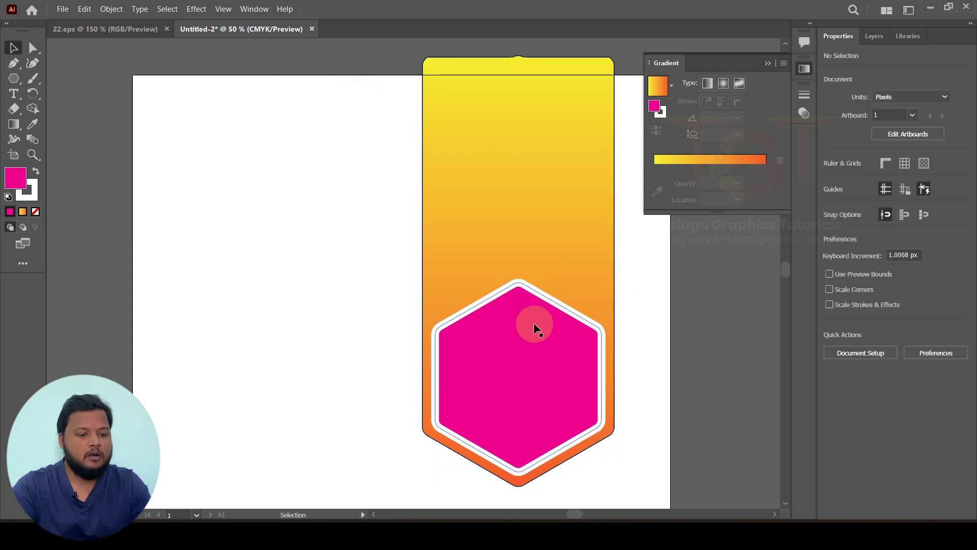
{"action": "left_click", "coordinate": [542, 304]}
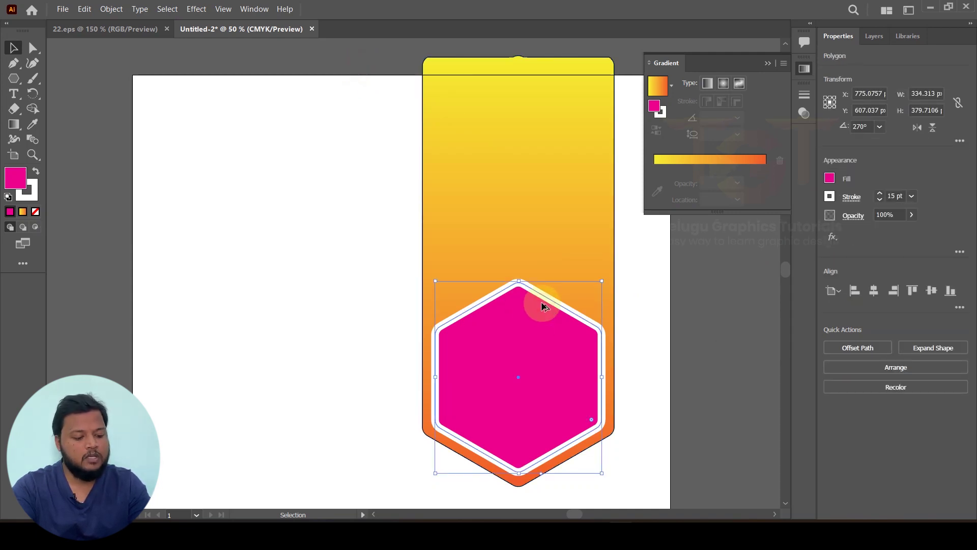
Step: Alt-drag a copy of the magenta hexagon upward and scale it smaller
{"action": "left_click_drag", "start_coordinate": [542, 301], "coordinate": [547, 222]}
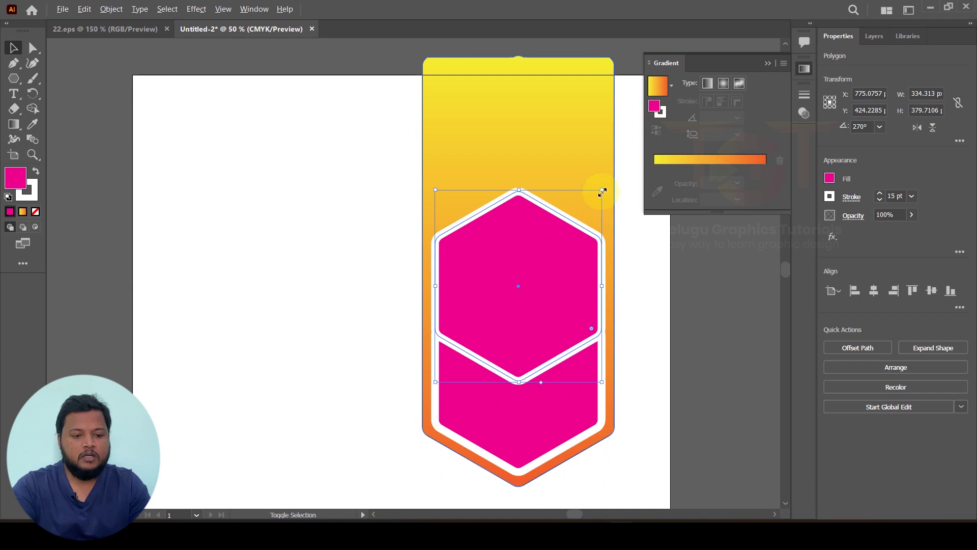
{"action": "left_click_drag", "start_coordinate": [602, 190], "coordinate": [595, 221]}
{"action": "left_click_drag", "start_coordinate": [547, 272], "coordinate": [548, 258]}
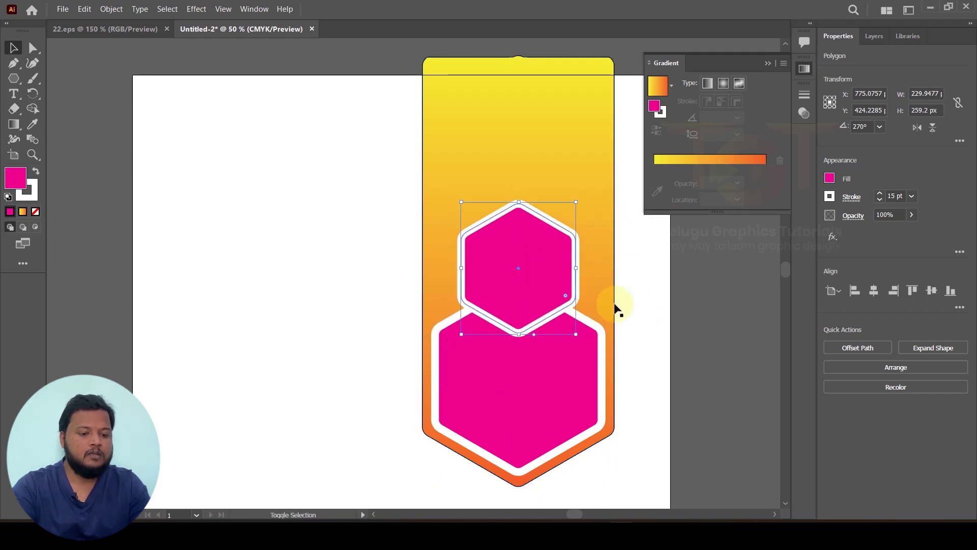
{"action": "left_click", "coordinate": [707, 322]}
{"action": "left_click", "coordinate": [532, 385]}
{"action": "left_click", "coordinate": [543, 254]}
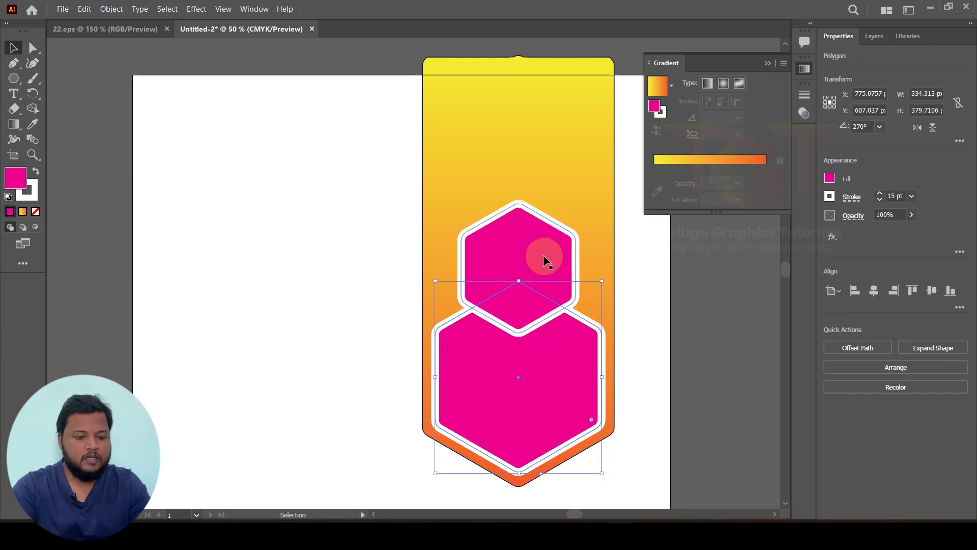
Step: Bring the larger lower hexagon to front so it overlaps the smaller copy
{"action": "left_click", "coordinate": [682, 322]}
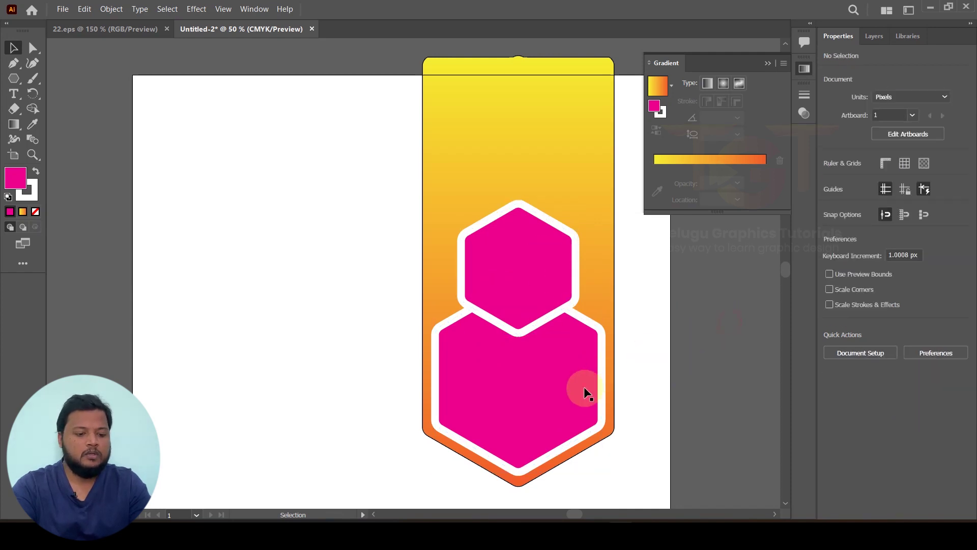
{"action": "left_click", "coordinate": [557, 394]}
{"action": "right_click", "coordinate": [557, 395]}
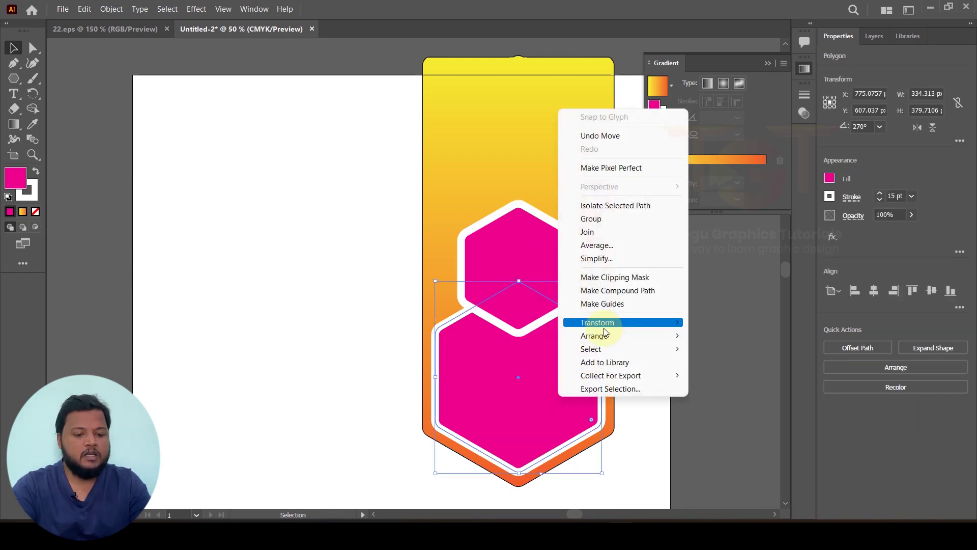
{"action": "mouse_move", "coordinate": [631, 340]}
{"action": "left_click", "coordinate": [723, 335]}
{"action": "left_click", "coordinate": [746, 334]}
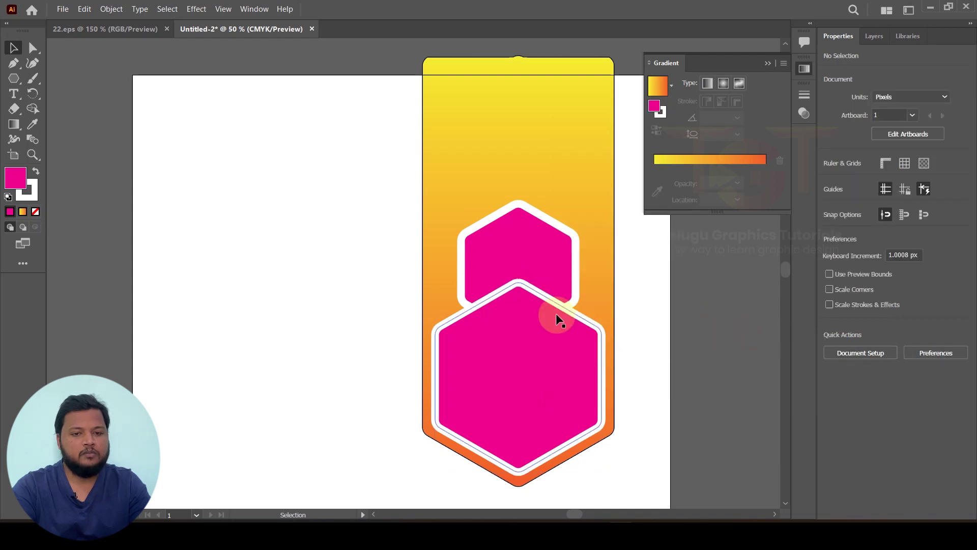
{"action": "left_click", "coordinate": [560, 254]}
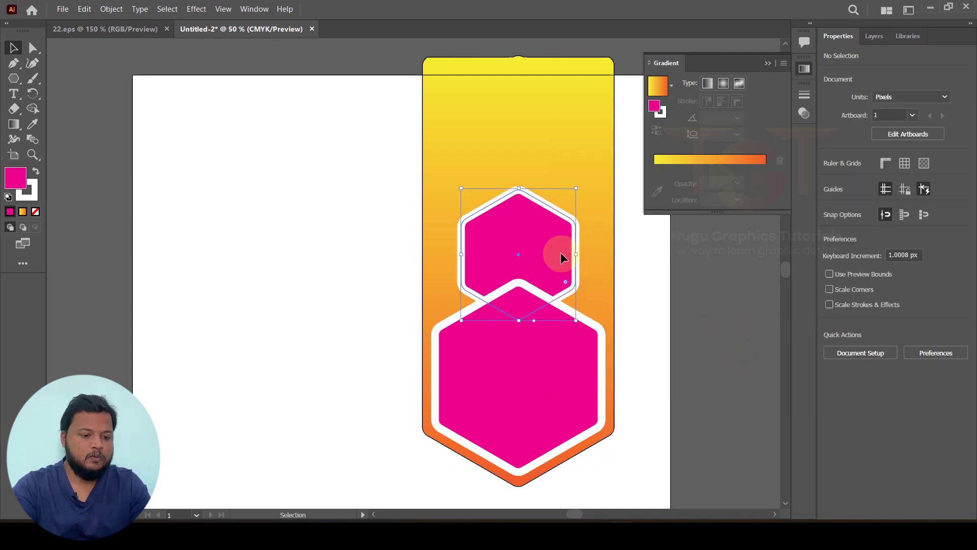
{"action": "scroll", "coordinate": [560, 255], "scroll_direction": "down", "scroll_amount": 2}
{"action": "scroll", "coordinate": [538, 263], "scroll_direction": "up", "scroll_amount": 1}
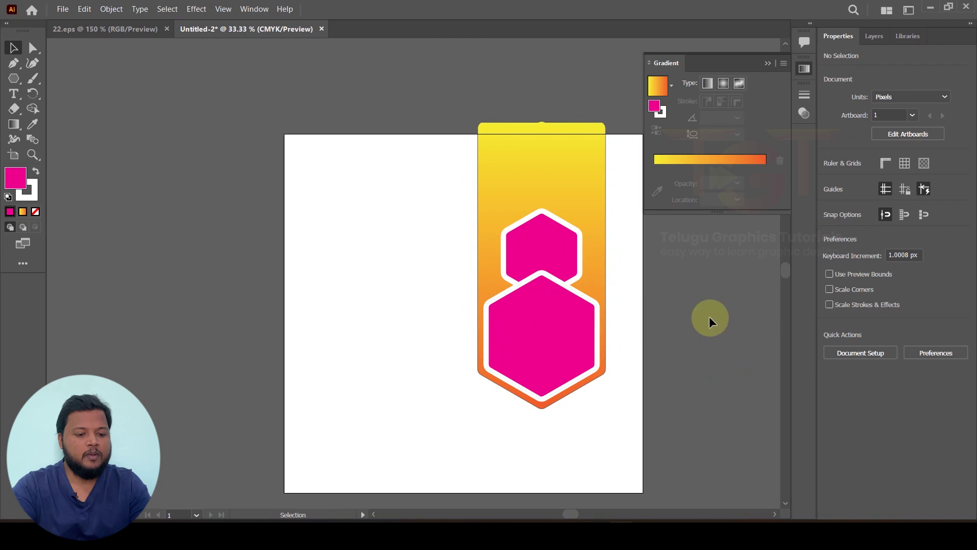
{"action": "left_click", "coordinate": [536, 337]}
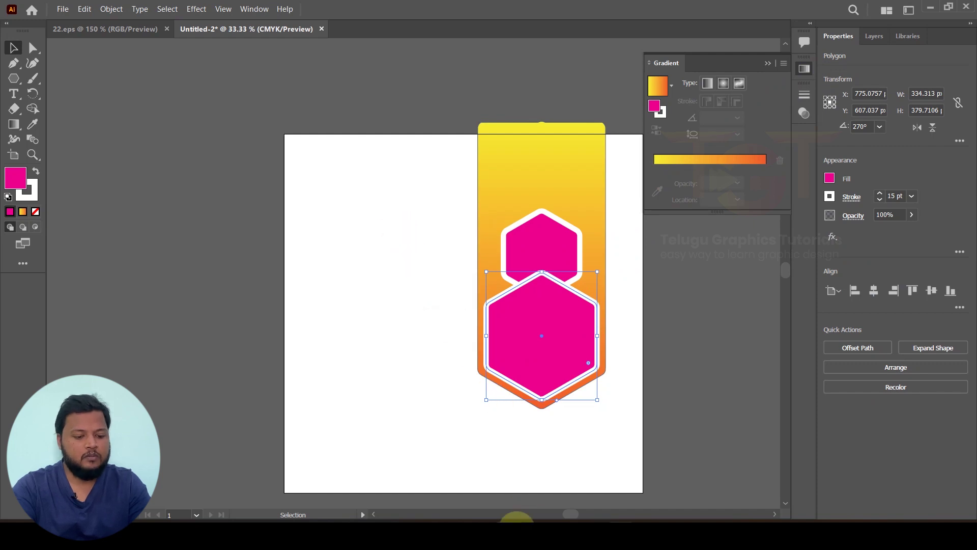
{"action": "left_click", "coordinate": [514, 525]}
Step: Drag photo 3100182 from the business images folder onto the artboard, reposition it, and embed it
{"action": "left_click_drag", "start_coordinate": [651, 26], "coordinate": [410, 37]}
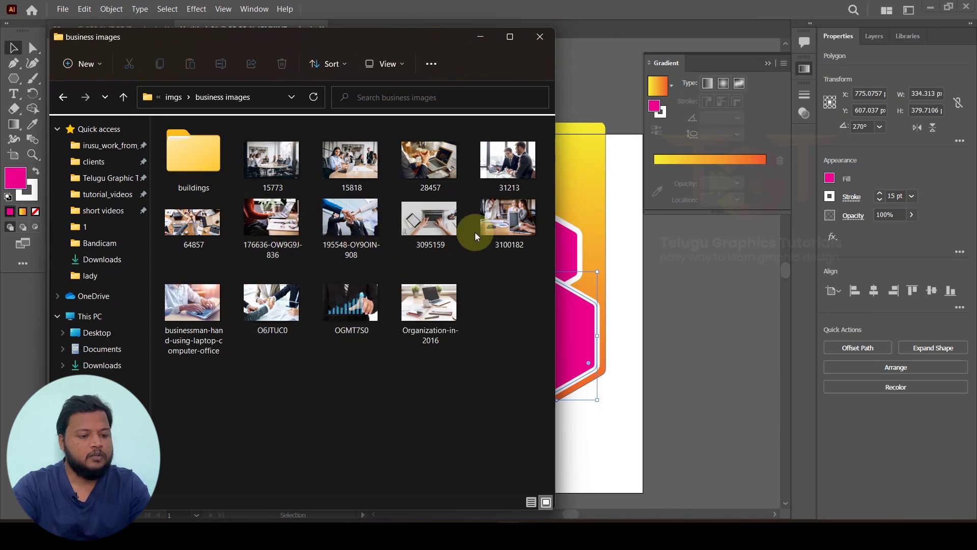
{"action": "left_click_drag", "start_coordinate": [508, 222], "coordinate": [661, 296]}
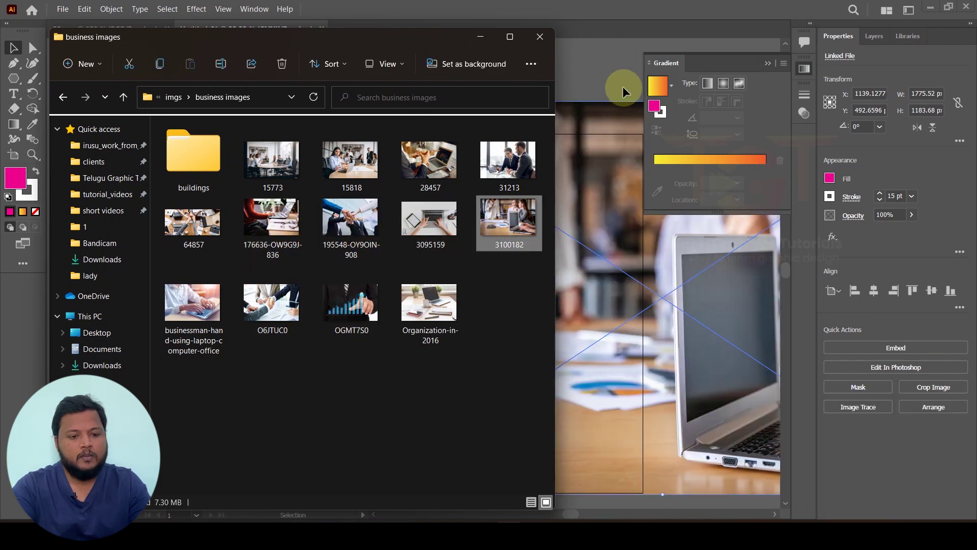
{"action": "left_click_drag", "start_coordinate": [596, 284], "coordinate": [447, 249]}
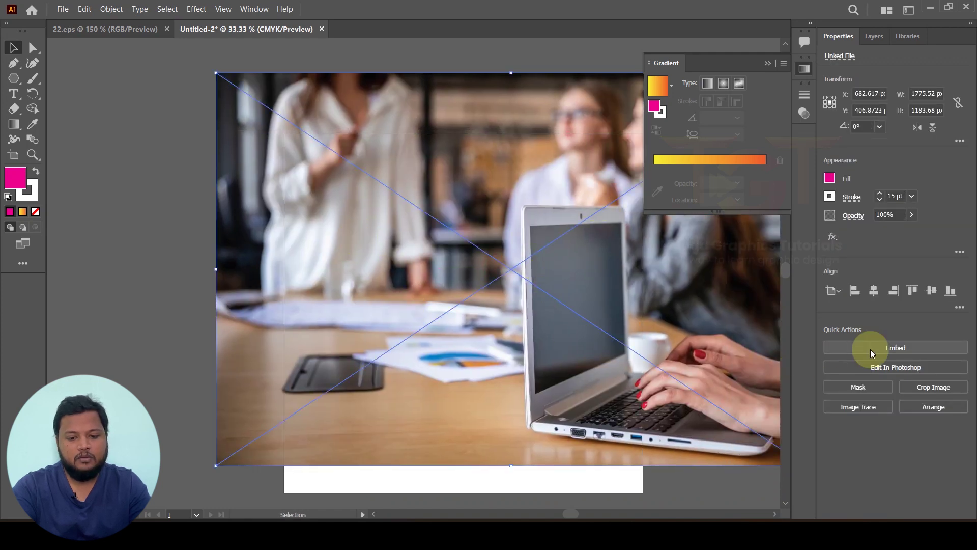
{"action": "left_click", "coordinate": [909, 350]}
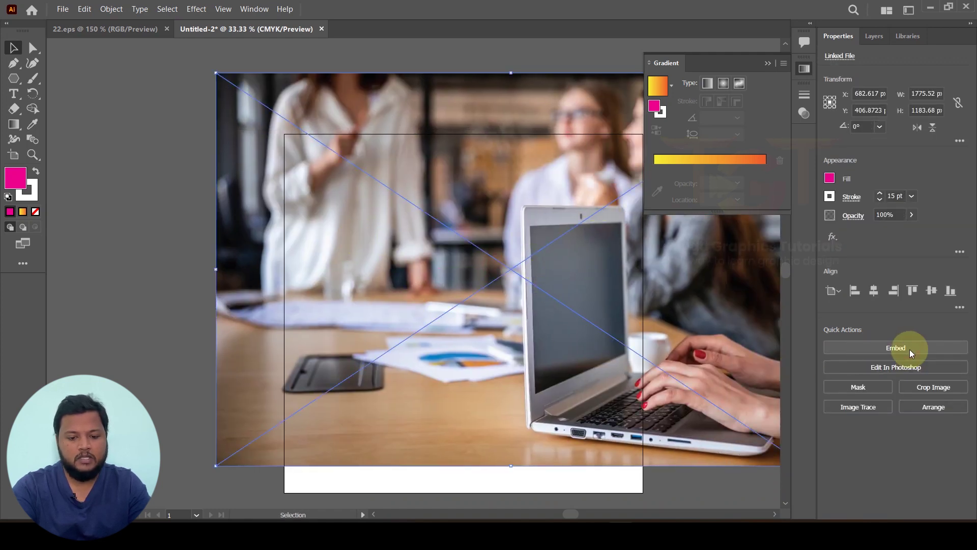
Step: Scale the office photo down to about 617.9 × 411.9 px and move it over the lower magenta hexagon
{"action": "scroll", "coordinate": [450, 316], "scroll_direction": "down", "scroll_amount": 2}
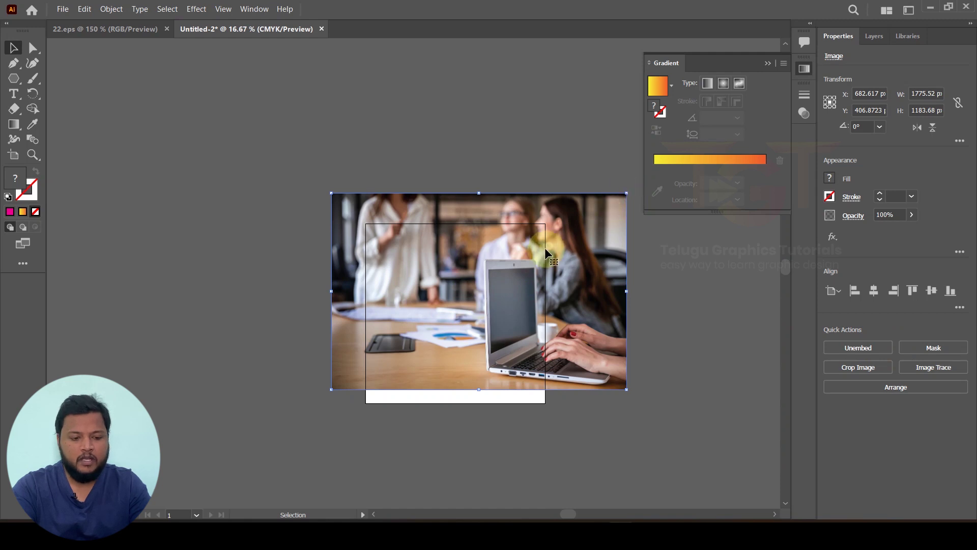
{"action": "left_click_drag", "start_coordinate": [628, 196], "coordinate": [485, 288]}
{"action": "scroll", "coordinate": [469, 297], "scroll_direction": "up", "scroll_amount": 3, "text": "alt"}
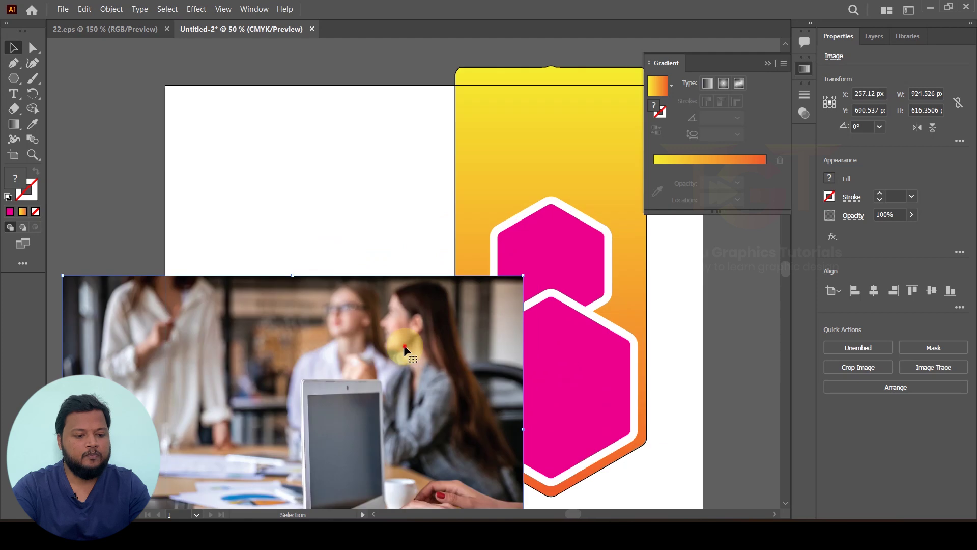
{"action": "scroll", "coordinate": [564, 291], "scroll_direction": "down", "scroll_amount": 2, "text": "alt"}
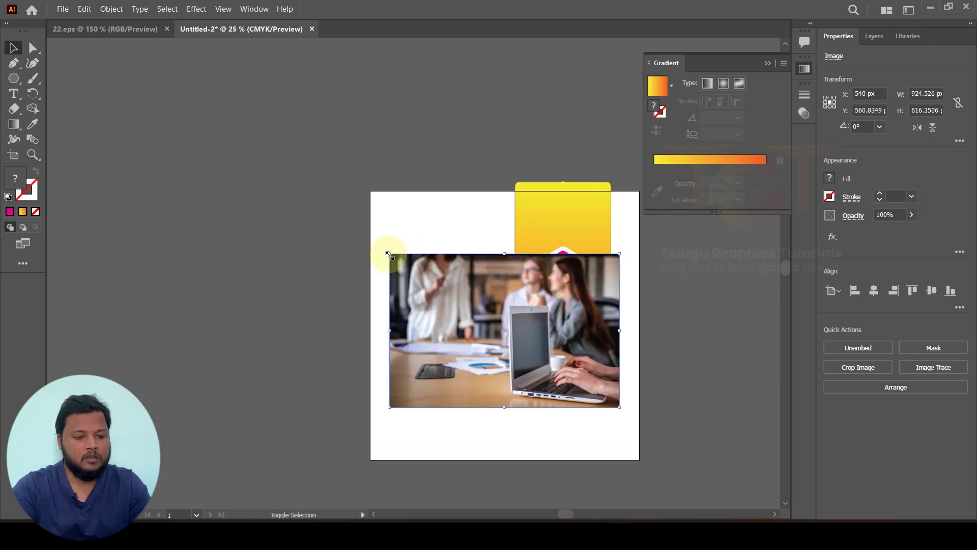
{"action": "left_click_drag", "start_coordinate": [390, 254], "coordinate": [464, 290]}
{"action": "scroll", "coordinate": [536, 331], "scroll_direction": "up", "scroll_amount": 2, "text": "alt"}
{"action": "left_click_drag", "start_coordinate": [536, 331], "coordinate": [608, 322]}
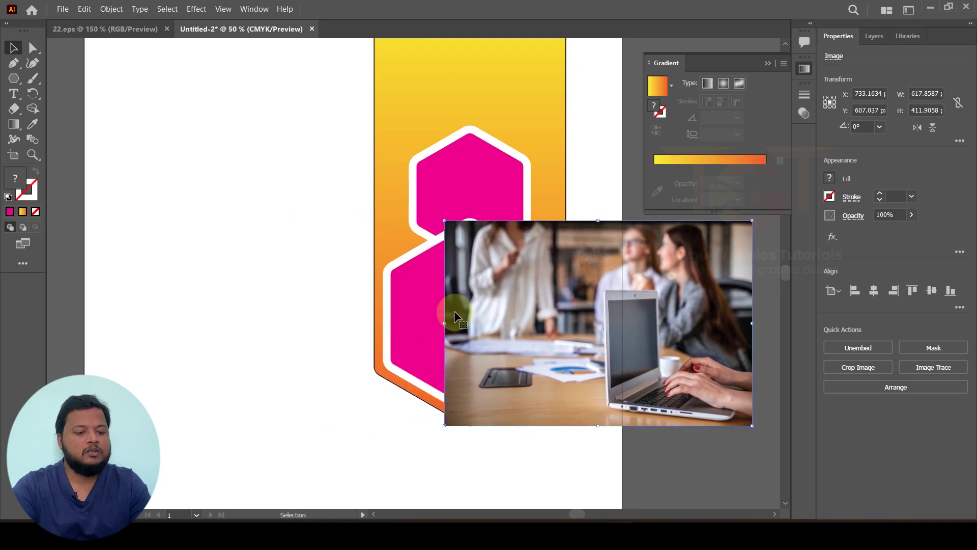
{"action": "left_click", "coordinate": [410, 297]}
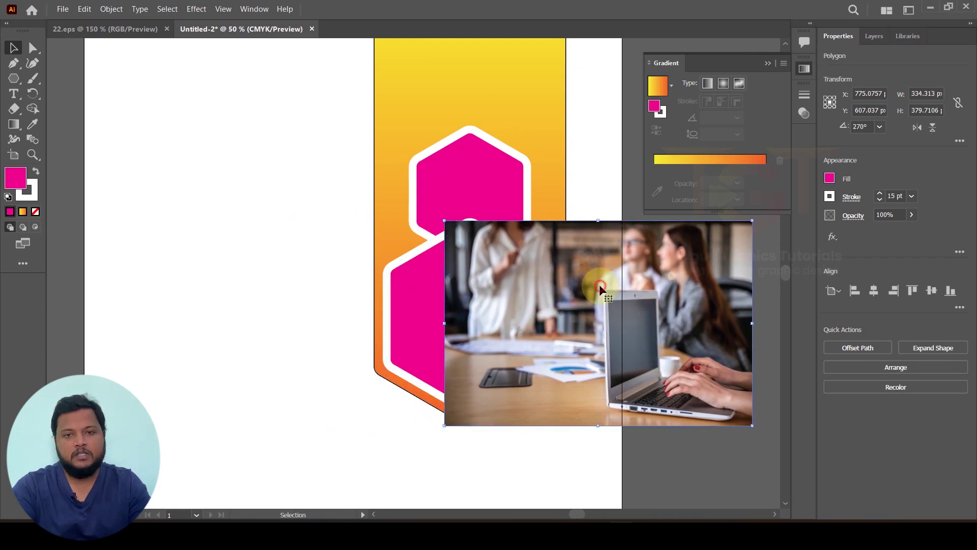
Step: Bring the lower hexagon in front of the office photo and centre the photo beneath it
{"action": "left_click", "coordinate": [402, 286]}
{"action": "right_click", "coordinate": [403, 286]}
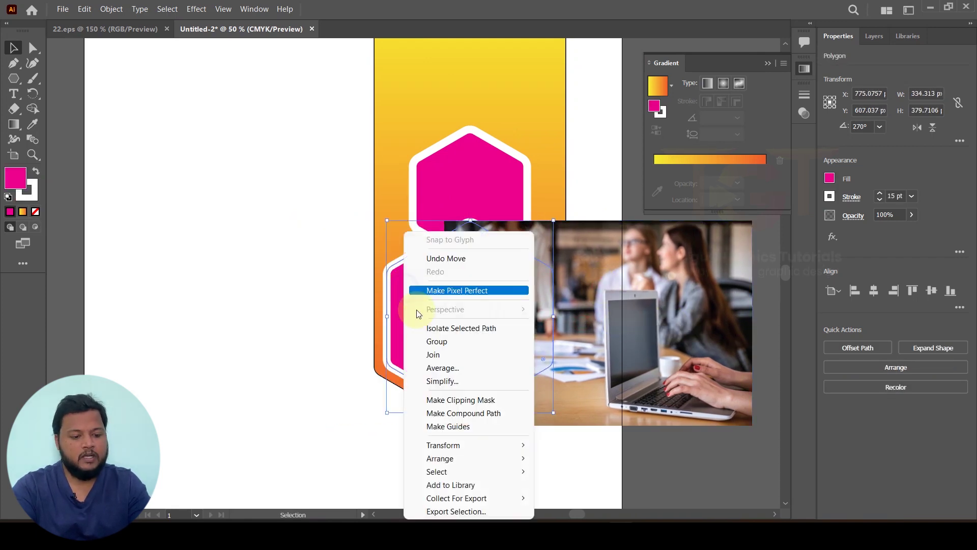
{"action": "left_click", "coordinate": [565, 458]}
{"action": "left_click_drag", "start_coordinate": [630, 408], "coordinate": [501, 411]}
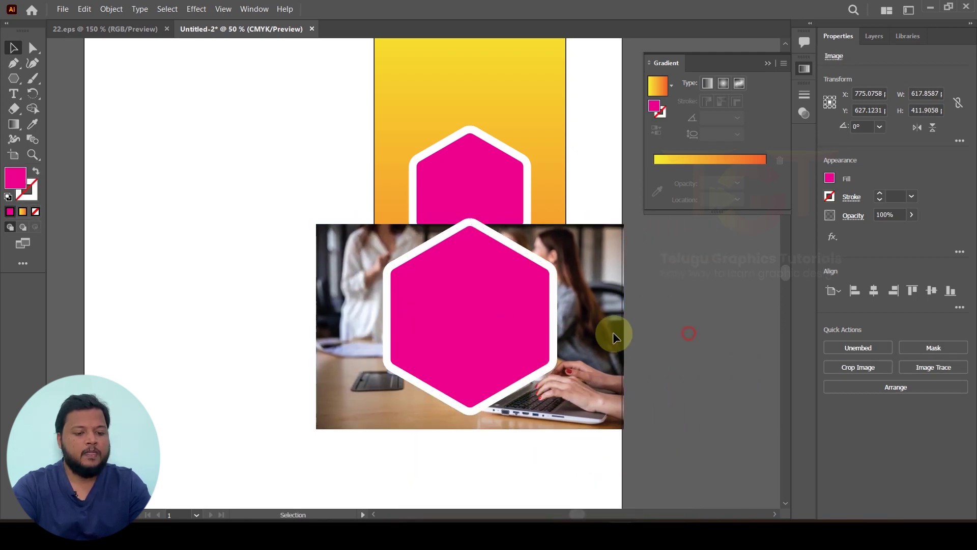
Step: Select the hexagon and photo together and make a clipping mask from them
{"action": "left_click", "coordinate": [530, 322]}
{"action": "left_click", "coordinate": [600, 264], "text": "shift"}
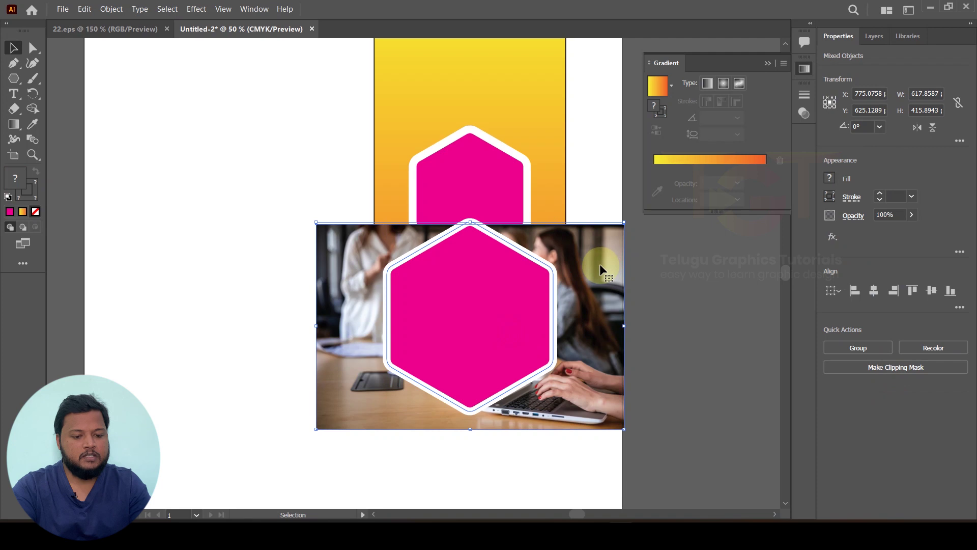
{"action": "right_click", "coordinate": [600, 263]}
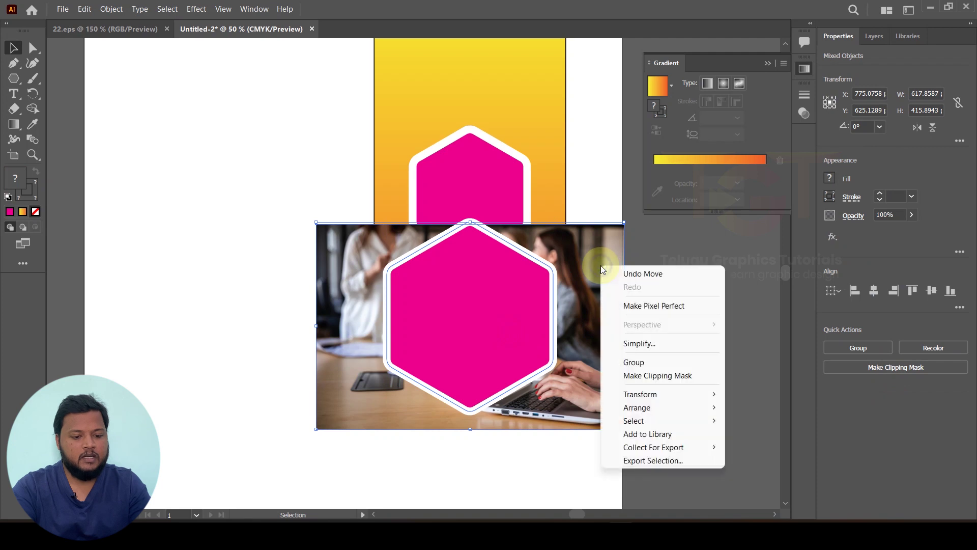
{"action": "left_click", "coordinate": [640, 376]}
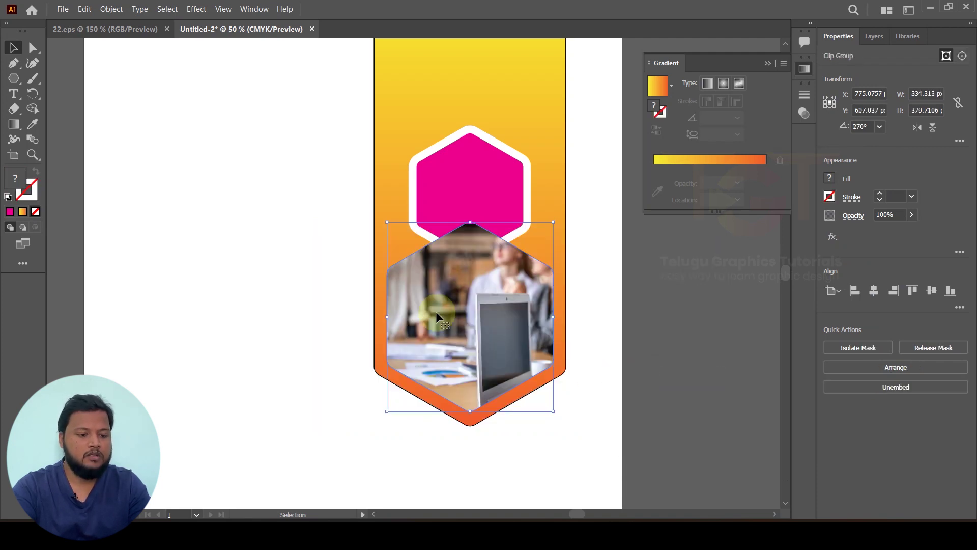
{"action": "left_click", "coordinate": [673, 304]}
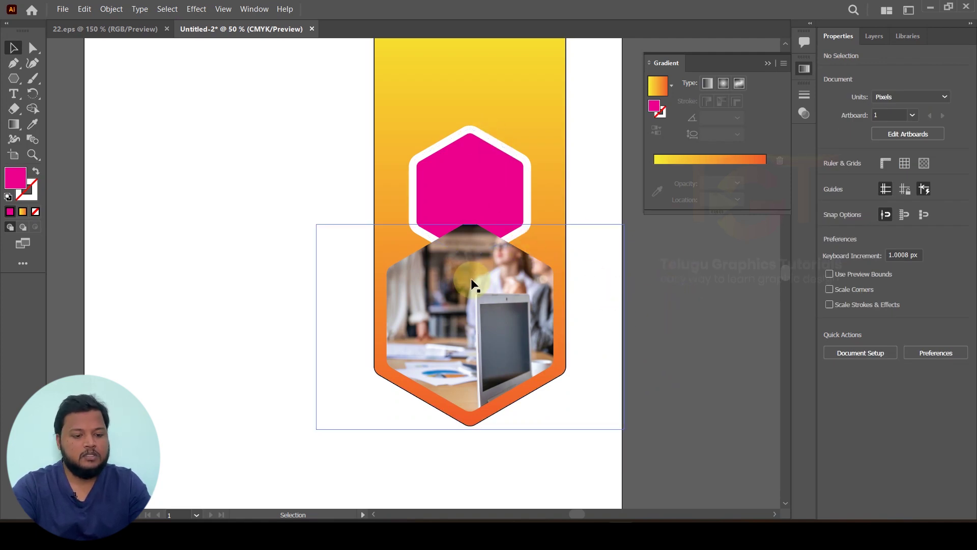
{"action": "double_click", "coordinate": [474, 293]}
Step: Shift and rescale the clipped photo so the laptop and both women sit centred
{"action": "left_click_drag", "start_coordinate": [495, 289], "coordinate": [461, 295]}
{"action": "left_click_drag", "start_coordinate": [591, 232], "coordinate": [574, 241]}
{"action": "left_click_drag", "start_coordinate": [298, 241], "coordinate": [268, 216]}
{"action": "left_click_drag", "start_coordinate": [266, 425], "coordinate": [285, 426]}
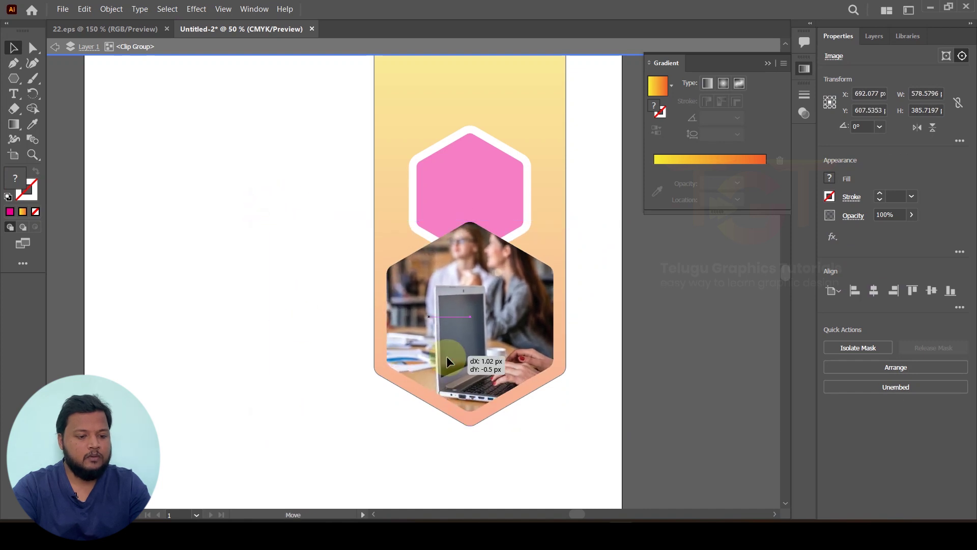
Step: Exit the clip group, then re-enter it and select the hexagon clipping path
{"action": "double_click", "coordinate": [661, 338]}
{"action": "left_click", "coordinate": [541, 267]}
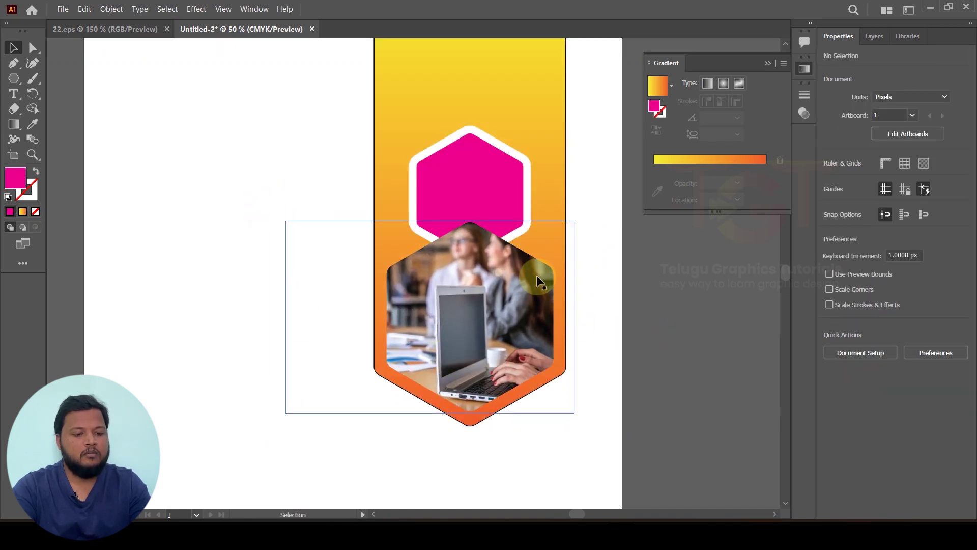
{"action": "double_click", "coordinate": [537, 261]}
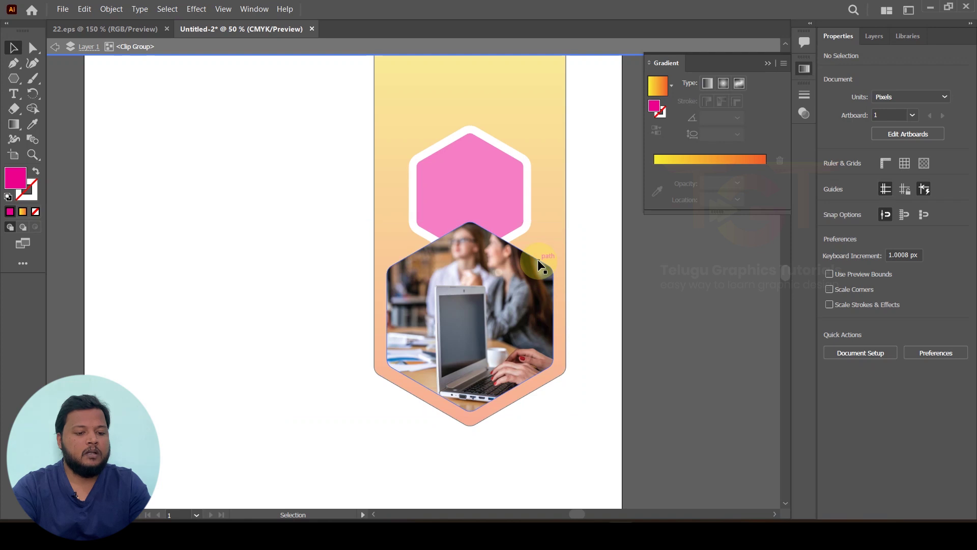
{"action": "left_click", "coordinate": [538, 259]}
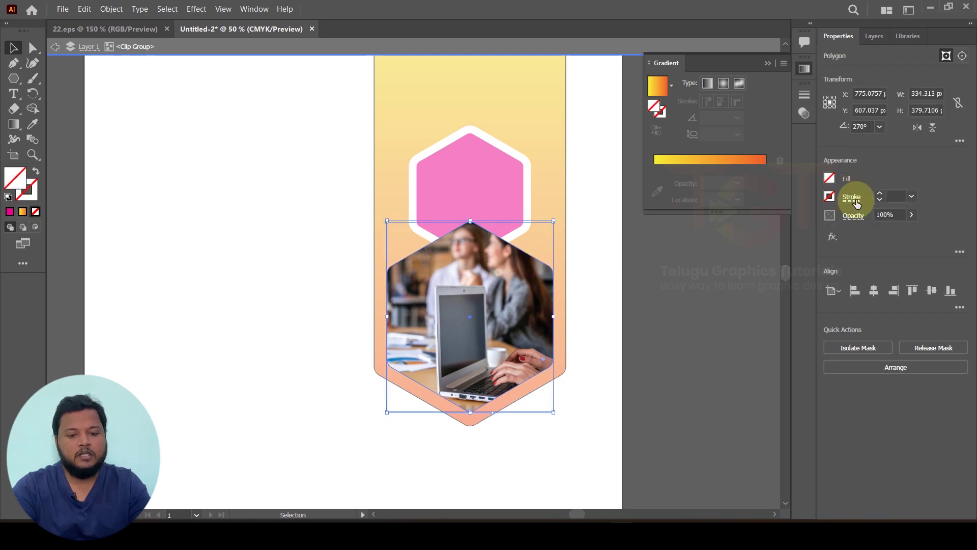
Step: Give the lower hexagon's clipping path a 15 pt white outline
{"action": "left_click", "coordinate": [881, 193]}
{"action": "left_click", "coordinate": [880, 193]}
{"action": "left_click", "coordinate": [880, 193]}
{"action": "left_click", "coordinate": [881, 193]}
{"action": "left_click", "coordinate": [880, 194]}
{"action": "left_click", "coordinate": [880, 194]}
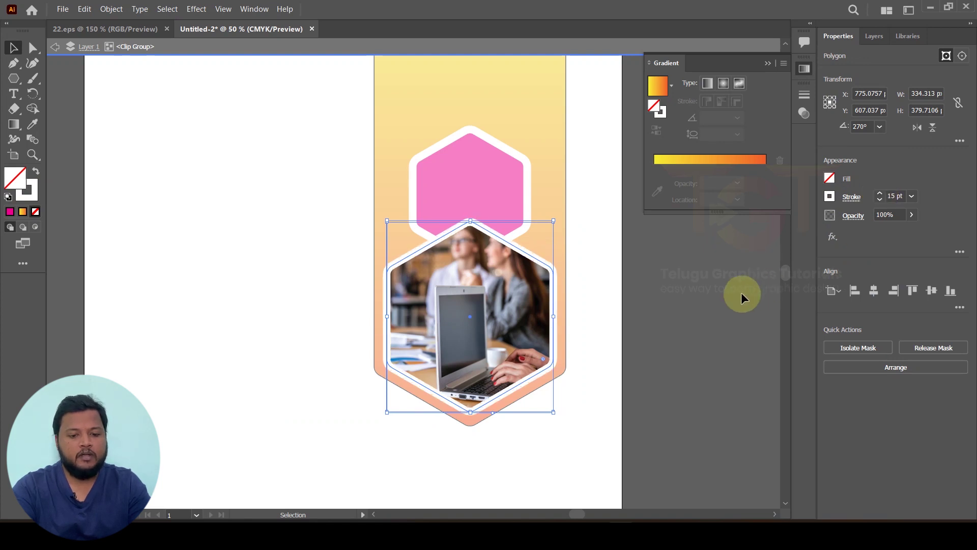
{"action": "double_click", "coordinate": [697, 297]}
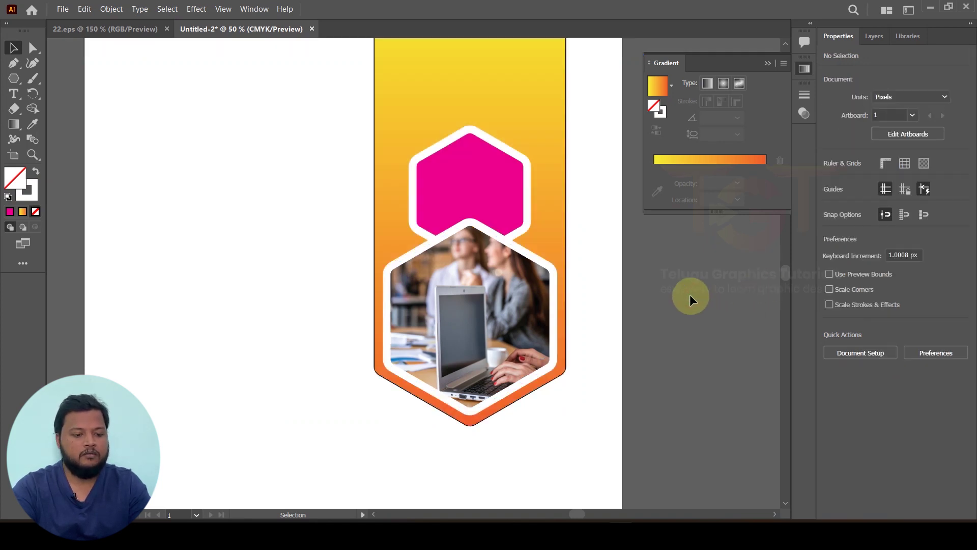
{"action": "left_click", "coordinate": [460, 159]}
Step: Drag the OGMT7S0 photo from Explorer into the poster over the upper pink hexagon
{"action": "key", "text": "alt+Tab"}
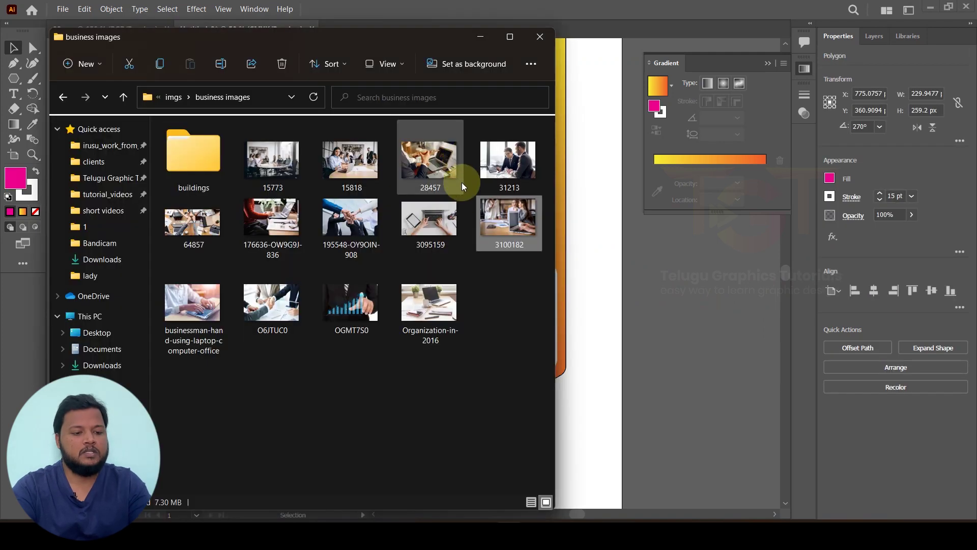
{"action": "left_click_drag", "start_coordinate": [351, 302], "coordinate": [560, 267]}
{"action": "scroll", "coordinate": [560, 267], "scroll_direction": "down", "scroll_amount": 3}
{"action": "left_click_drag", "start_coordinate": [529, 204], "coordinate": [469, 200]}
{"action": "scroll", "coordinate": [470, 200], "scroll_direction": "up", "scroll_amount": 1}
Step: Send the chart photo behind the pink hexagon and clip it inside the hexagon
{"action": "right_click", "coordinate": [472, 183]}
{"action": "mouse_move", "coordinate": [539, 287]}
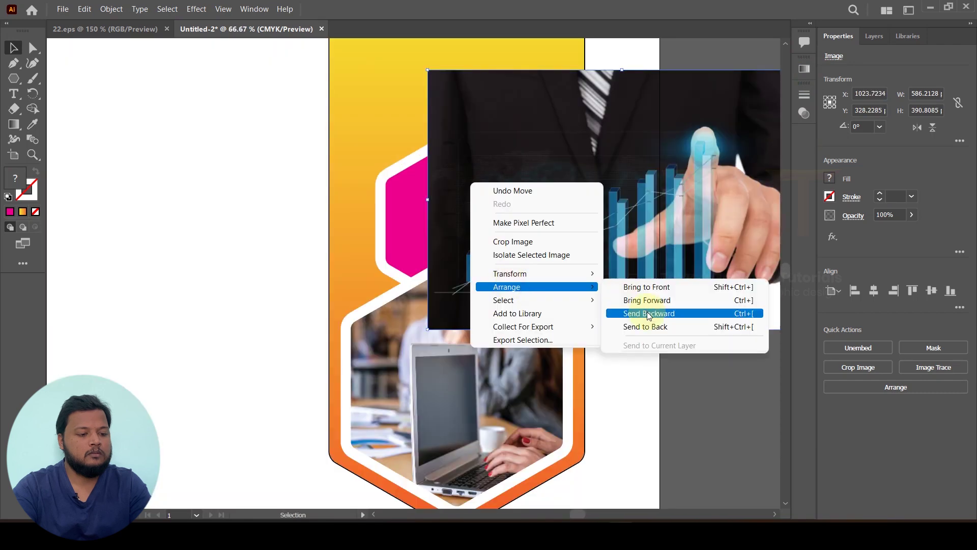
{"action": "left_click", "coordinate": [649, 313]}
{"action": "right_click", "coordinate": [593, 224]}
{"action": "left_click", "coordinate": [774, 356]}
{"action": "right_click", "coordinate": [556, 61]}
{"action": "left_click", "coordinate": [584, 192]}
Step: Scale the chart photo to fill the hexagon and add a 12 pt white outline
{"action": "double_click", "coordinate": [457, 219]}
{"action": "left_click_drag", "start_coordinate": [669, 65], "coordinate": [581, 130]}
{"action": "left_click_drag", "start_coordinate": [283, 328], "coordinate": [321, 311]}
{"action": "key", "text": "Escape"}
{"action": "left_click", "coordinate": [879, 192]}
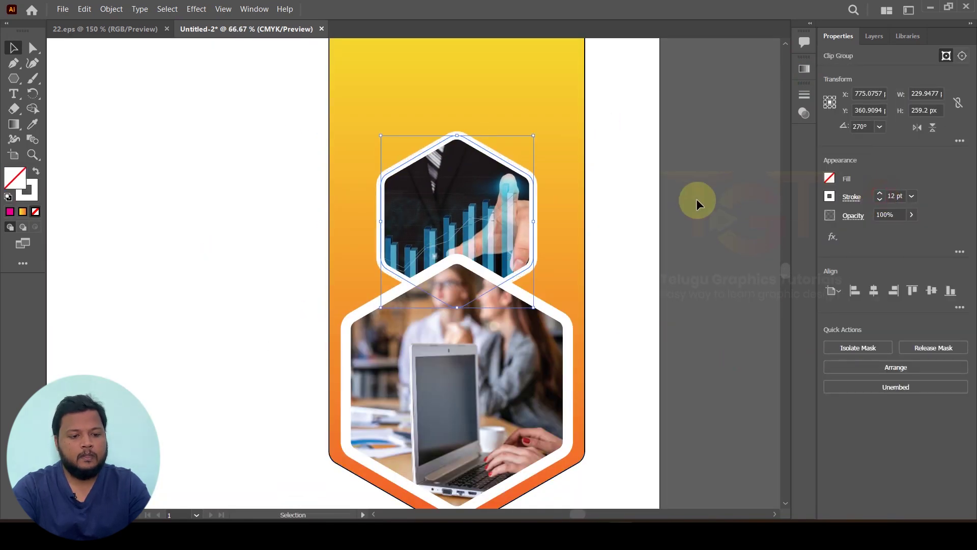
{"action": "left_click", "coordinate": [687, 224]}
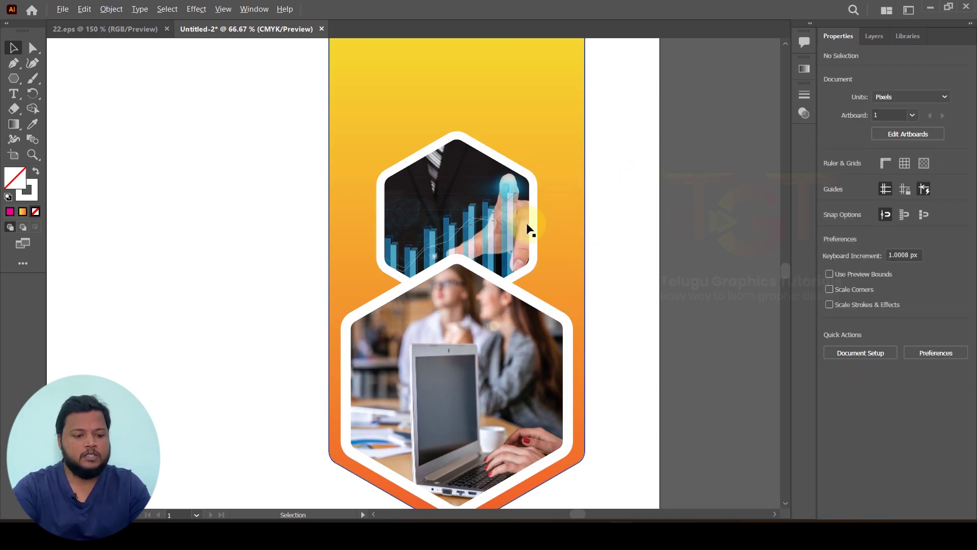
Step: Enlarge the upper photo hexagon slightly
{"action": "scroll", "coordinate": [530, 224], "scroll_direction": "down", "scroll_amount": 1}
{"action": "left_click", "coordinate": [464, 203]}
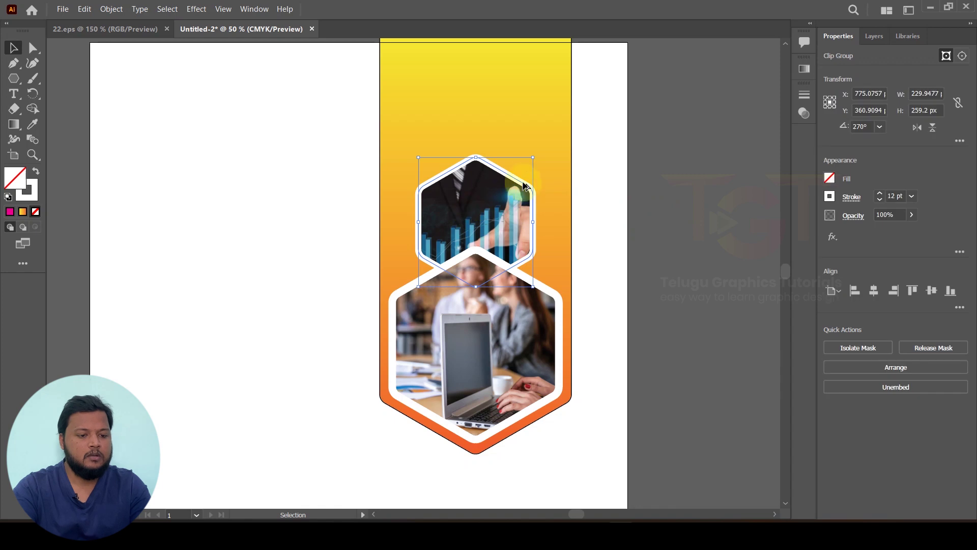
{"action": "left_click_drag", "start_coordinate": [533, 157], "coordinate": [547, 153]}
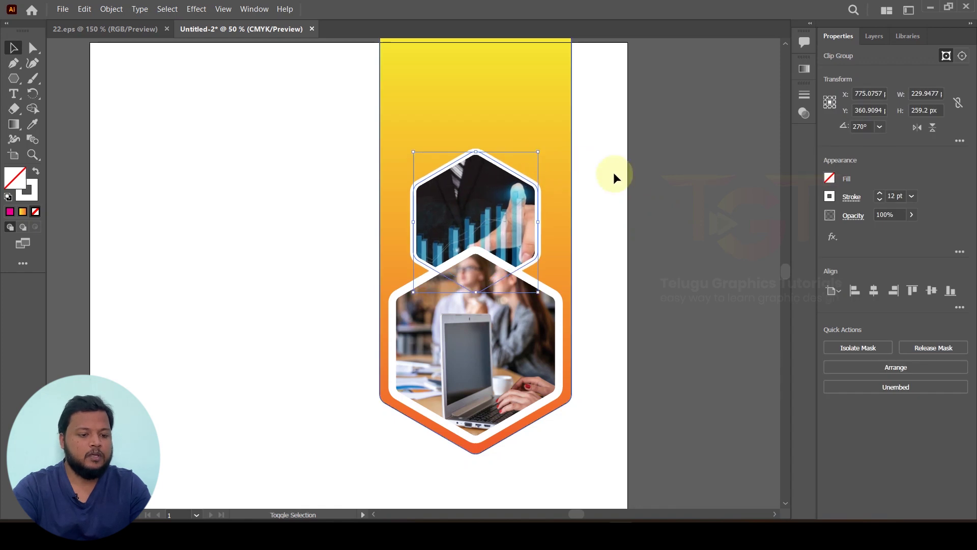
{"action": "left_click", "coordinate": [654, 179]}
{"action": "scroll", "coordinate": [654, 179], "scroll_direction": "down", "scroll_amount": 2}
{"action": "scroll", "coordinate": [528, 195], "scroll_direction": "up", "scroll_amount": 1}
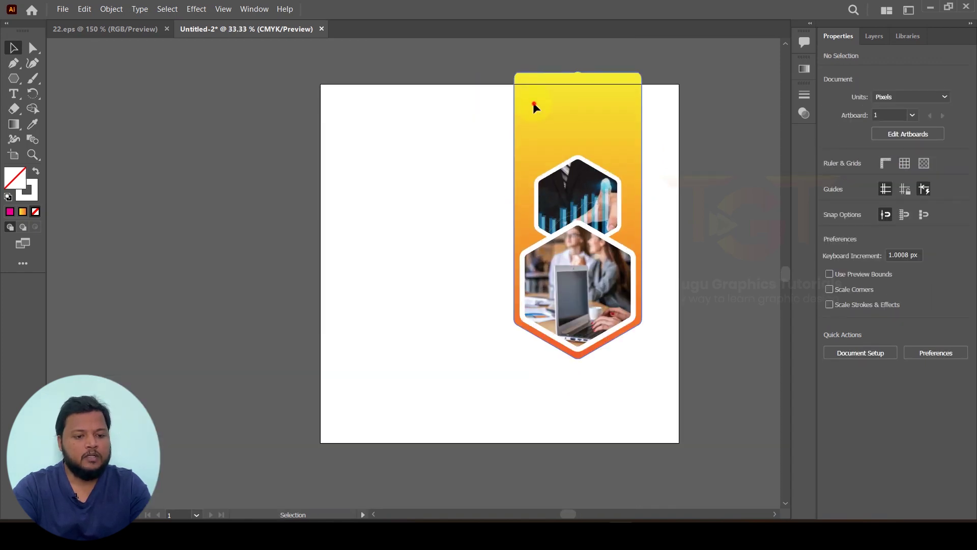
{"action": "left_click", "coordinate": [534, 108]}
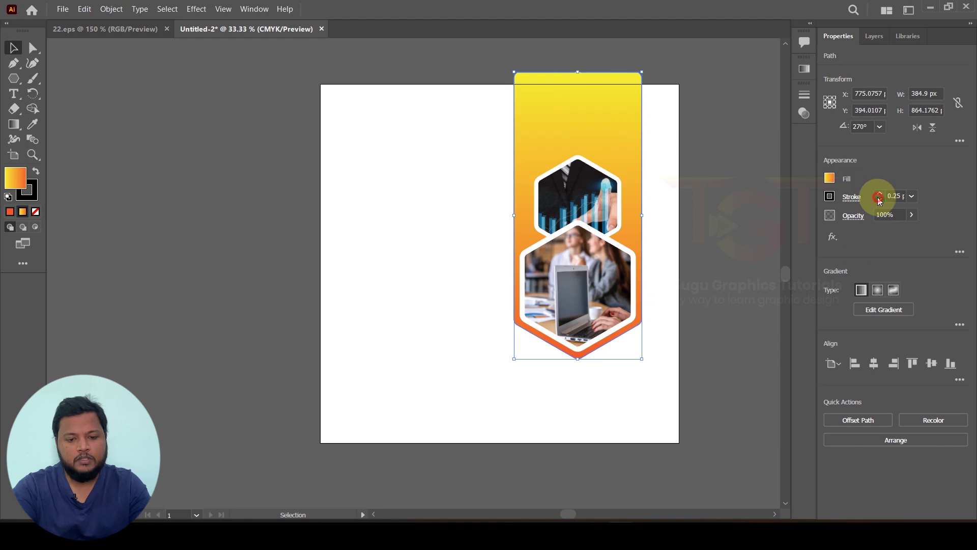
Step: Move the gradient banner away from the hexagons, then undo the move
{"action": "left_click_drag", "start_coordinate": [565, 147], "coordinate": [433, 151]}
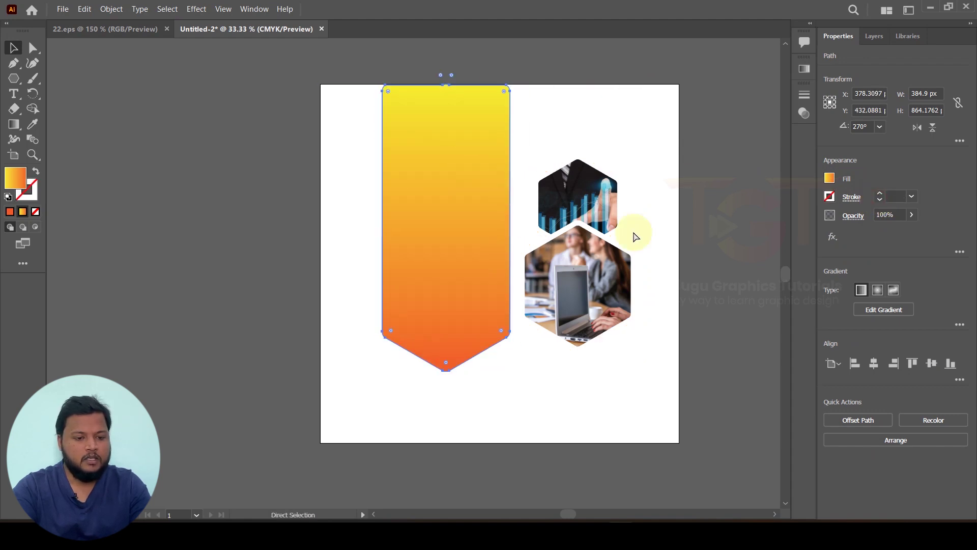
{"action": "key", "text": "ctrl+z"}
{"action": "left_click", "coordinate": [765, 224]}
{"action": "scroll", "coordinate": [714, 232], "scroll_direction": "down", "scroll_amount": 1}
{"action": "scroll", "coordinate": [710, 227], "scroll_direction": "up", "scroll_amount": 1}
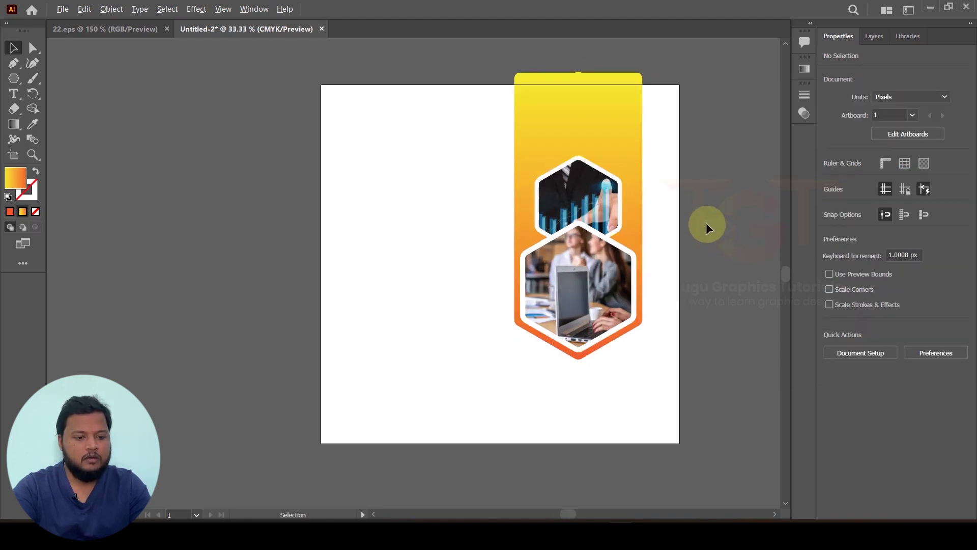
Step: Turn on the rulers with View > Rulers > Show Rulers
{"action": "left_click", "coordinate": [223, 9]}
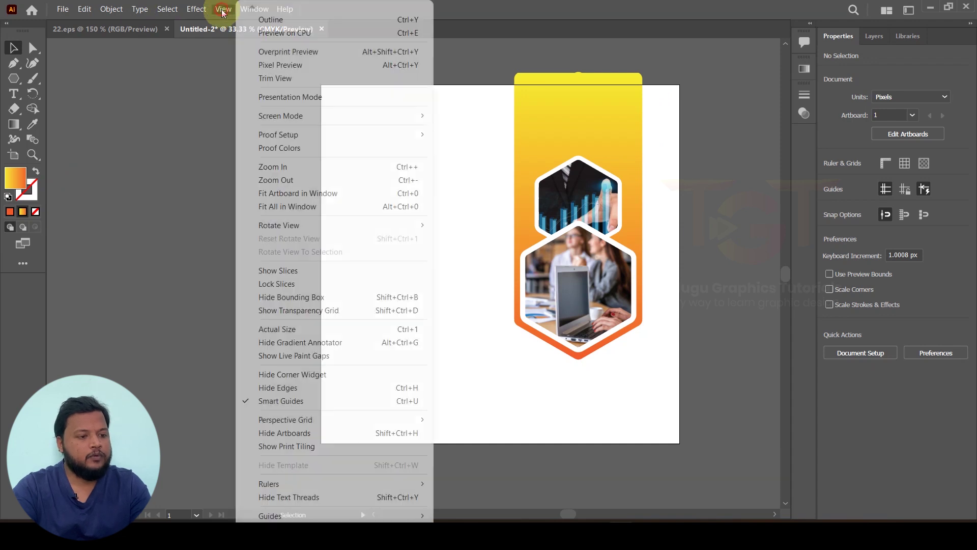
{"action": "mouse_move", "coordinate": [295, 486]}
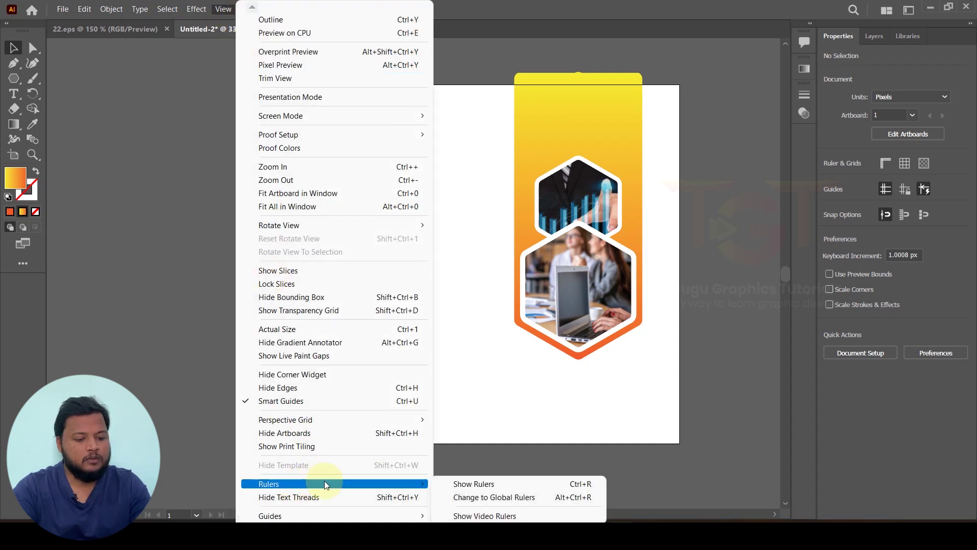
{"action": "left_click", "coordinate": [471, 484]}
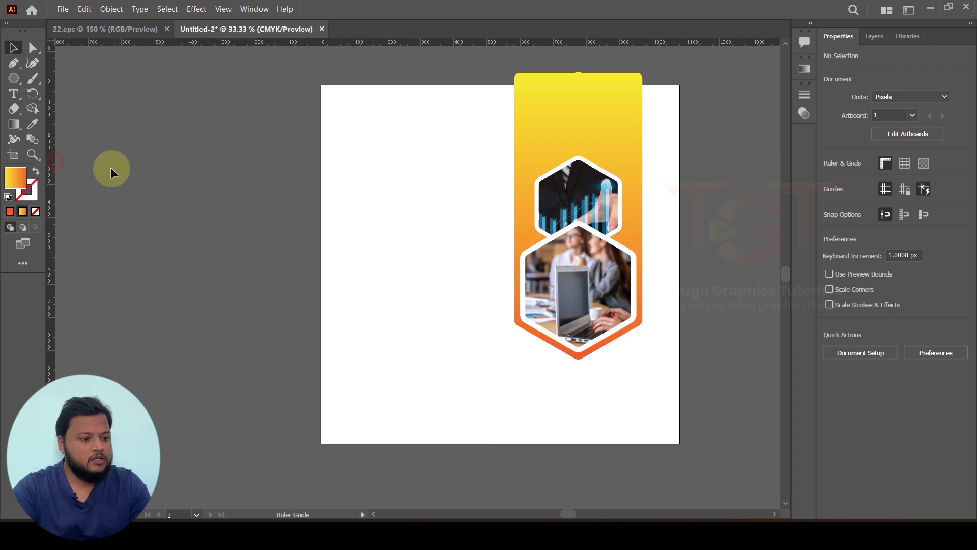
Step: Place vertical guides near the artboard's left and right edges
{"action": "left_click_drag", "start_coordinate": [343, 178], "coordinate": [340, 177]}
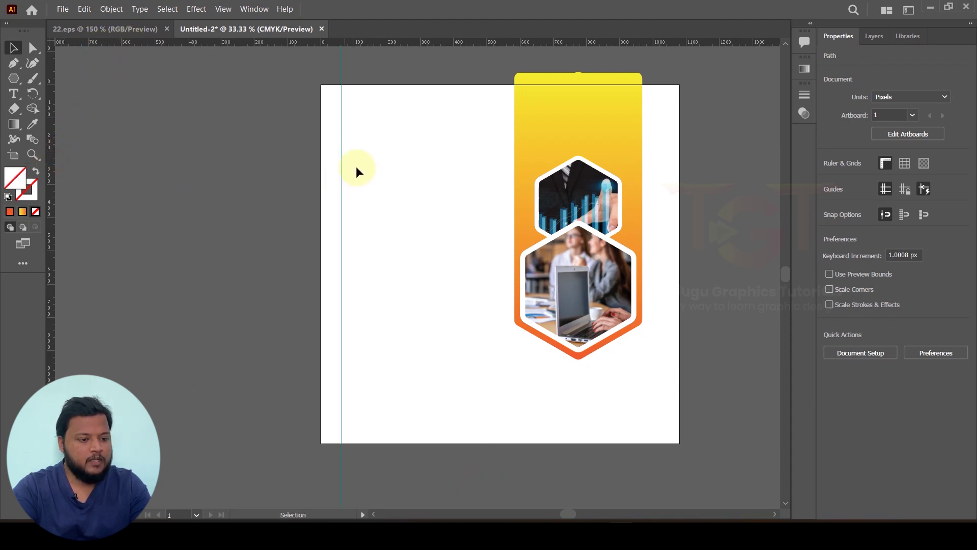
{"action": "left_click_drag", "start_coordinate": [54, 178], "coordinate": [554, 182]}
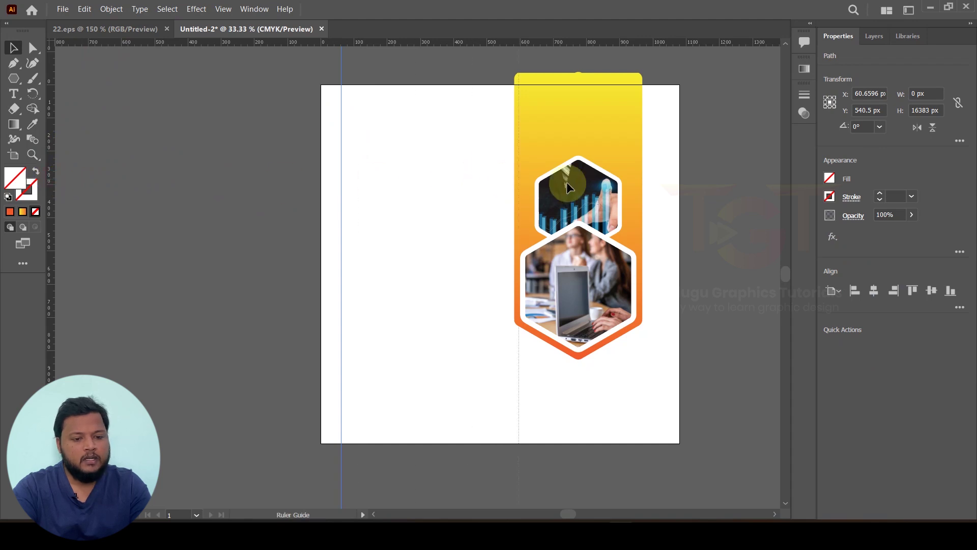
{"action": "left_click_drag", "start_coordinate": [651, 196], "coordinate": [660, 194]}
{"action": "left_click", "coordinate": [210, 159]}
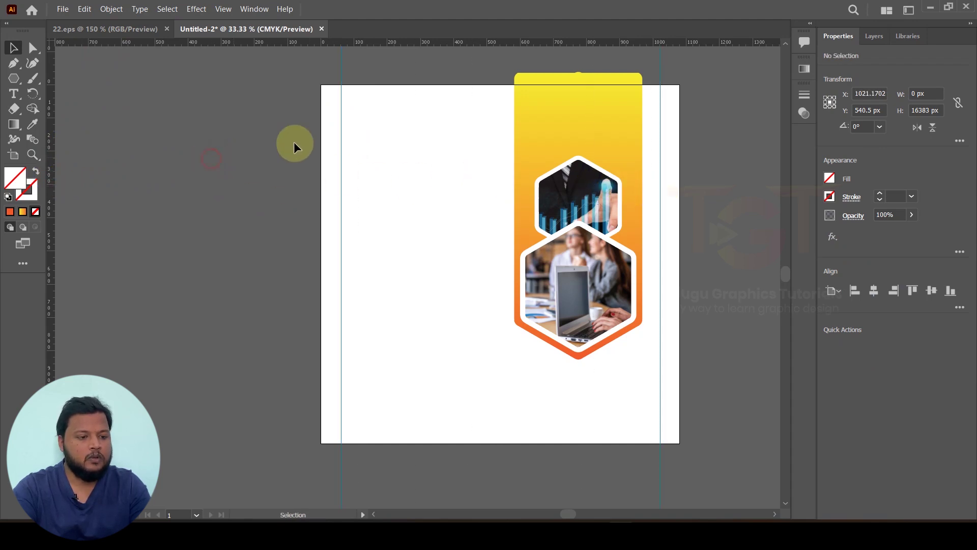
{"action": "left_click", "coordinate": [14, 92]}
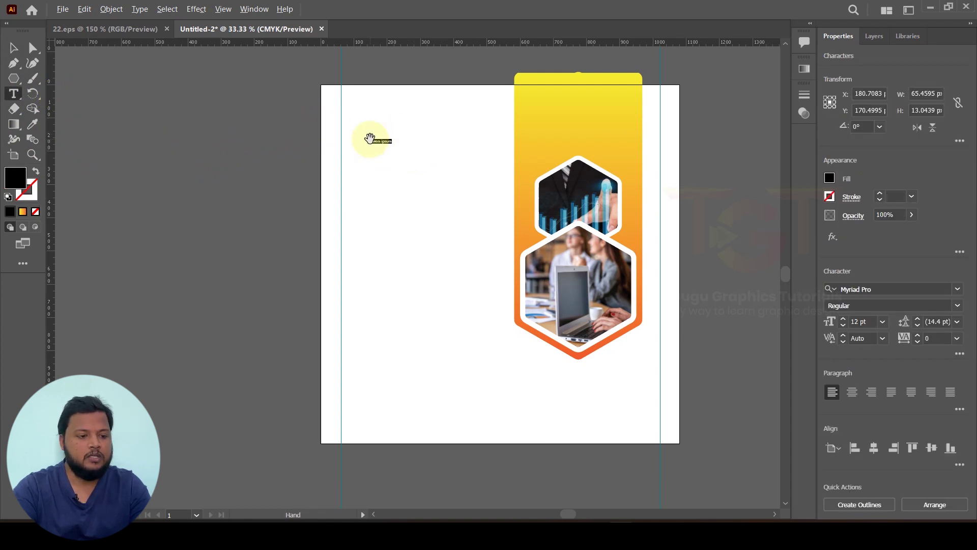
Step: Replace the Lorem ipsum placeholder with 'Creative' in Impact and step up its font size
{"action": "scroll", "coordinate": [371, 142], "scroll_direction": "up", "scroll_amount": 4}
{"action": "triple_click", "coordinate": [405, 152]}
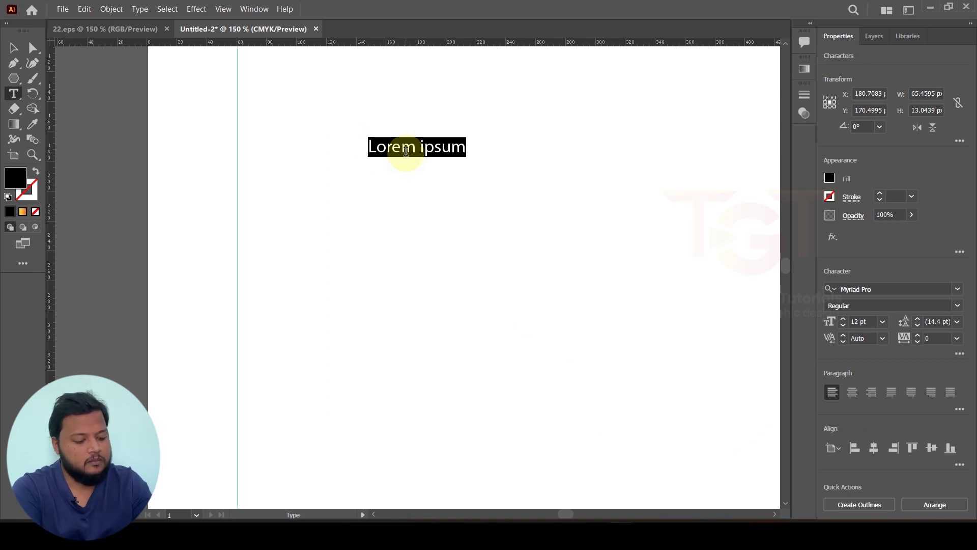
{"action": "type", "text": "Creative"}
{"action": "key", "text": "ctrl+a"}
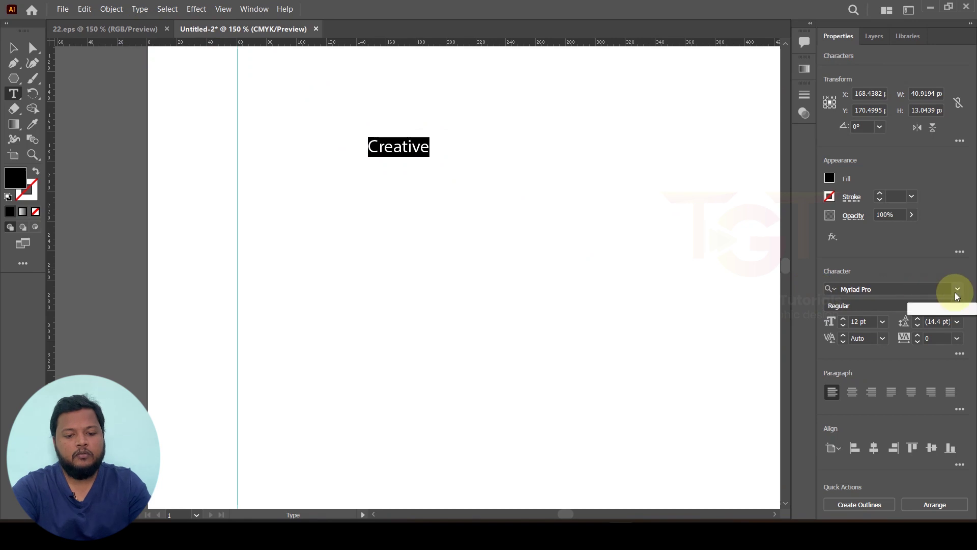
{"action": "left_click", "coordinate": [957, 290]}
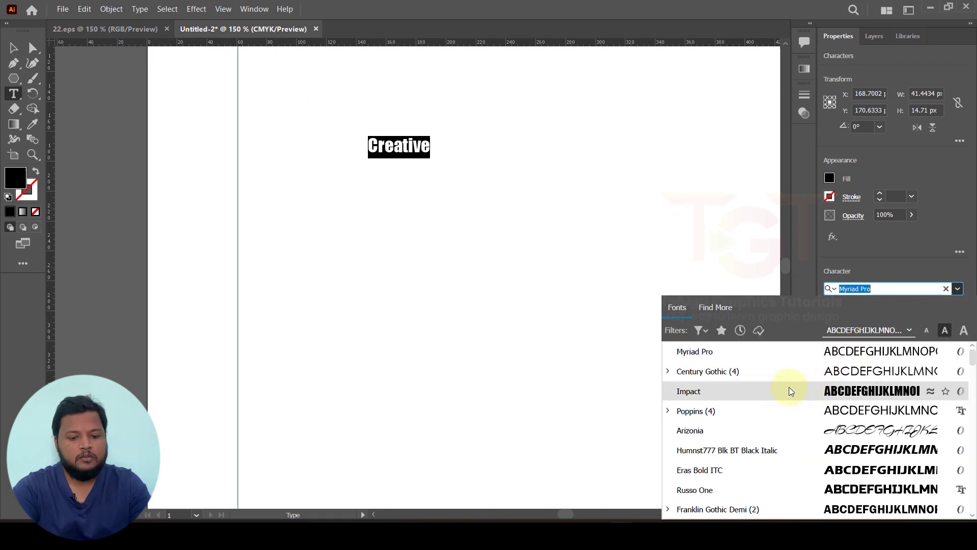
{"action": "left_click", "coordinate": [818, 390]}
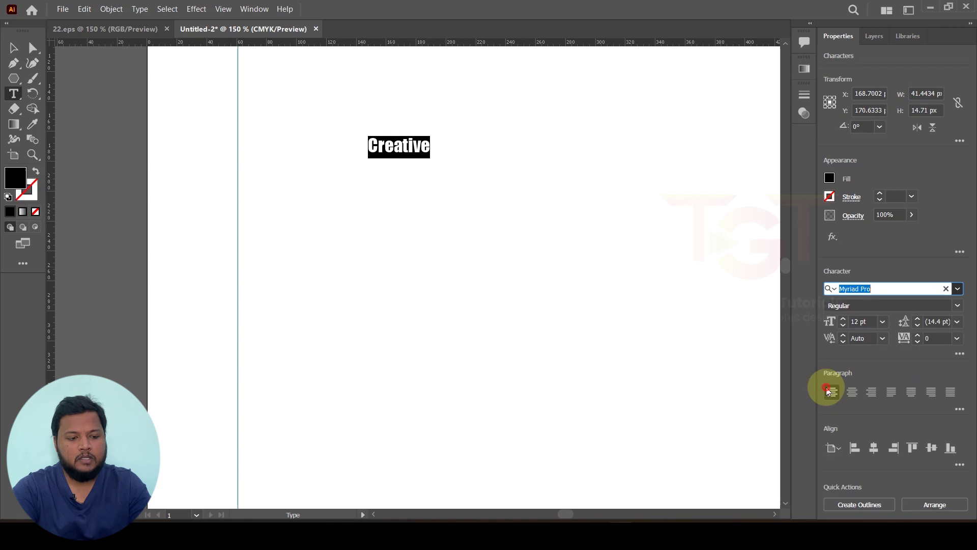
{"action": "left_click", "coordinate": [844, 321]}
{"action": "left_click", "coordinate": [844, 322]}
{"action": "left_click", "coordinate": [844, 321]}
{"action": "left_click", "coordinate": [844, 322]}
{"action": "left_click", "coordinate": [844, 322]}
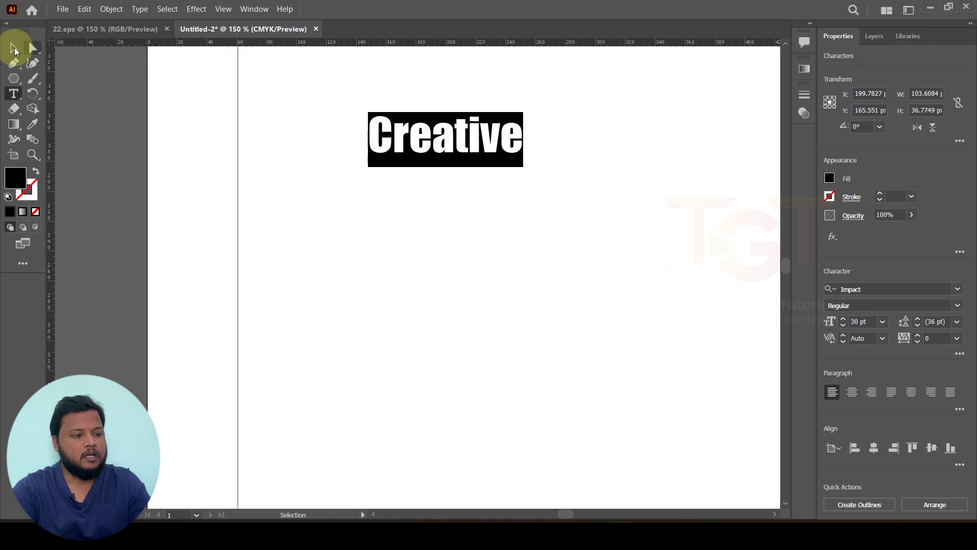
Step: Align 'Creative' to the left guide and duplicate it onto a second line
{"action": "left_click", "coordinate": [18, 51]}
{"action": "left_click", "coordinate": [96, 108]}
{"action": "scroll", "coordinate": [325, 189], "scroll_direction": "down", "scroll_amount": 4}
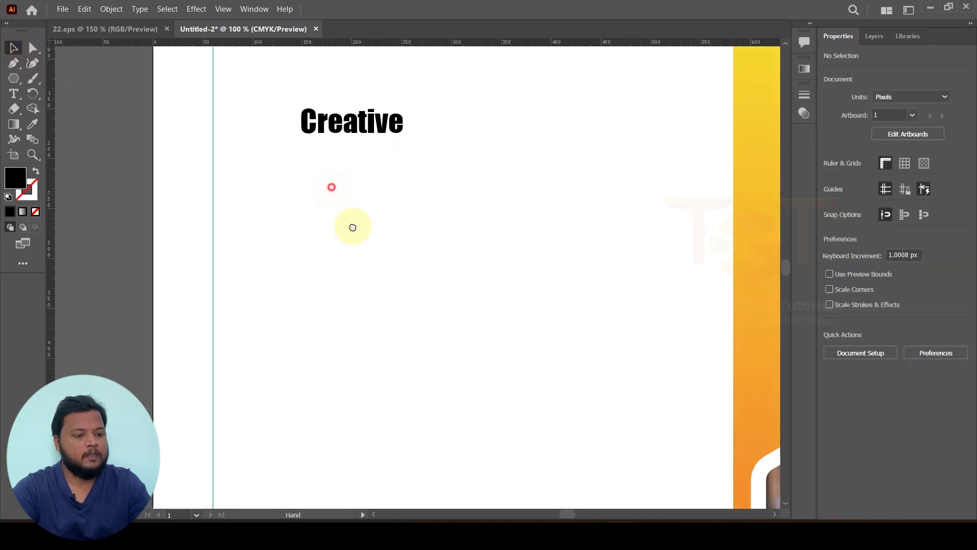
{"action": "left_click_drag", "start_coordinate": [382, 227], "coordinate": [426, 295]}
{"action": "left_click", "coordinate": [322, 280]}
{"action": "left_click_drag", "start_coordinate": [363, 266], "coordinate": [418, 221]}
{"action": "left_click", "coordinate": [419, 187]}
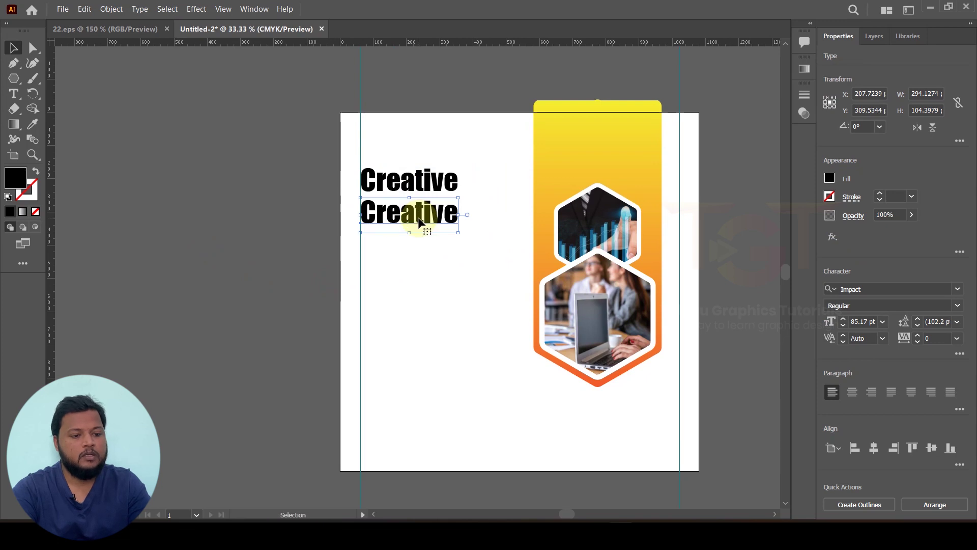
Step: Retype the second line as 'Graphics' and add a third line reading 'Agency'
{"action": "double_click", "coordinate": [418, 221]}
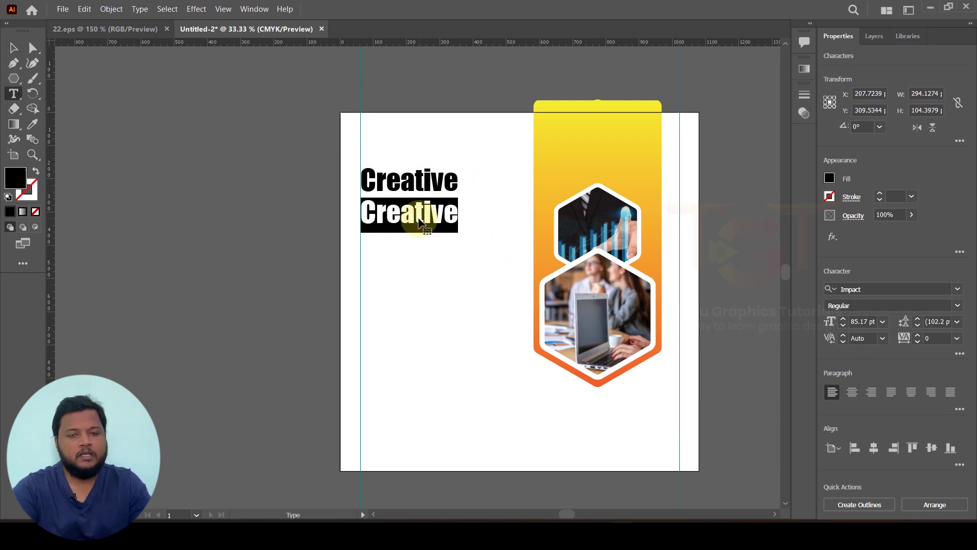
{"action": "type", "text": "Graph"}
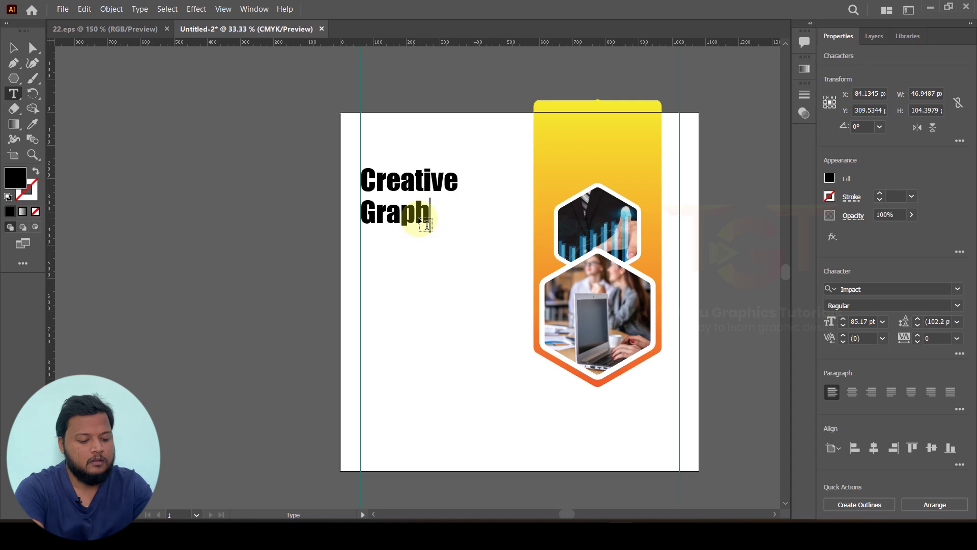
{"action": "key", "text": "Escape"}
{"action": "left_click_drag", "start_coordinate": [430, 222], "coordinate": [443, 253]}
{"action": "double_click", "coordinate": [441, 249]}
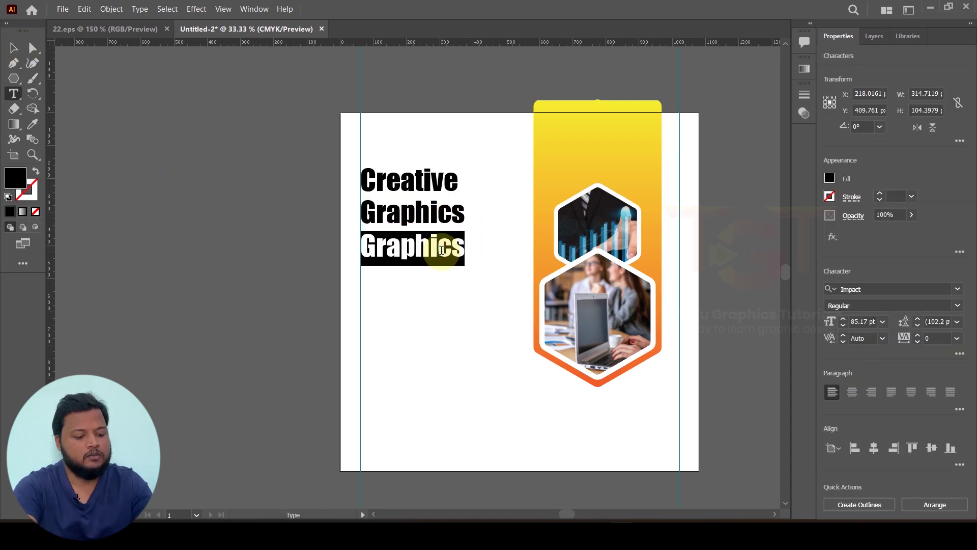
{"action": "type", "text": "Agency"}
{"action": "key", "text": "Escape"}
{"action": "left_click", "coordinate": [237, 170]}
Step: Fill the word 'Graphics' with the orange swatch C=0 M=50 Y=100 K=0
{"action": "left_click", "coordinate": [404, 214]}
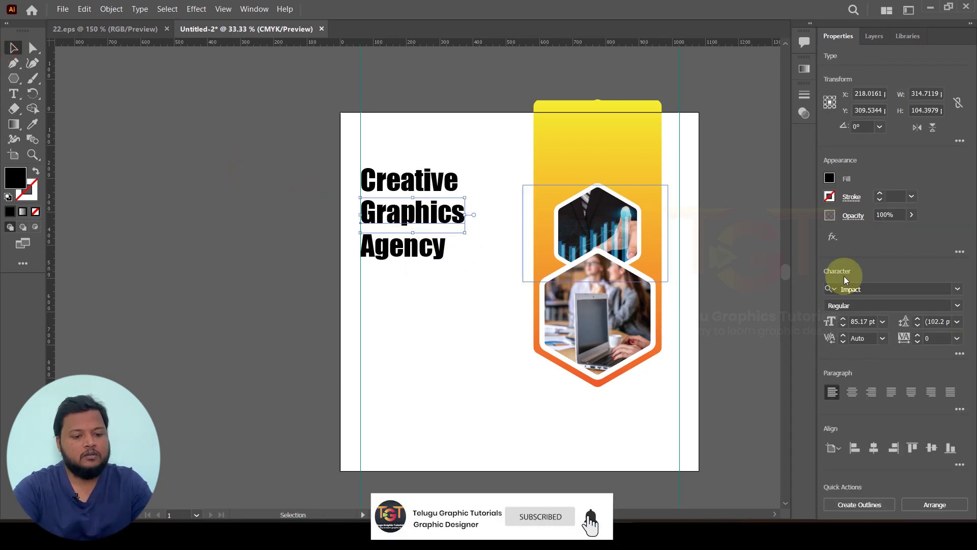
{"action": "left_click", "coordinate": [829, 178]}
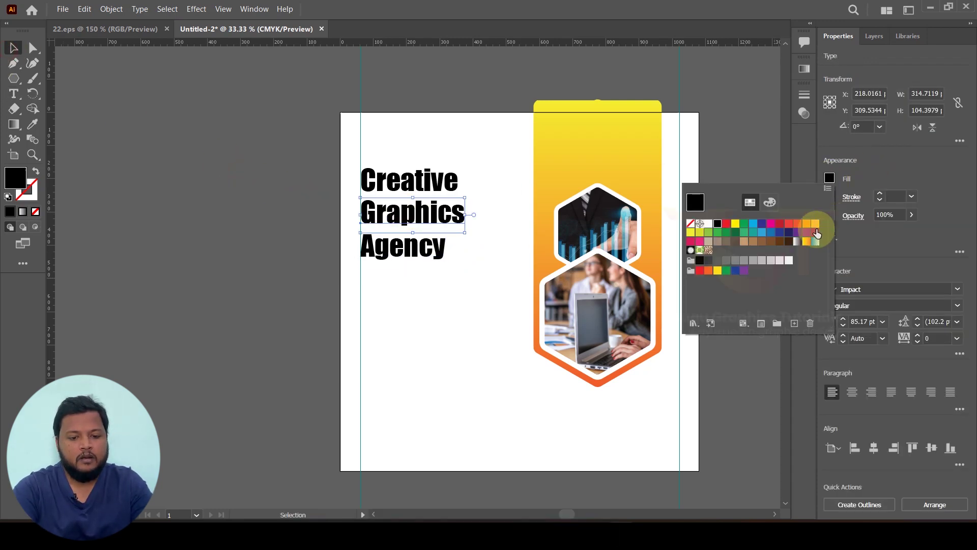
{"action": "left_click", "coordinate": [789, 226]}
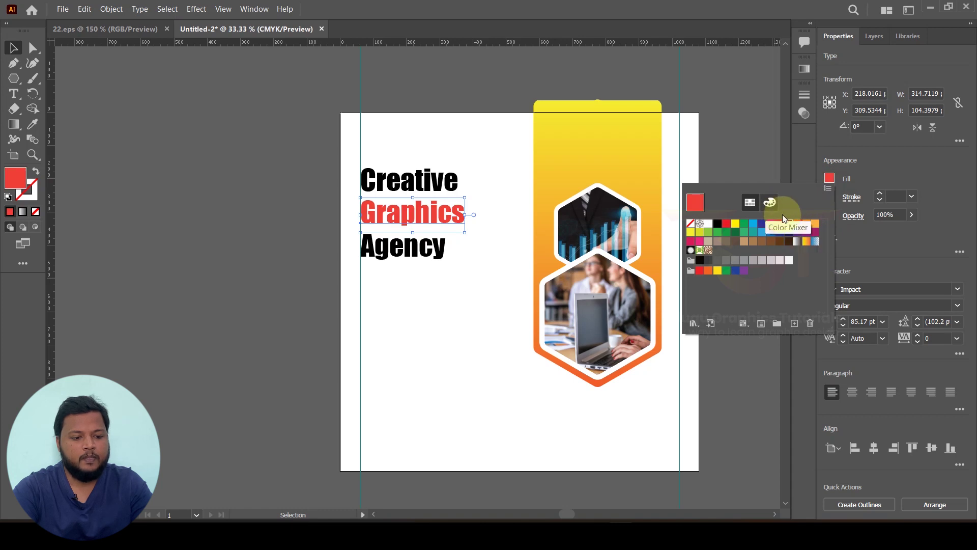
{"action": "left_click", "coordinate": [798, 224]}
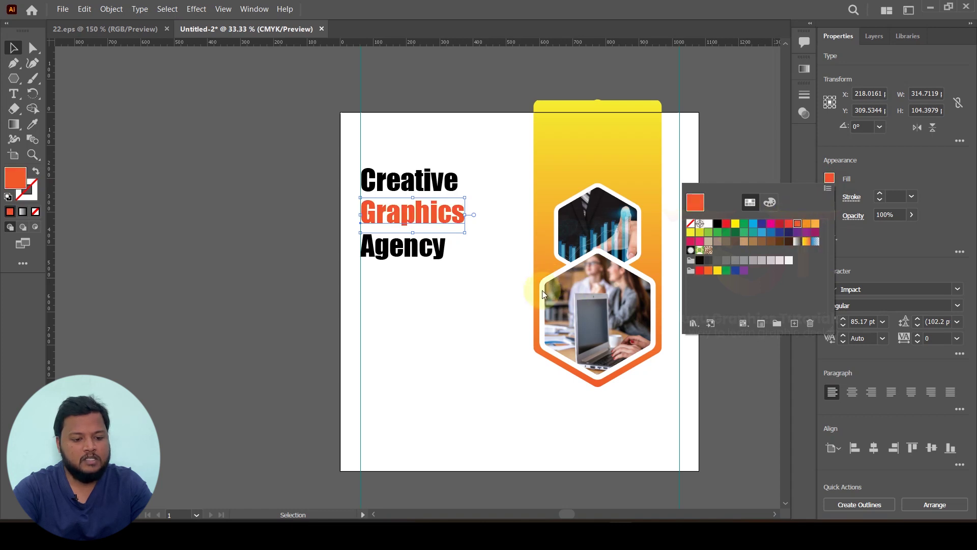
{"action": "left_click", "coordinate": [806, 224]}
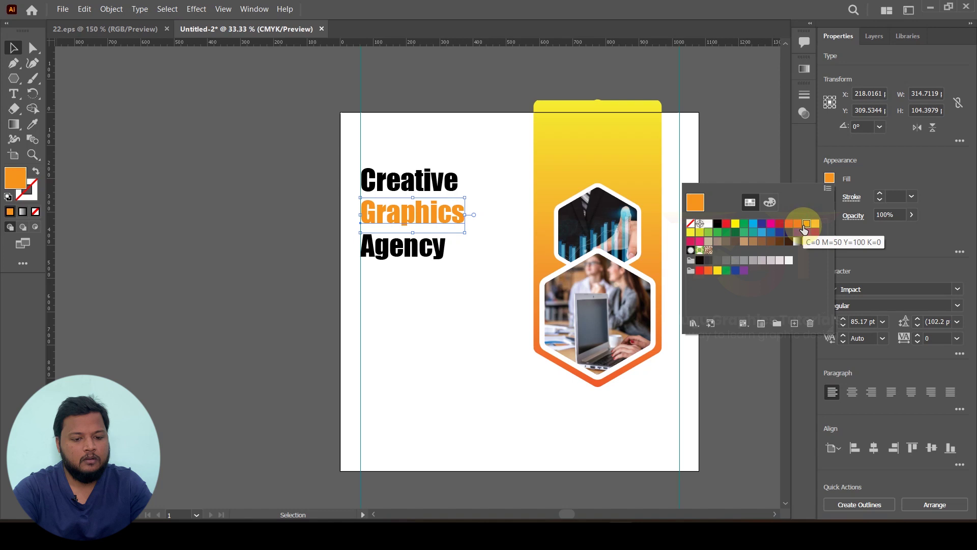
{"action": "left_click", "coordinate": [292, 212]}
{"action": "left_click", "coordinate": [370, 260]}
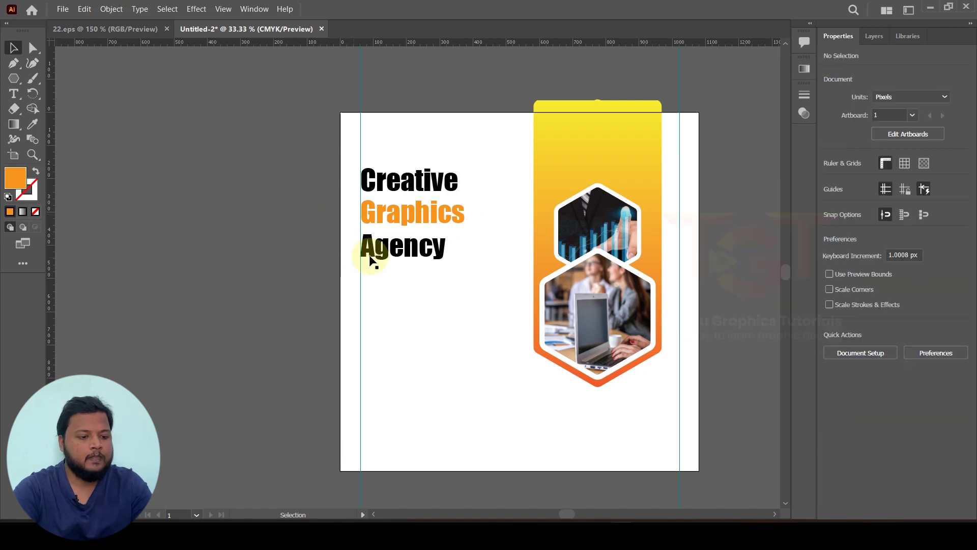
{"action": "scroll", "coordinate": [371, 260], "scroll_direction": "up", "scroll_amount": 1}
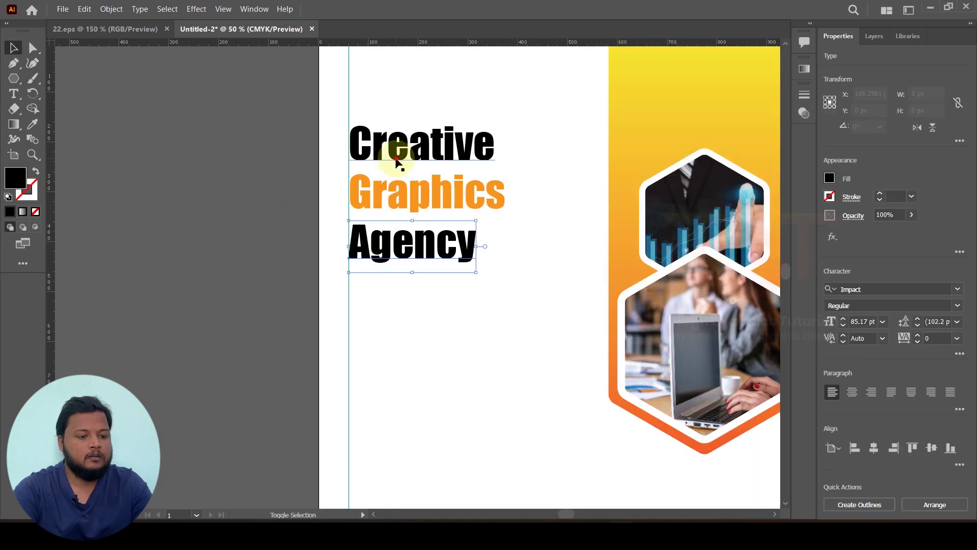
Step: Fill 'Creative' and 'Agency' with a dark grey swatch
{"action": "left_click", "coordinate": [830, 178]}
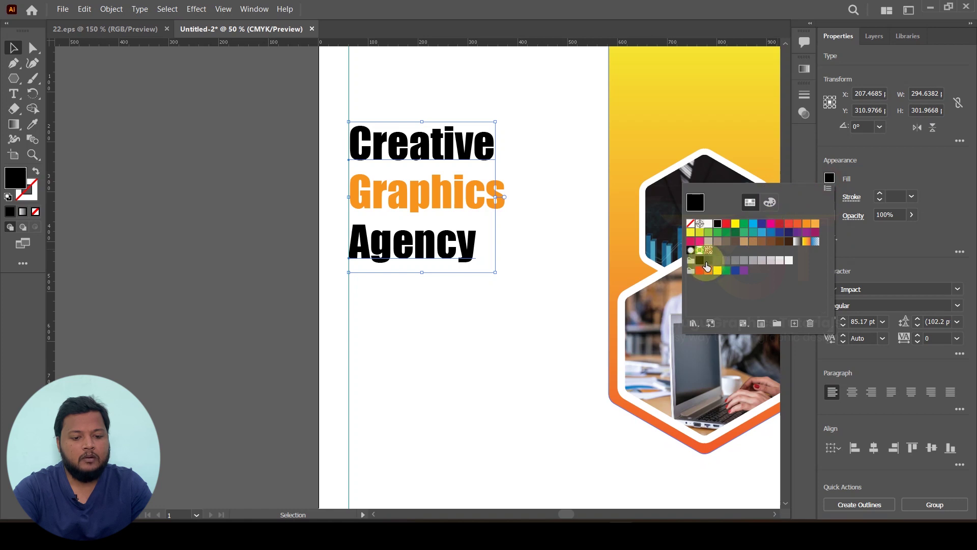
{"action": "left_click", "coordinate": [704, 262]}
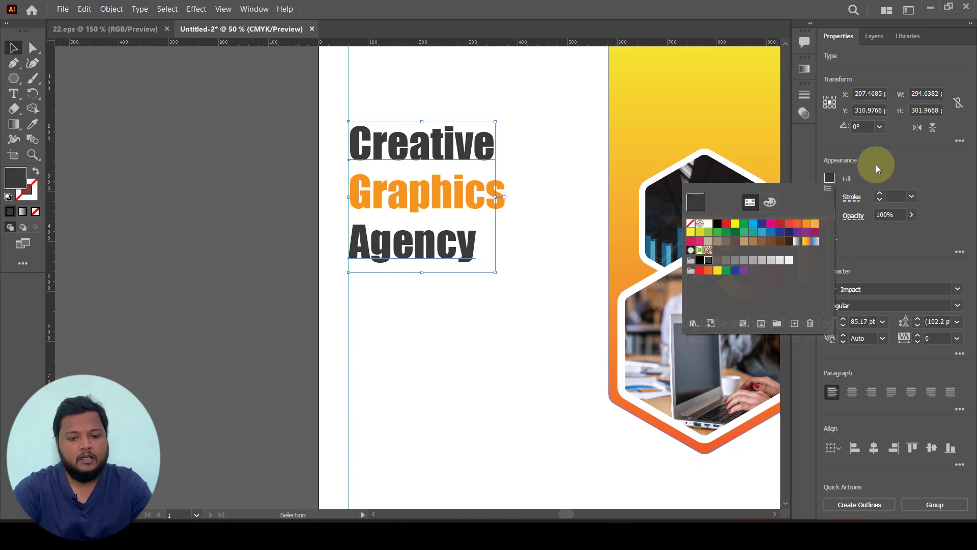
{"action": "left_click", "coordinate": [252, 242]}
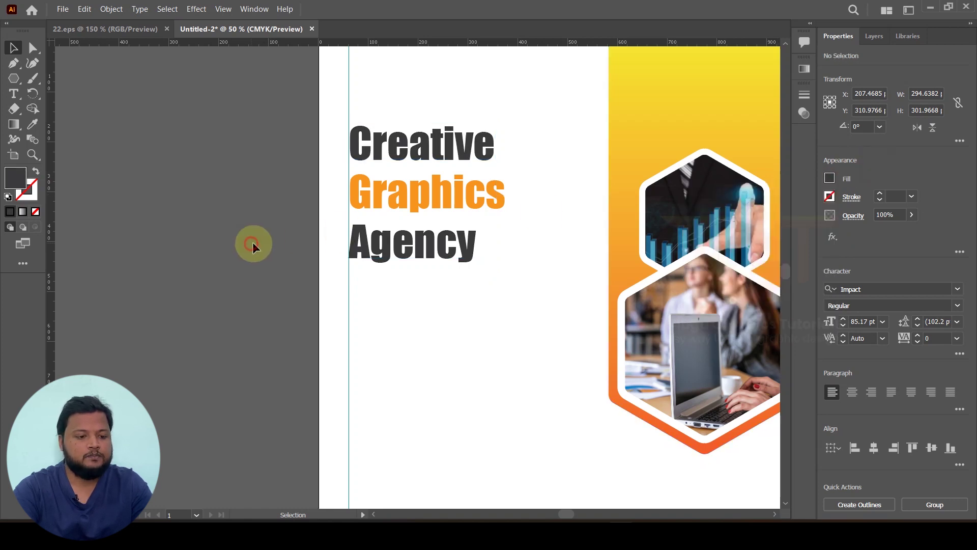
Step: Enlarge the orange 'Graphics' line to about 315 px wide
{"action": "left_click", "coordinate": [434, 192]}
{"action": "left_click_drag", "start_coordinate": [509, 222], "coordinate": [559, 240]}
{"action": "left_click", "coordinate": [143, 246]}
Step: Move 'Agency' down about 19 px beneath the enlarged 'Graphics'
{"action": "left_click_drag", "start_coordinate": [370, 258], "coordinate": [370, 268]}
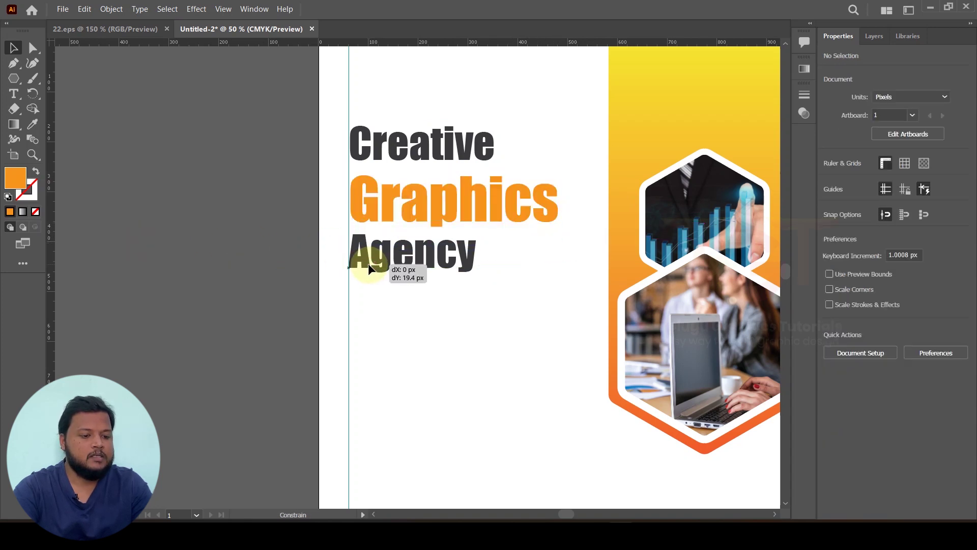
{"action": "scroll", "coordinate": [250, 244], "scroll_direction": "down", "scroll_amount": 2}
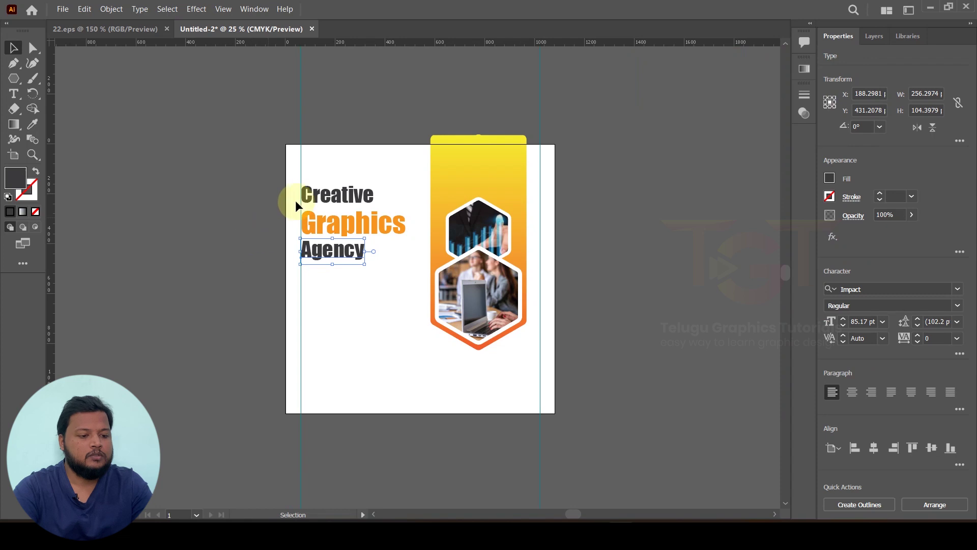
{"action": "left_click", "coordinate": [231, 252]}
{"action": "scroll", "coordinate": [295, 267], "scroll_direction": "left", "scroll_amount": 2}
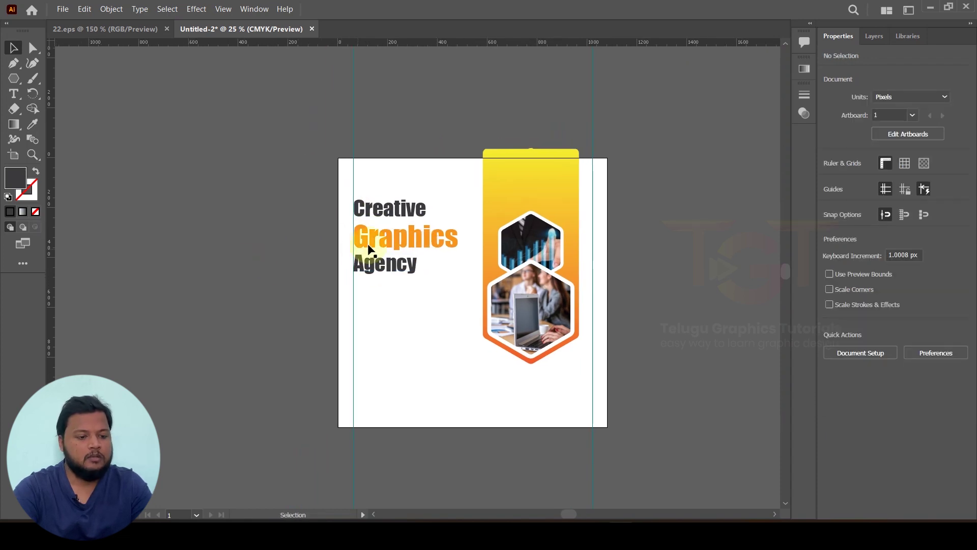
{"action": "scroll", "coordinate": [396, 248], "scroll_direction": "up", "scroll_amount": 1}
{"action": "scroll", "coordinate": [389, 262], "scroll_direction": "up", "scroll_amount": 1}
{"action": "left_click", "coordinate": [387, 272]}
{"action": "left_click", "coordinate": [240, 261]}
{"action": "scroll", "coordinate": [207, 251], "scroll_direction": "down", "scroll_amount": 3}
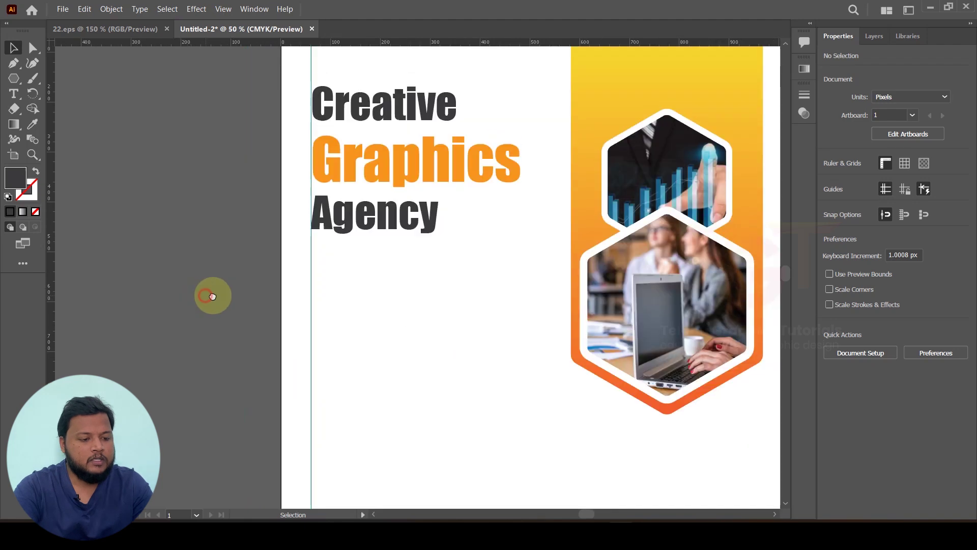
{"action": "scroll", "coordinate": [417, 168], "scroll_direction": "up", "scroll_amount": 3}
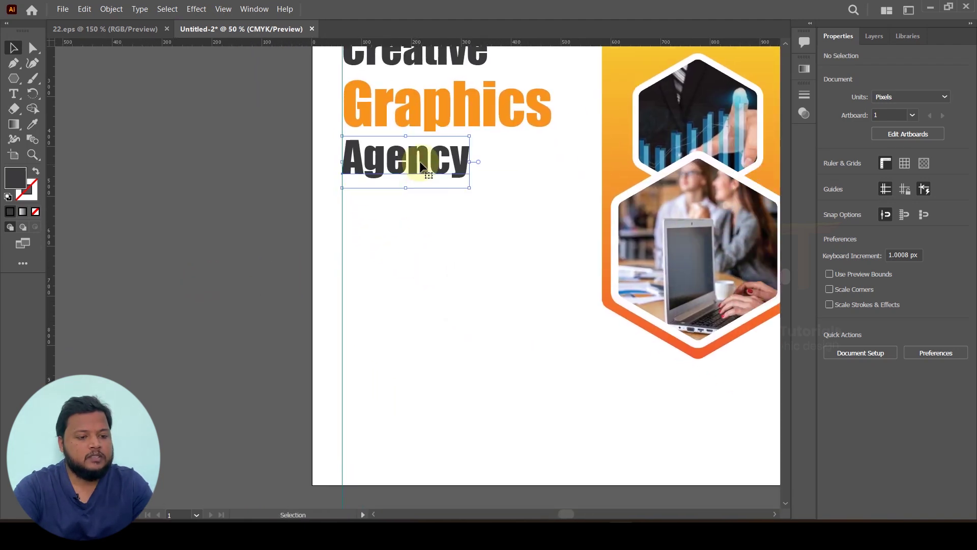
Step: Duplicate 'Agency' lower and retype it as 'We do the right / design for your business.'
{"action": "left_click", "coordinate": [420, 161]}
{"action": "left_click_drag", "start_coordinate": [421, 161], "coordinate": [426, 221]}
{"action": "double_click", "coordinate": [426, 221]}
{"action": "double_click", "coordinate": [425, 221]}
{"action": "type", "text": "We do the right"}
{"action": "key", "text": "Return"}
{"action": "type", "text": "design for your business."}
Step: Set the tagline to Century Gothic 35 pt with 45 pt leading
{"action": "key", "text": "ctrl+a"}
{"action": "left_click_drag", "start_coordinate": [844, 323], "coordinate": [844, 323]}
{"action": "left_click", "coordinate": [957, 289]}
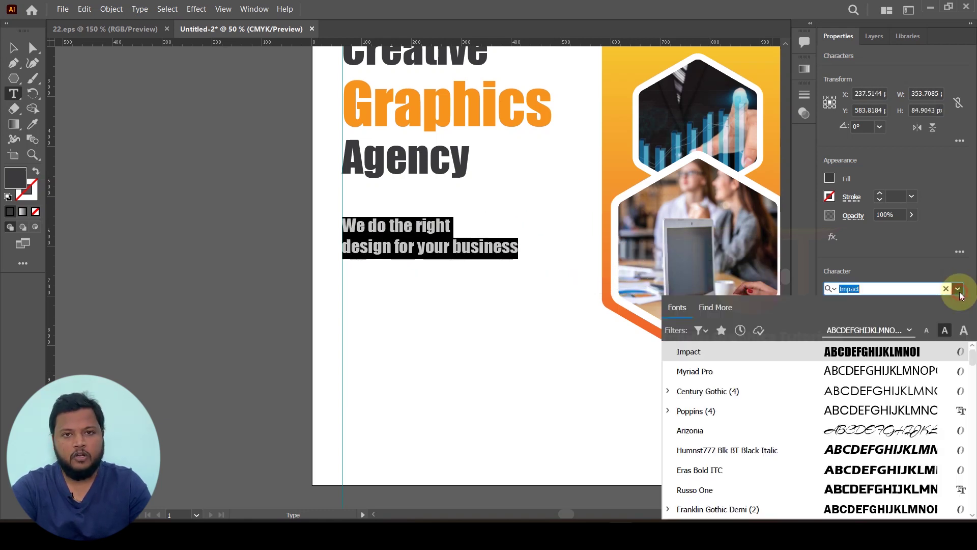
{"action": "left_click", "coordinate": [750, 390]}
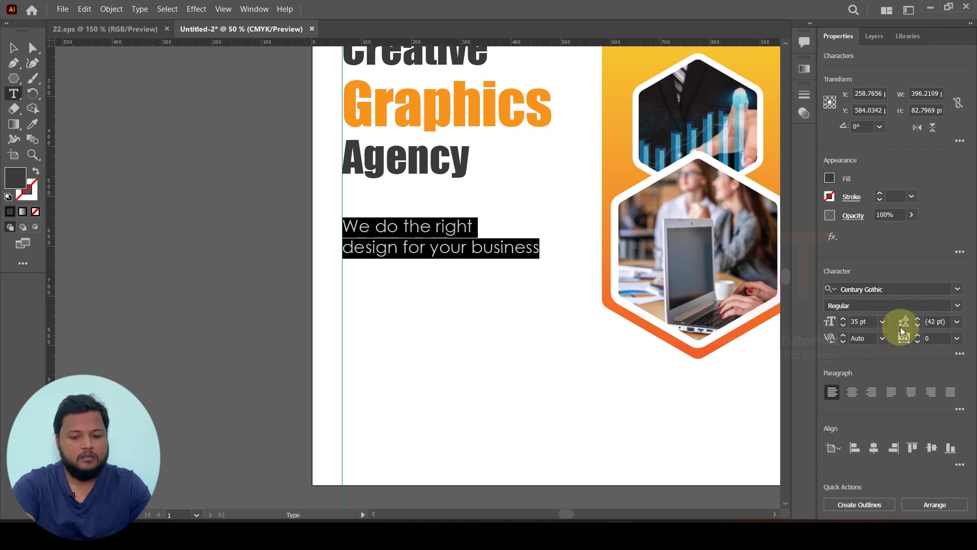
{"action": "left_click", "coordinate": [918, 319]}
{"action": "left_click", "coordinate": [918, 319]}
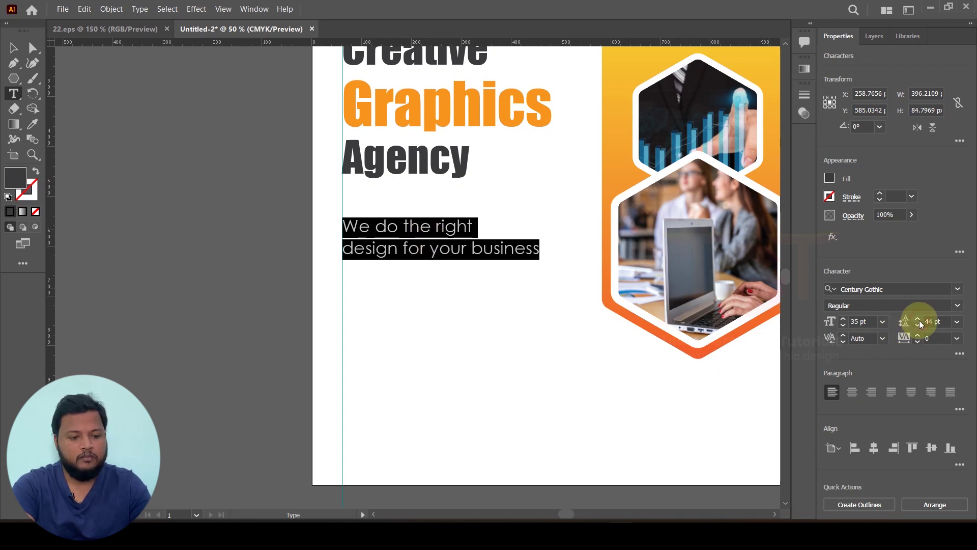
{"action": "left_click", "coordinate": [918, 319]}
Step: Move the tagline up closer to 'Agency'
{"action": "left_click", "coordinate": [14, 47]}
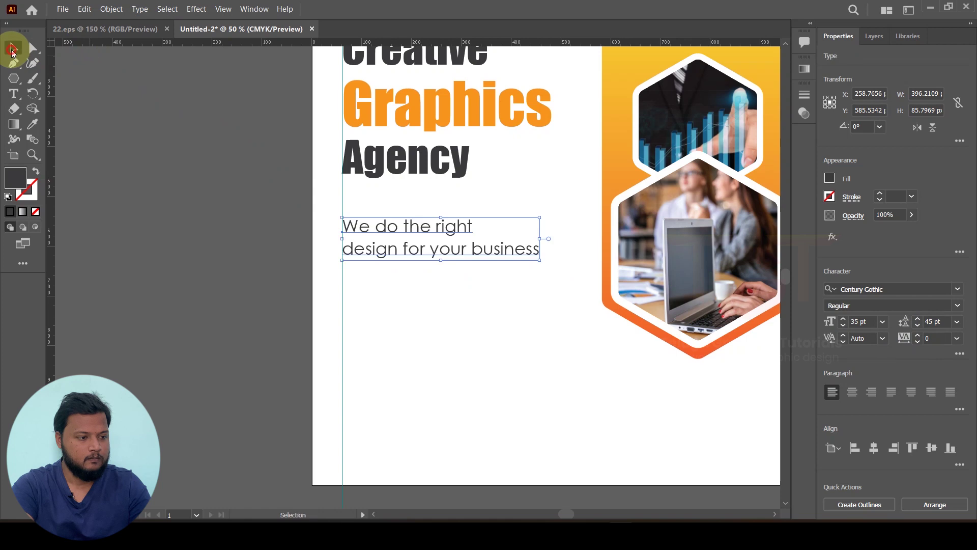
{"action": "left_click_drag", "start_coordinate": [410, 230], "coordinate": [408, 210]}
{"action": "left_click", "coordinate": [184, 222]}
Step: Duplicate the Graphics text below the tagline and retype it as 'ABOUT US'
{"action": "scroll", "coordinate": [200, 228], "scroll_direction": "down", "scroll_amount": 2}
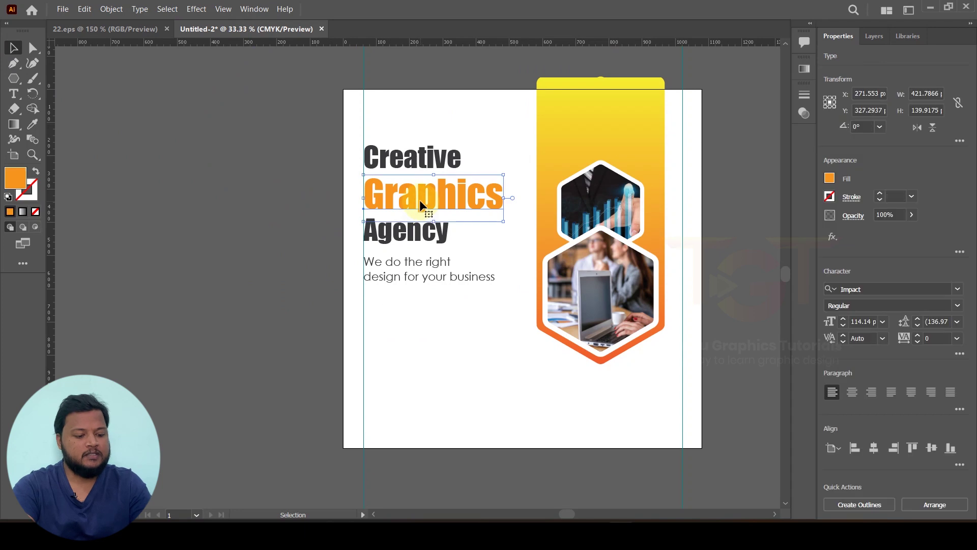
{"action": "left_click_drag", "start_coordinate": [420, 200], "coordinate": [413, 325]}
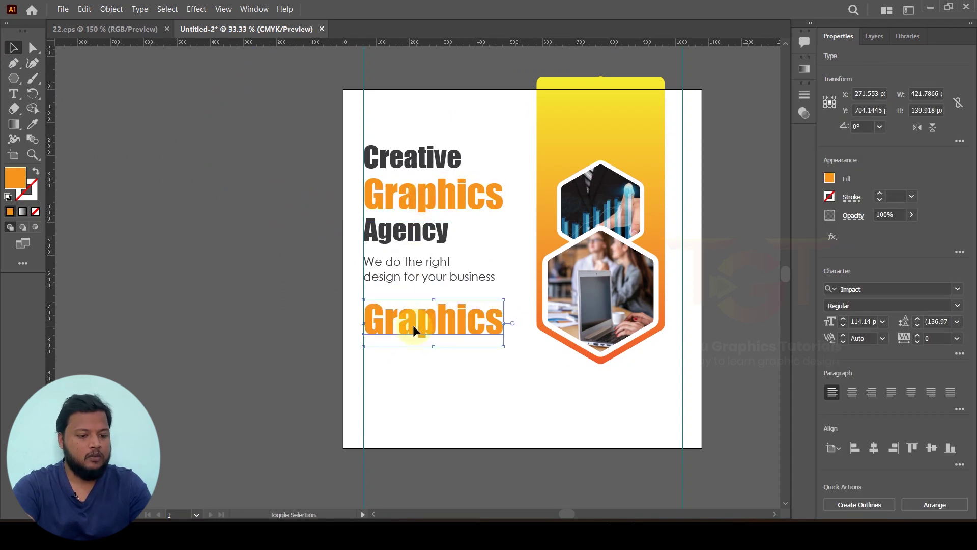
{"action": "double_click", "coordinate": [413, 325]}
{"action": "double_click", "coordinate": [413, 323]}
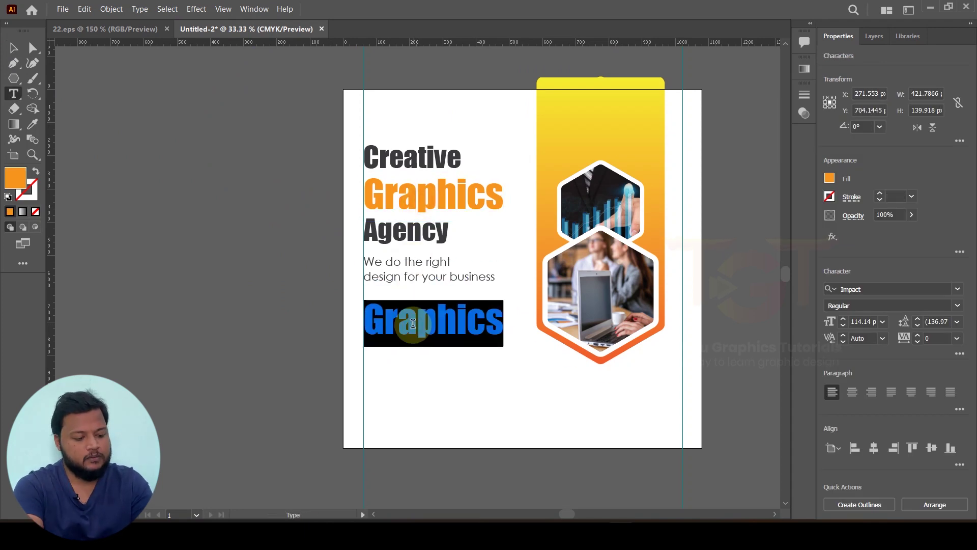
{"action": "type", "text": "A"}
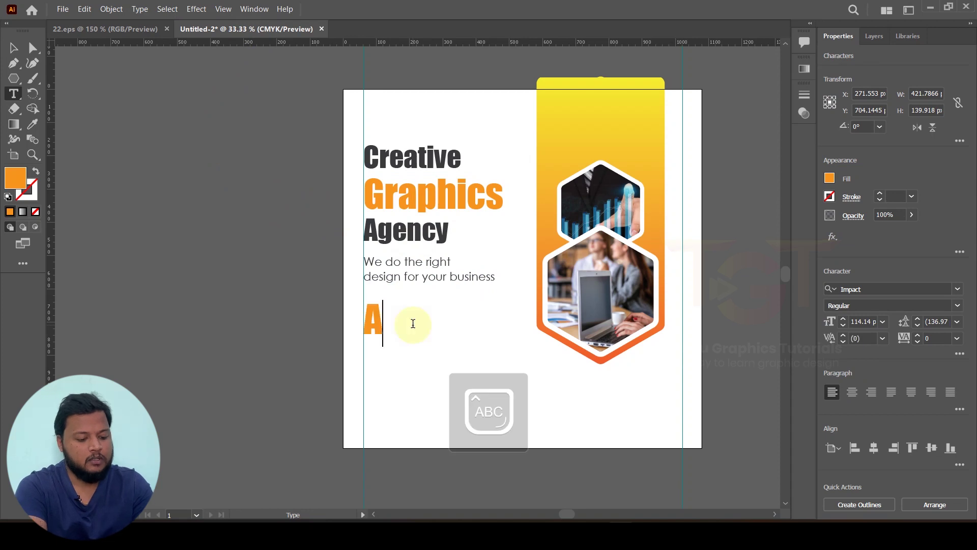
{"action": "type", "text": "BOUT US"}
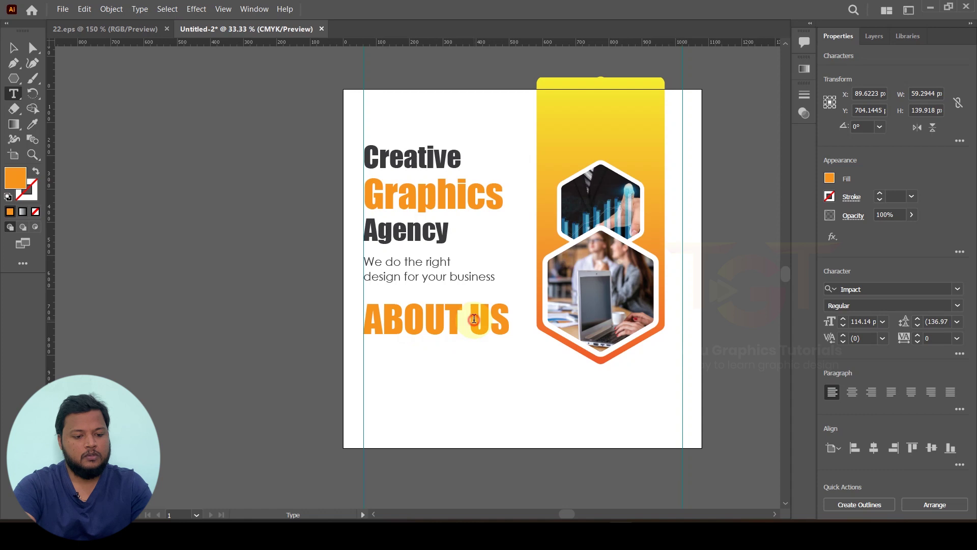
Step: Colour 'US' dark grey and set the ABOUT US heading to 40 pt
{"action": "left_click_drag", "start_coordinate": [500, 319], "coordinate": [524, 322]}
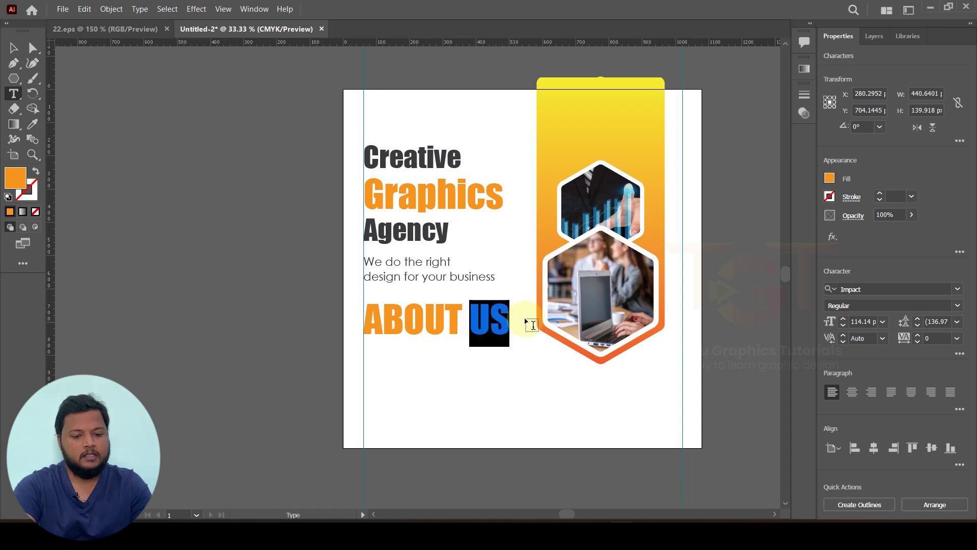
{"action": "left_click", "coordinate": [830, 177]}
{"action": "left_click", "coordinate": [708, 261]}
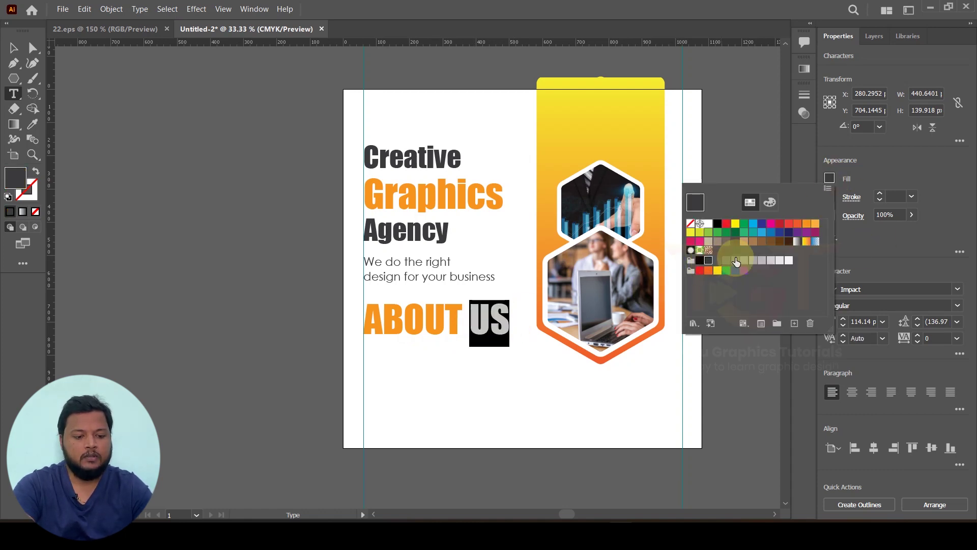
{"action": "triple_click", "coordinate": [434, 329]}
{"action": "left_click_drag", "start_coordinate": [843, 326], "coordinate": [842, 325]}
{"action": "left_click", "coordinate": [14, 51]}
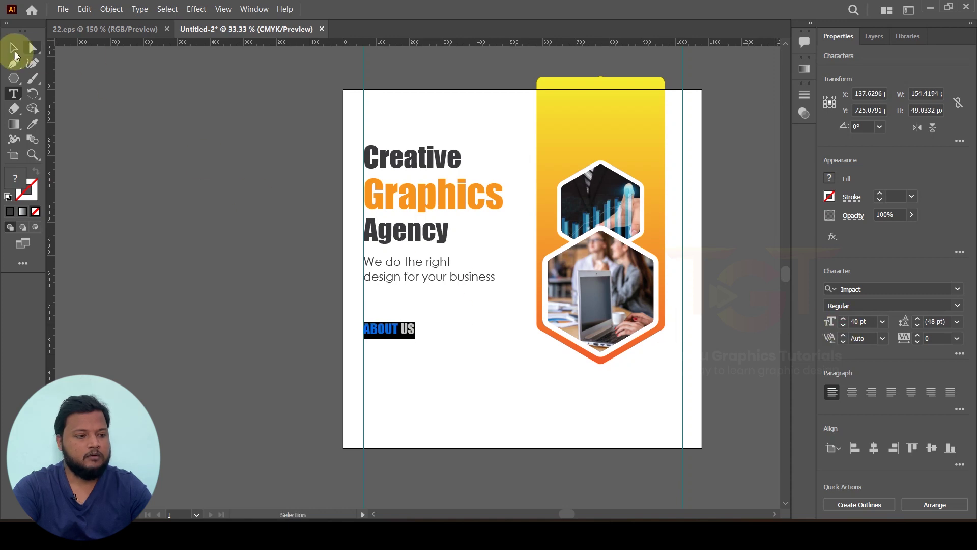
{"action": "left_click", "coordinate": [197, 229]}
{"action": "scroll", "coordinate": [384, 319], "scroll_direction": "up", "scroll_amount": 2}
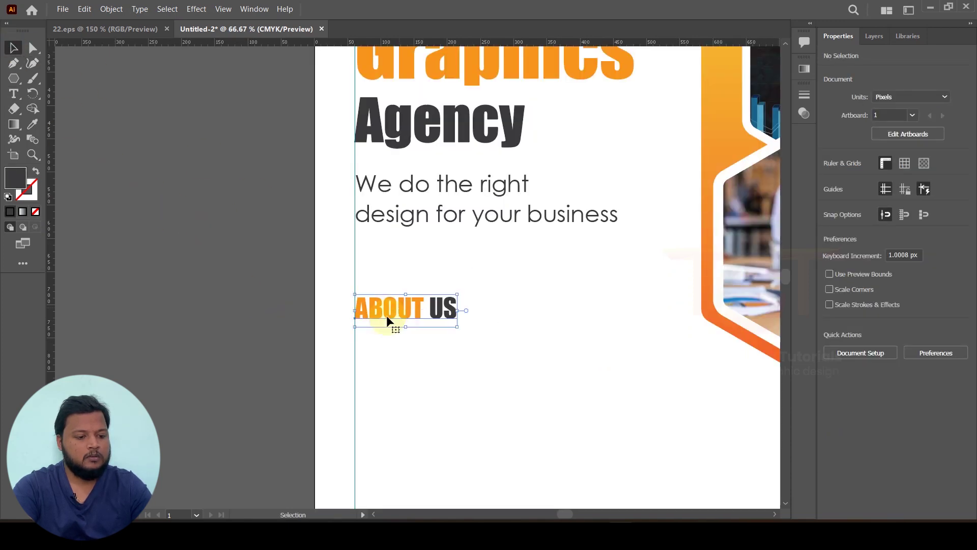
Step: Draw a horizontal line under the ABOUT US heading with the Line Segment tool
{"action": "left_click", "coordinate": [387, 318]}
{"action": "scroll", "coordinate": [356, 295], "scroll_direction": "down", "scroll_amount": 2}
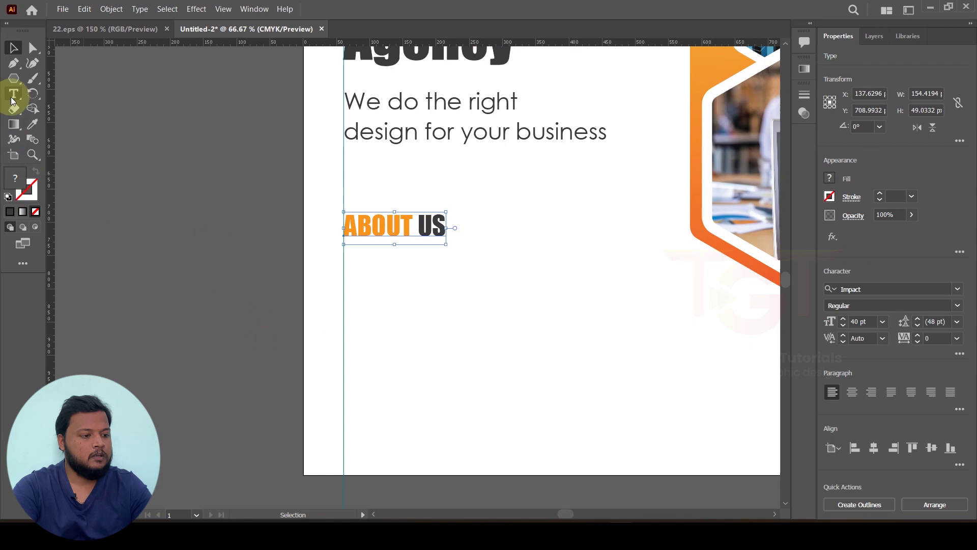
{"action": "left_click_drag", "start_coordinate": [13, 84], "coordinate": [94, 138]}
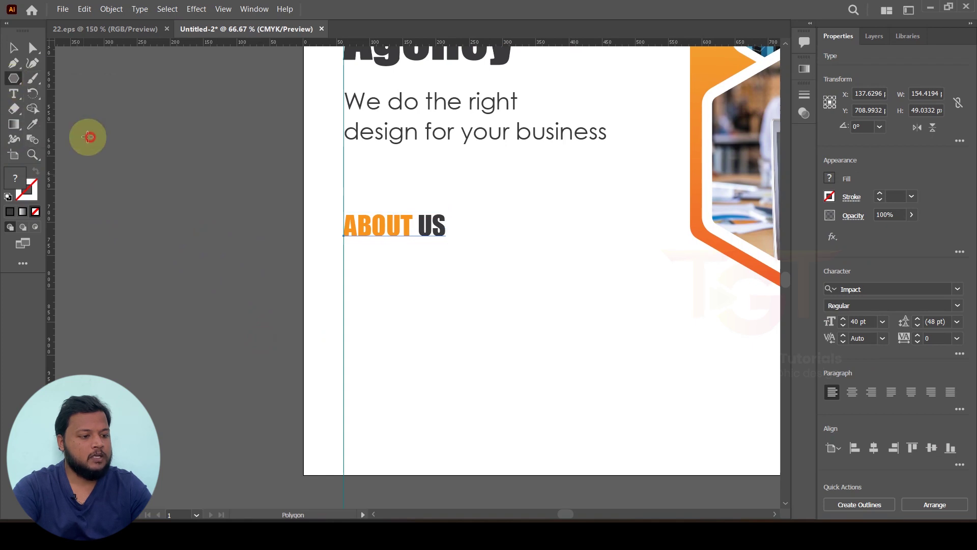
{"action": "scroll", "coordinate": [342, 249], "scroll_direction": "up", "scroll_amount": 5}
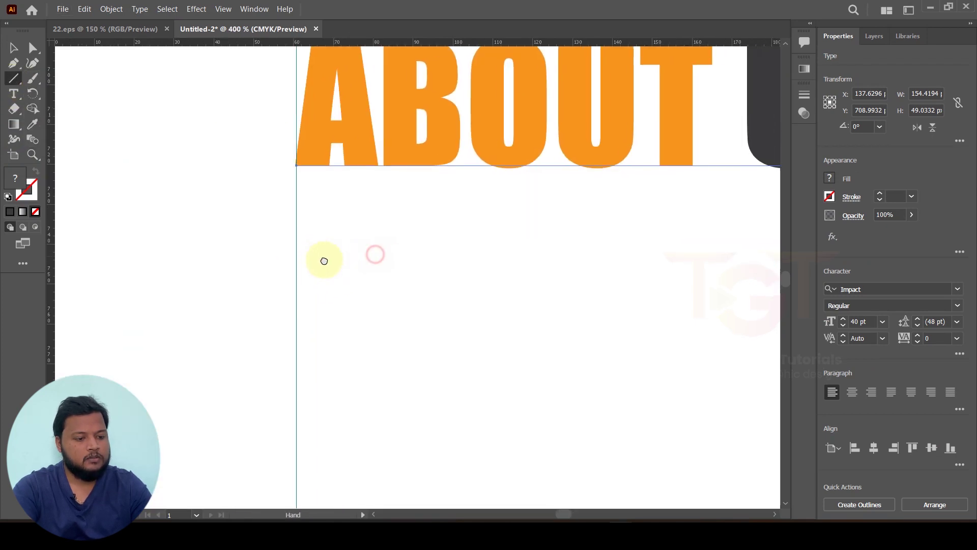
{"action": "left_click_drag", "start_coordinate": [288, 247], "coordinate": [752, 246]}
Step: Give the underline a black 5 pt stroke
{"action": "scroll", "coordinate": [738, 255], "scroll_direction": "down", "scroll_amount": 3}
{"action": "scroll", "coordinate": [728, 254], "scroll_direction": "right", "scroll_amount": 2}
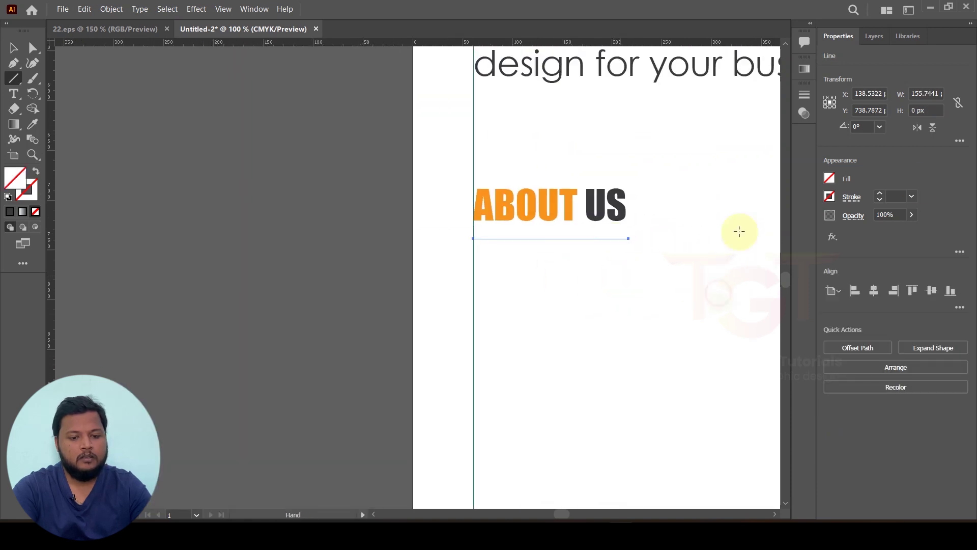
{"action": "left_click", "coordinate": [881, 195]}
{"action": "left_click", "coordinate": [881, 195]}
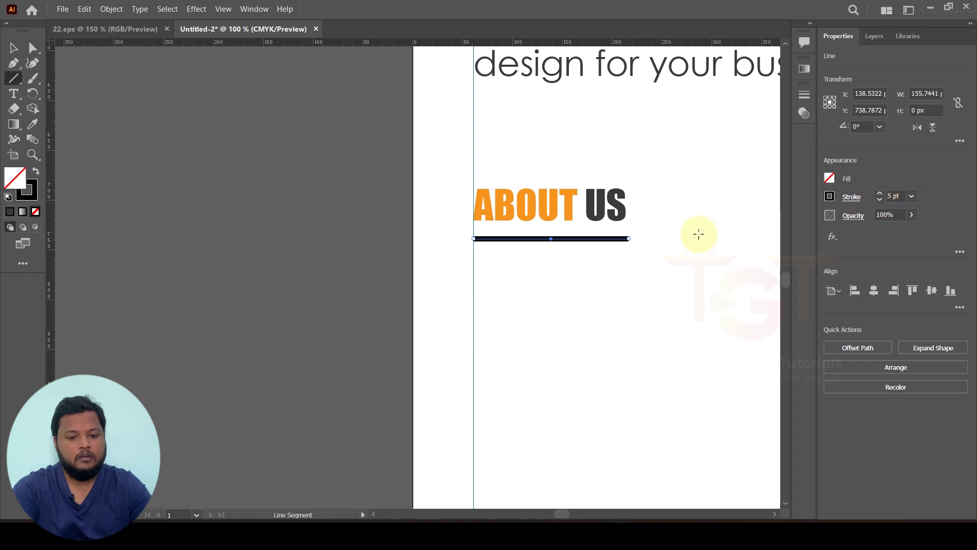
Step: Deselect the underline and zoom out to 33% to view the whole poster
{"action": "scroll", "coordinate": [719, 231], "scroll_direction": "down", "scroll_amount": 3}
{"action": "left_click", "coordinate": [13, 48]}
{"action": "left_click", "coordinate": [172, 166]}
{"action": "left_click_drag", "start_coordinate": [196, 194], "coordinate": [319, 330]}
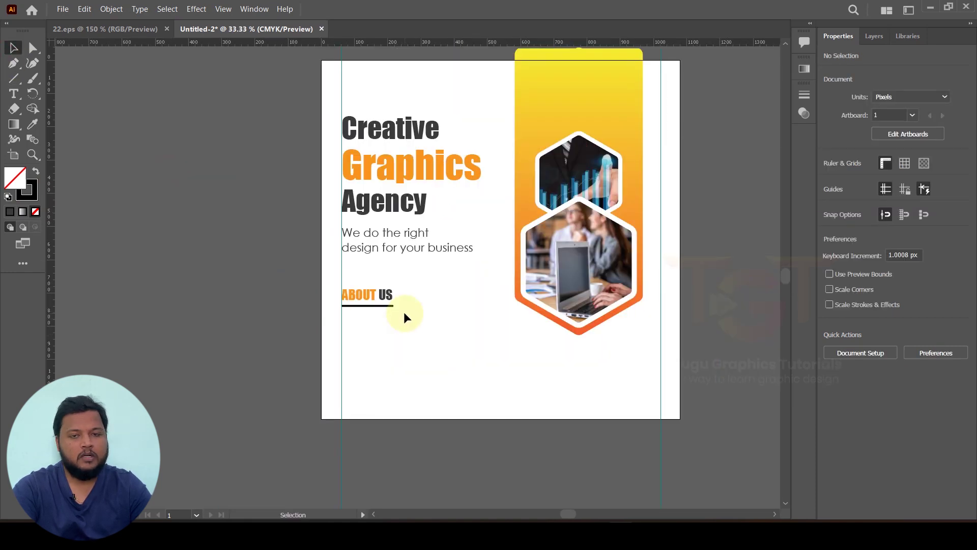
Step: Copy the opening sentences of 'What is Lorem Ipsum?' from lipsum.com, then return to Illustrator
{"action": "left_click", "coordinate": [574, 520]}
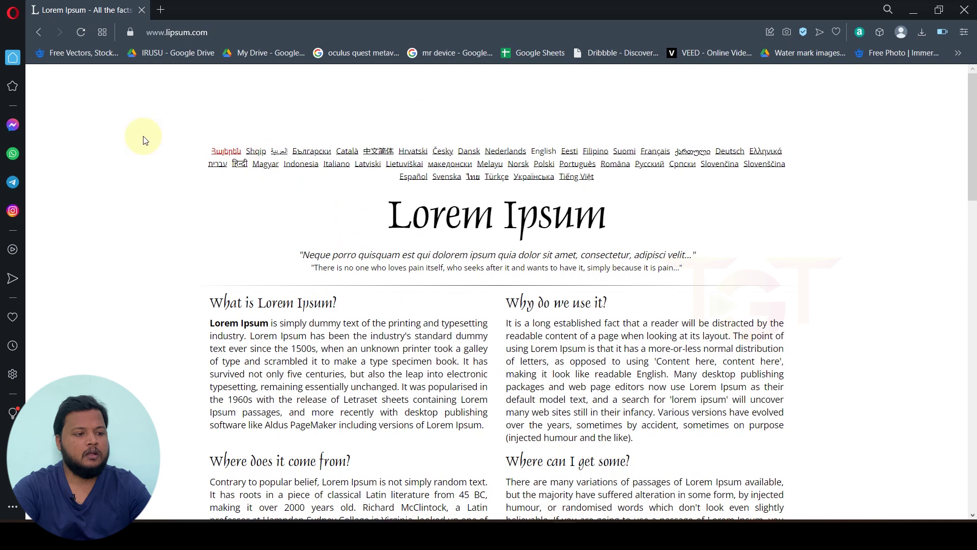
{"action": "left_click", "coordinate": [236, 34]}
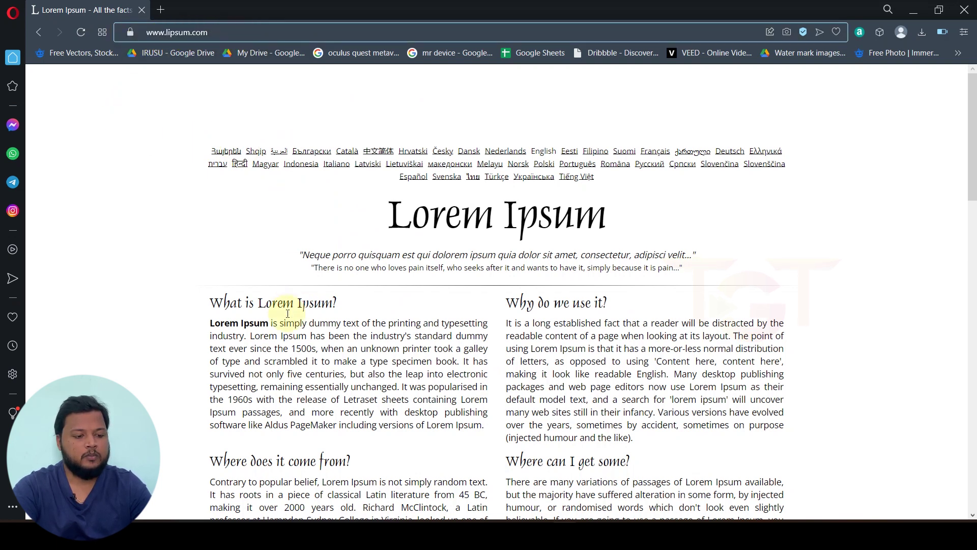
{"action": "left_click_drag", "start_coordinate": [209, 326], "coordinate": [370, 362]}
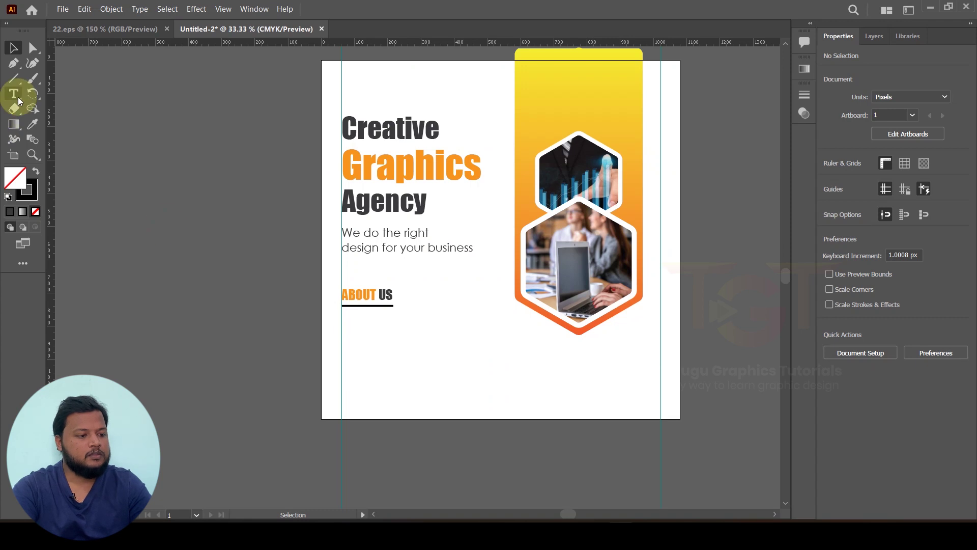
{"action": "left_click", "coordinate": [13, 93]}
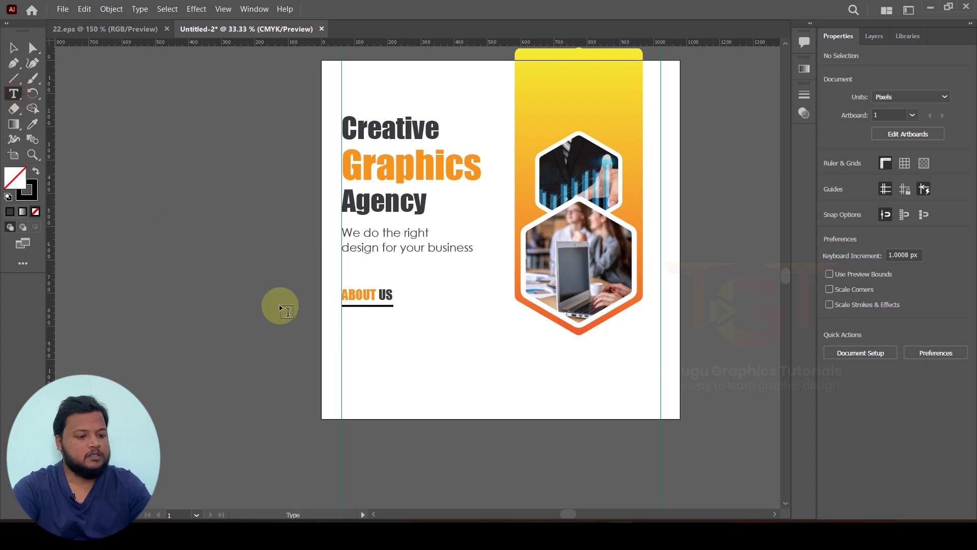
Step: Paste the Lorem Ipsum passage into a text area under ABOUT US at 20 pt
{"action": "left_click_drag", "start_coordinate": [351, 324], "coordinate": [532, 376]}
{"action": "key", "text": "ctrl+v"}
{"action": "key", "text": "ctrl+a"}
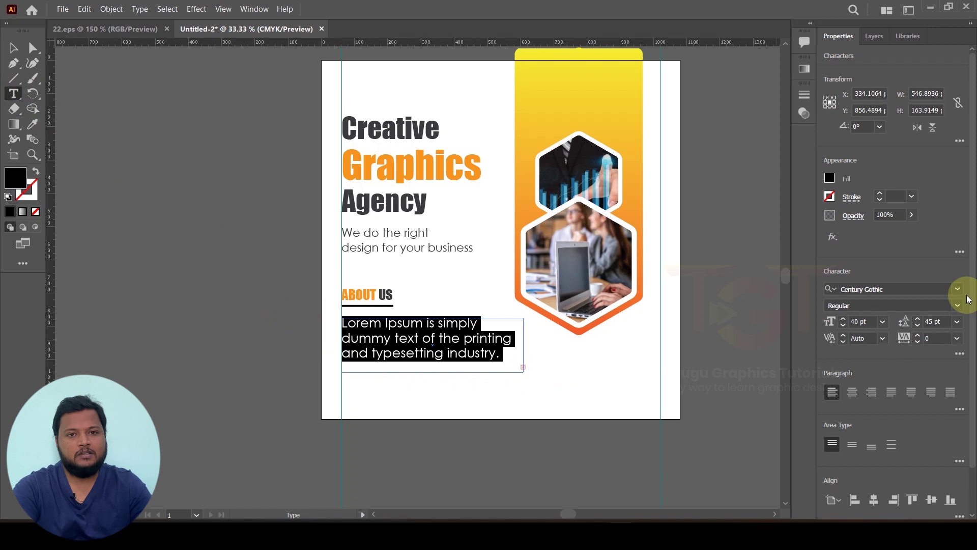
{"action": "left_click", "coordinate": [844, 326]}
{"action": "left_click", "coordinate": [843, 327]}
{"action": "left_click", "coordinate": [843, 326]}
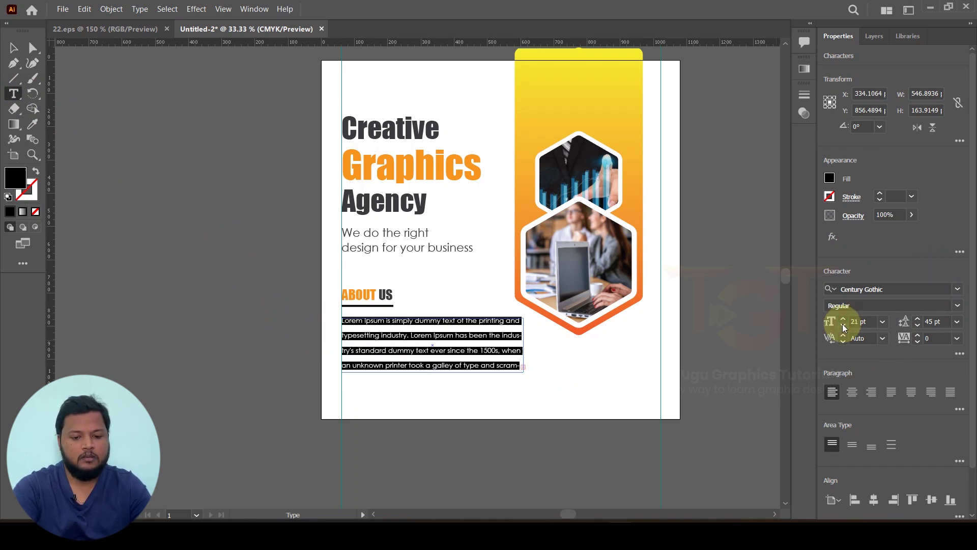
{"action": "left_click", "coordinate": [843, 327]}
{"action": "left_click", "coordinate": [843, 326]}
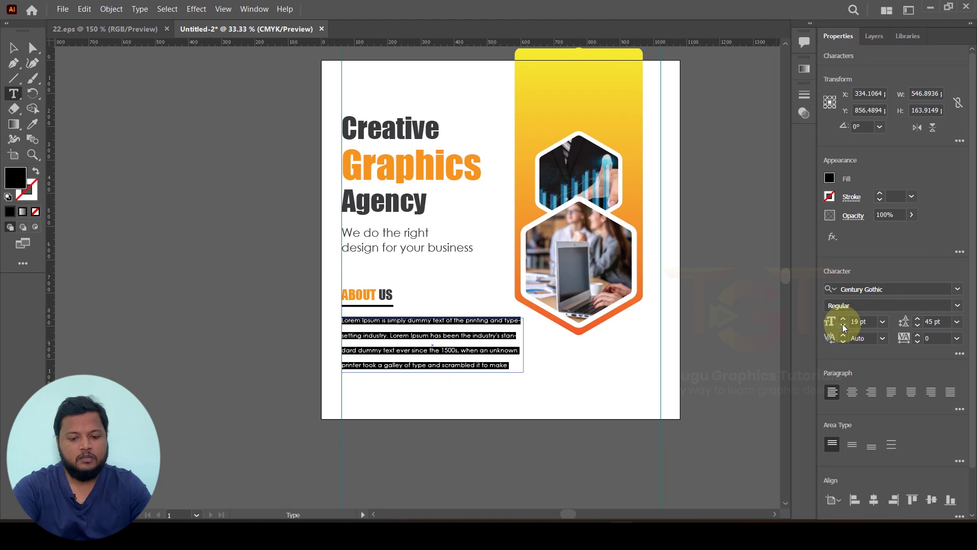
{"action": "left_click", "coordinate": [844, 319]}
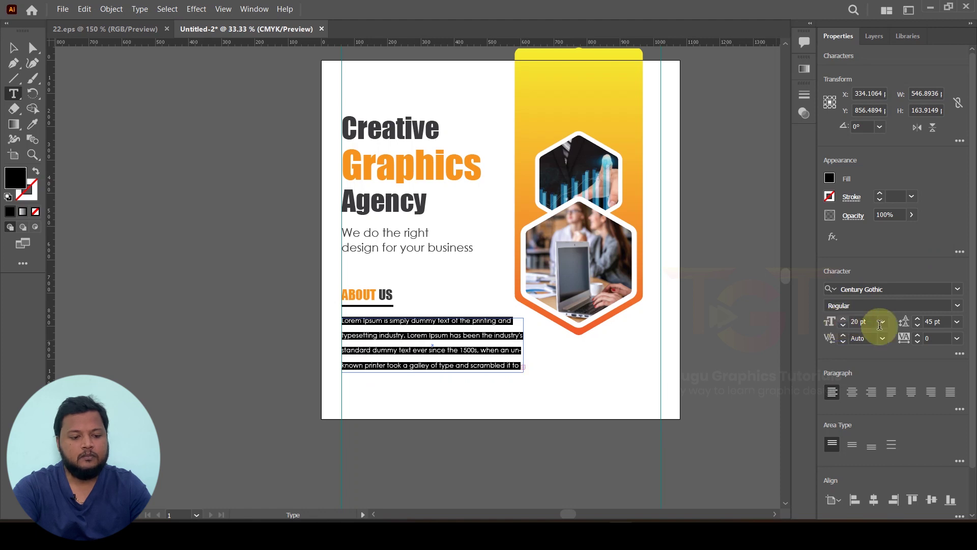
Step: Tighten the paragraph's leading to 32 pt and justify it with the last line left-aligned
{"action": "left_click", "coordinate": [917, 327]}
{"action": "left_click", "coordinate": [917, 327]}
{"action": "left_click", "coordinate": [917, 326]}
{"action": "left_click", "coordinate": [917, 327]}
{"action": "left_click", "coordinate": [917, 327]}
{"action": "left_click", "coordinate": [917, 327]}
{"action": "left_click", "coordinate": [917, 327]}
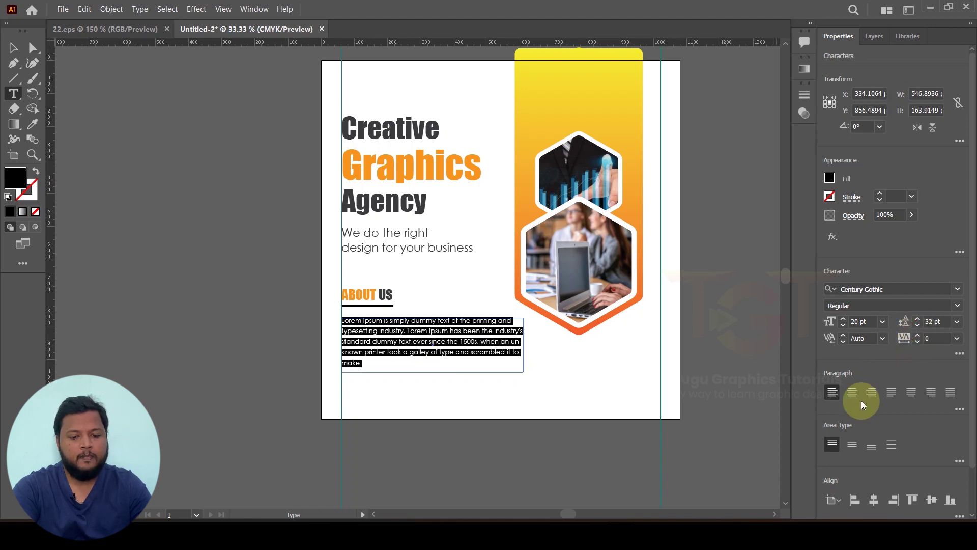
{"action": "left_click", "coordinate": [892, 393]}
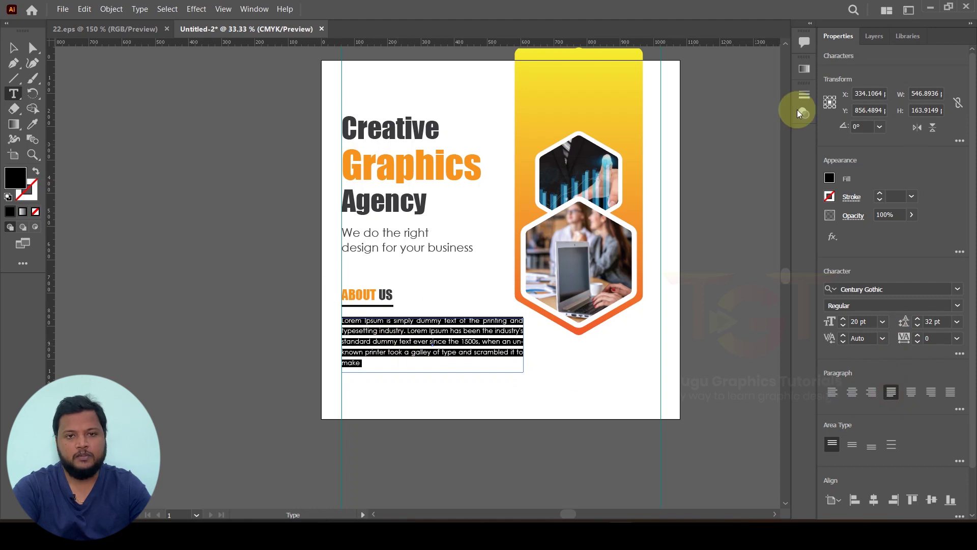
{"action": "left_click", "coordinate": [14, 47]}
{"action": "left_click", "coordinate": [117, 152]}
Step: Nudge the 'We do the right' tagline slightly downward
{"action": "scroll", "coordinate": [375, 354], "scroll_direction": "up", "scroll_amount": 1}
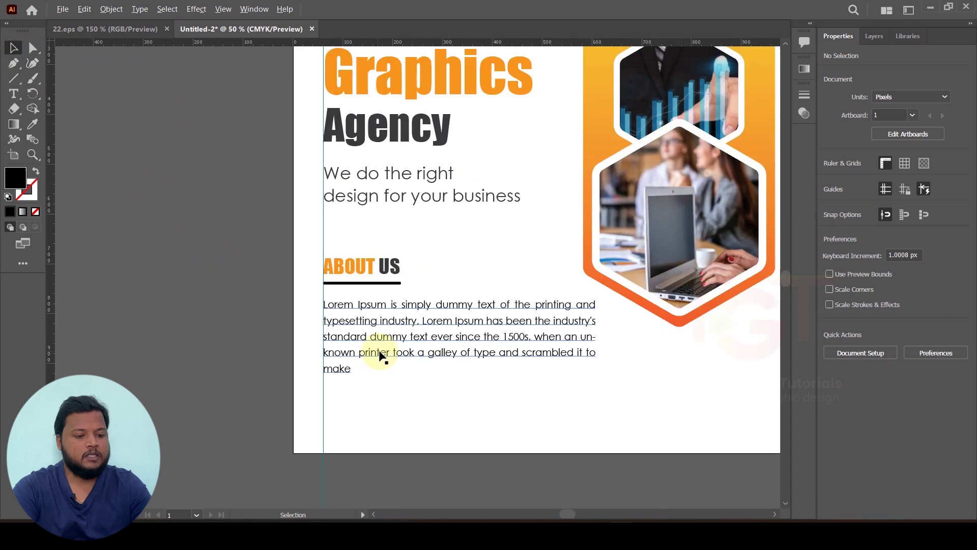
{"action": "scroll", "coordinate": [453, 362], "scroll_direction": "up", "scroll_amount": 1}
{"action": "scroll", "coordinate": [448, 356], "scroll_direction": "down", "scroll_amount": 1}
{"action": "left_click_drag", "start_coordinate": [390, 253], "coordinate": [390, 264]}
{"action": "left_click", "coordinate": [354, 139]}
{"action": "scroll", "coordinate": [353, 138], "scroll_direction": "up", "scroll_amount": 1}
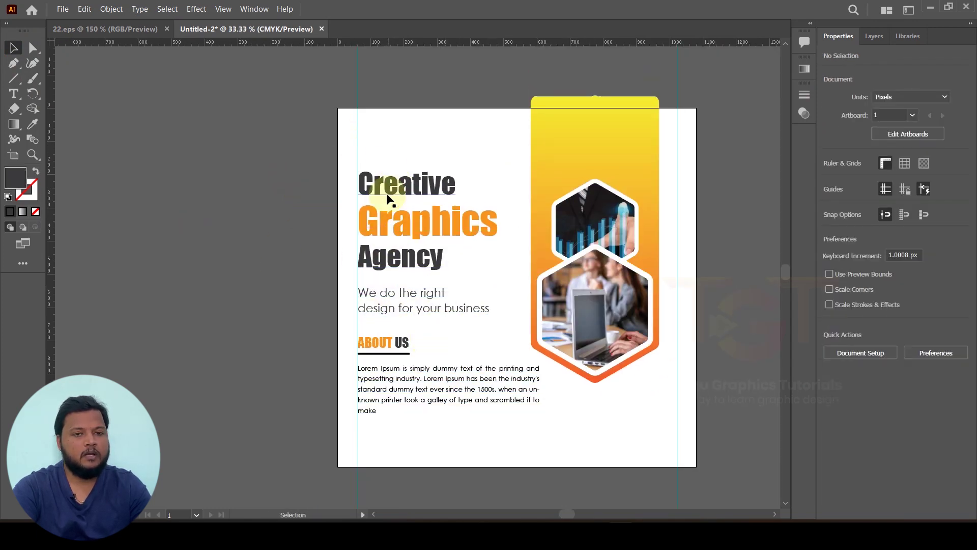
Step: Copy the orange Graphics text above 'Creative', retype it as 'LOGO HERE' and set 65 pt
{"action": "left_click_drag", "start_coordinate": [400, 222], "coordinate": [400, 141]}
{"action": "double_click", "coordinate": [400, 141]}
{"action": "type", "text": "LOGO HERE"}
{"action": "key", "text": "ctrl+a"}
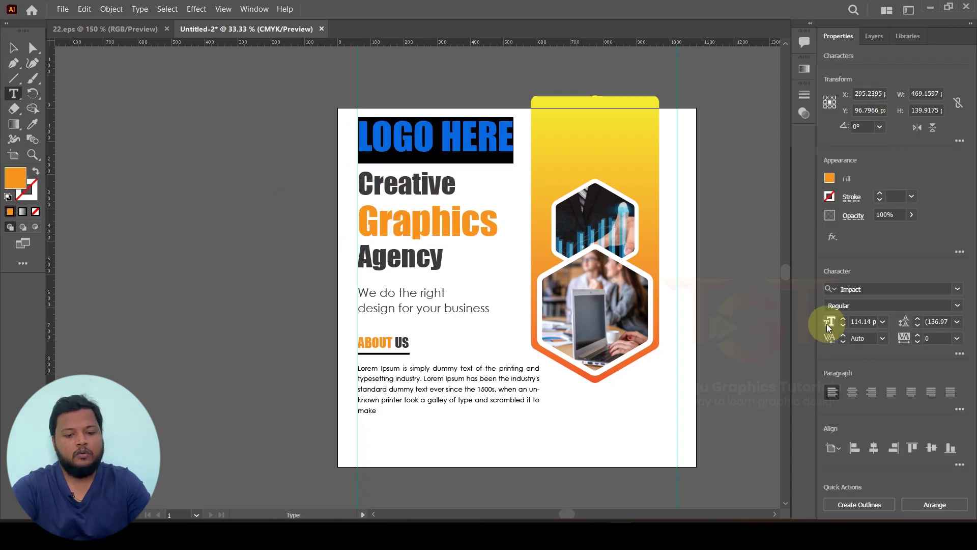
{"action": "left_click_drag", "start_coordinate": [846, 328], "coordinate": [847, 329]}
{"action": "key", "text": "ctrl+shift+a"}
Step: Zoom in to check the logo text, then zoom back out to the whole poster
{"action": "key", "text": "ctrl+plus"}
{"action": "key", "text": "ctrl+minus"}
{"action": "key", "text": "v"}
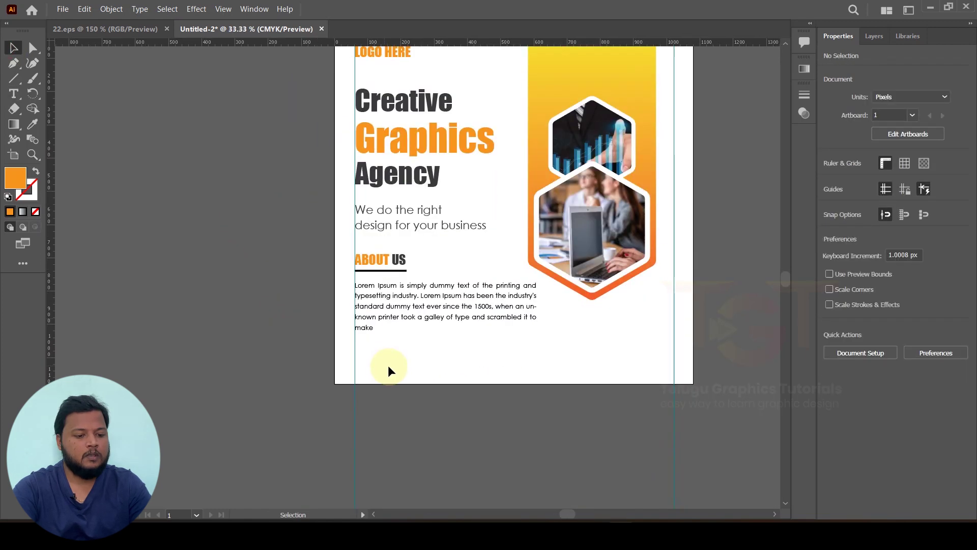
{"action": "left_click_drag", "start_coordinate": [537, 371], "coordinate": [535, 403]}
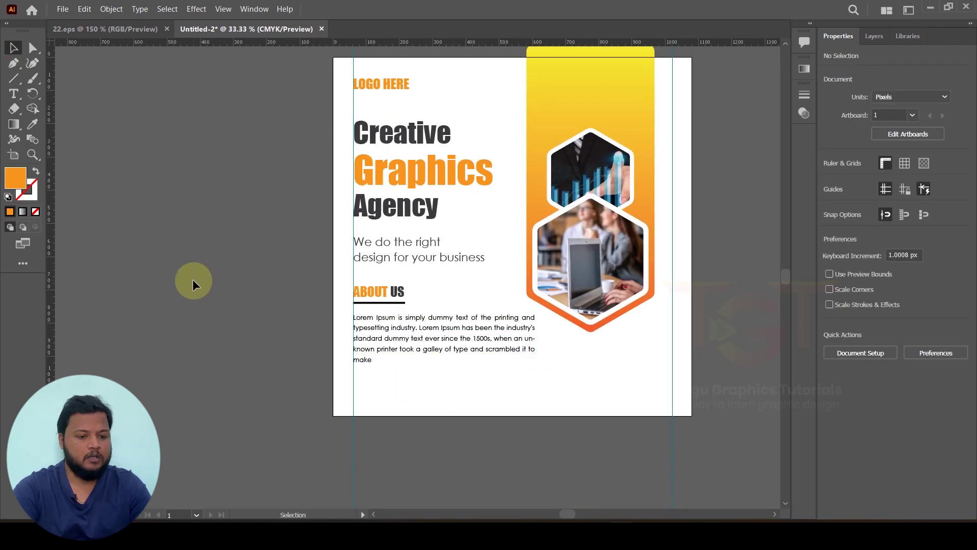
{"action": "left_click_drag", "start_coordinate": [14, 78], "coordinate": [64, 84]}
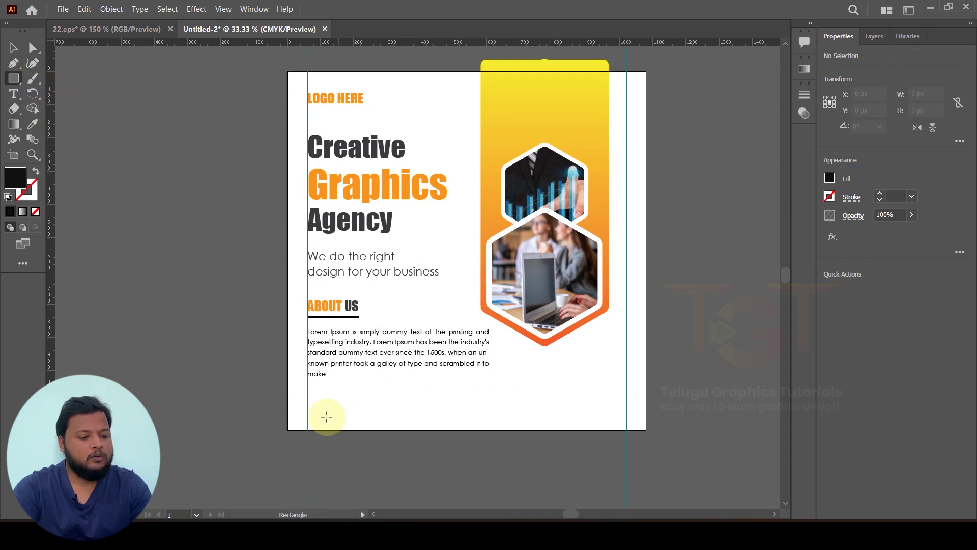
Step: Draw a wide rectangle near the bottom left and round it into a widened pill
{"action": "left_click_drag", "start_coordinate": [300, 399], "coordinate": [415, 402]}
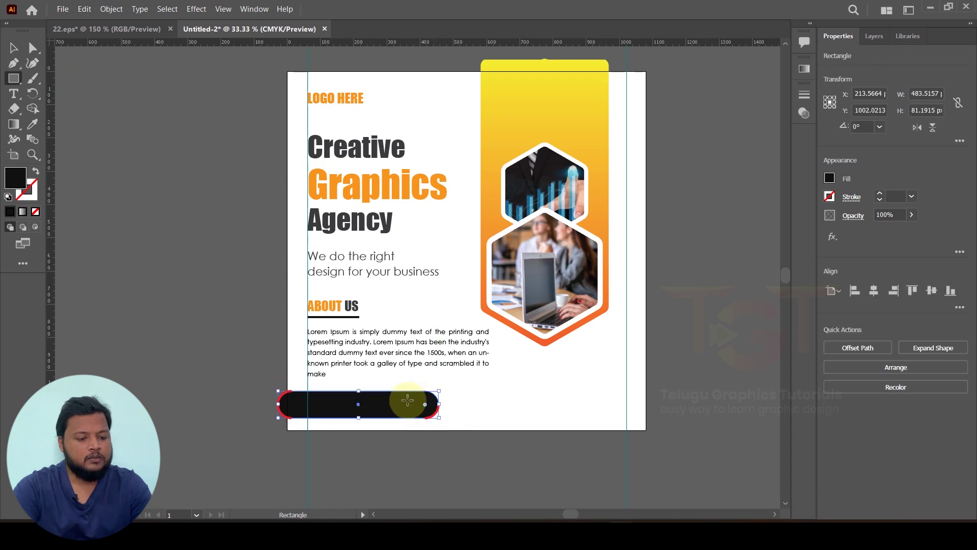
{"action": "left_click", "coordinate": [18, 50]}
{"action": "scroll", "coordinate": [198, 314], "scroll_direction": "up", "scroll_amount": 2}
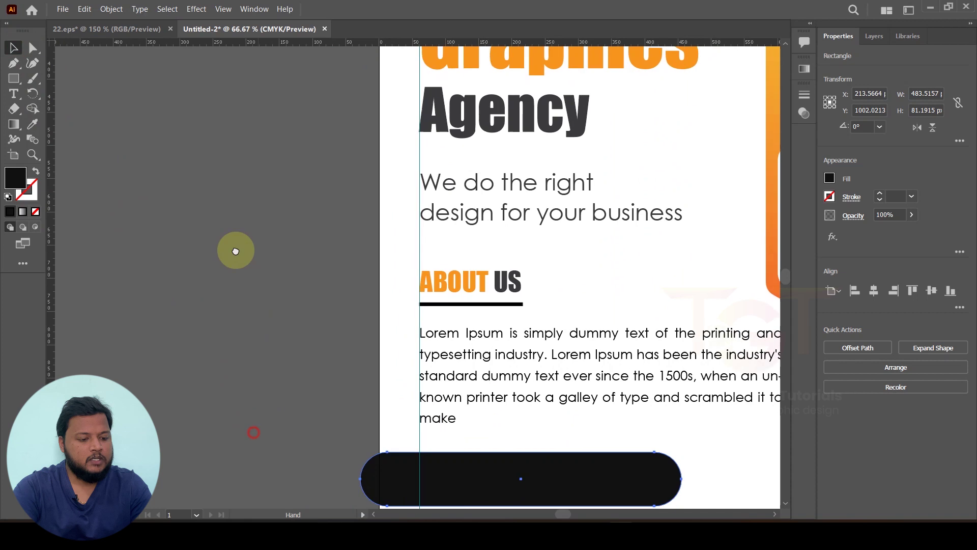
{"action": "scroll", "coordinate": [233, 249], "scroll_direction": "down", "scroll_amount": 3}
{"action": "left_click_drag", "start_coordinate": [337, 285], "coordinate": [322, 283]}
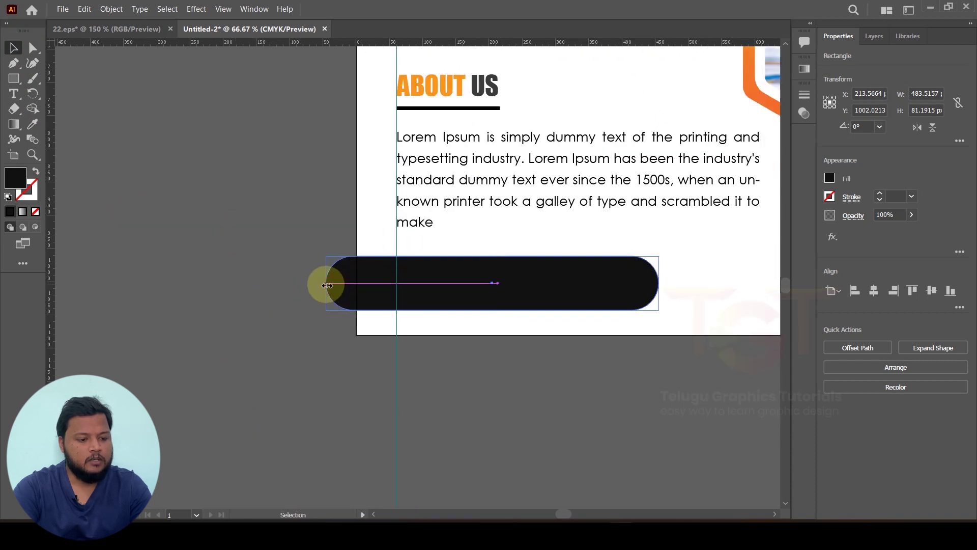
{"action": "scroll", "coordinate": [312, 284], "scroll_direction": "down", "scroll_amount": 1}
{"action": "left_click_drag", "start_coordinate": [482, 362], "coordinate": [457, 407]}
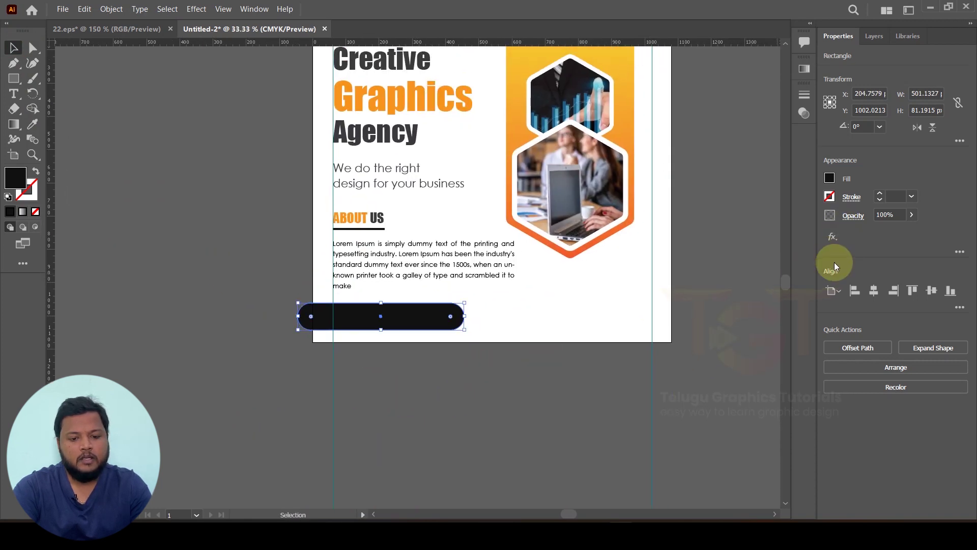
Step: Fill the pill with light gray (K=20)
{"action": "left_click", "coordinate": [829, 178]}
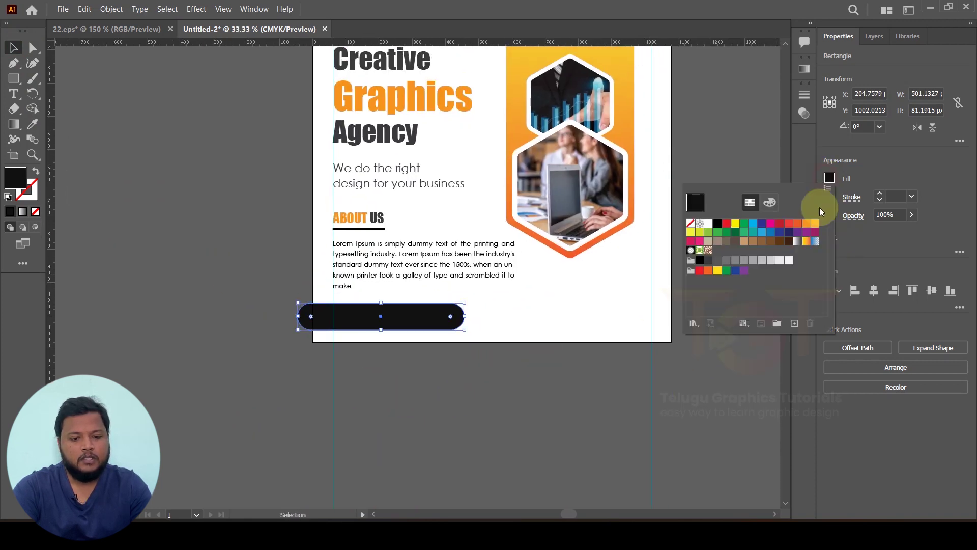
{"action": "left_click", "coordinate": [772, 262]}
{"action": "left_click", "coordinate": [755, 261]}
{"action": "left_click", "coordinate": [770, 262]}
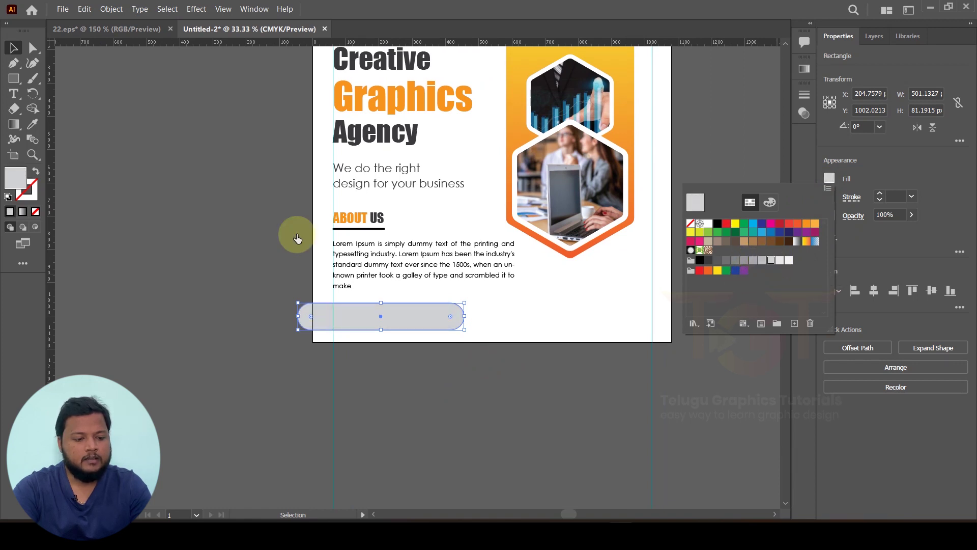
{"action": "left_click", "coordinate": [81, 121]}
{"action": "left_click", "coordinate": [131, 206]}
Step: Duplicate the pill straight across to the right
{"action": "left_click_drag", "start_coordinate": [173, 316], "coordinate": [166, 317]}
{"action": "left_click_drag", "start_coordinate": [372, 318], "coordinate": [596, 325]}
{"action": "left_click", "coordinate": [255, 337]}
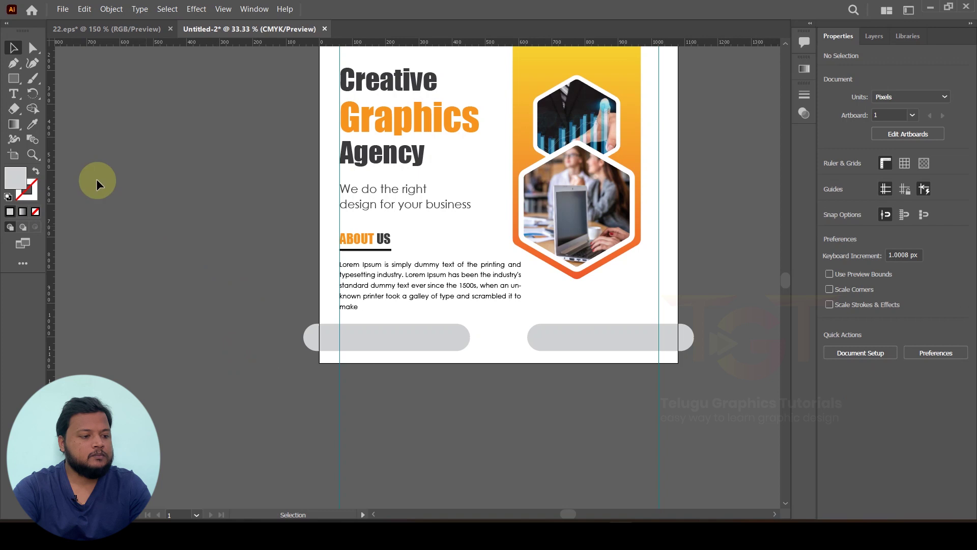
{"action": "left_click", "coordinate": [13, 94]}
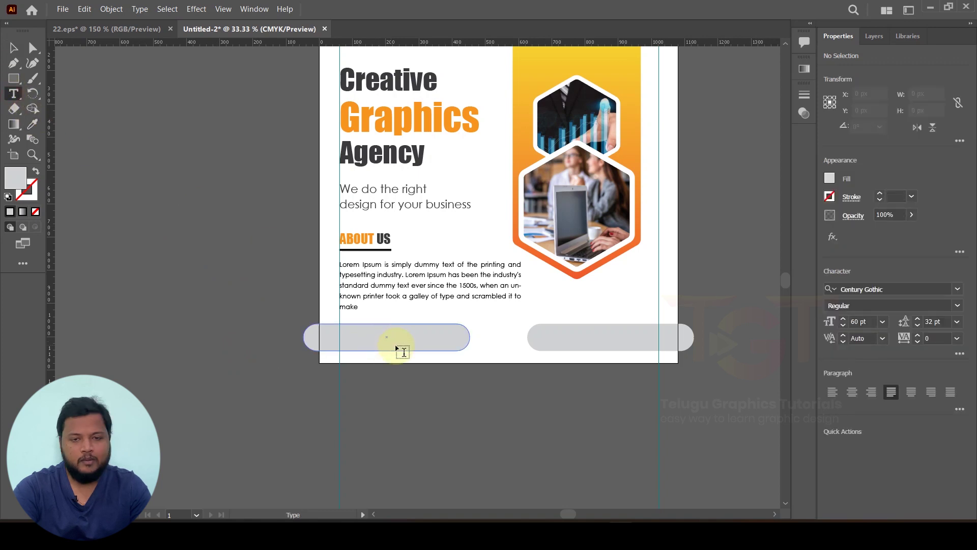
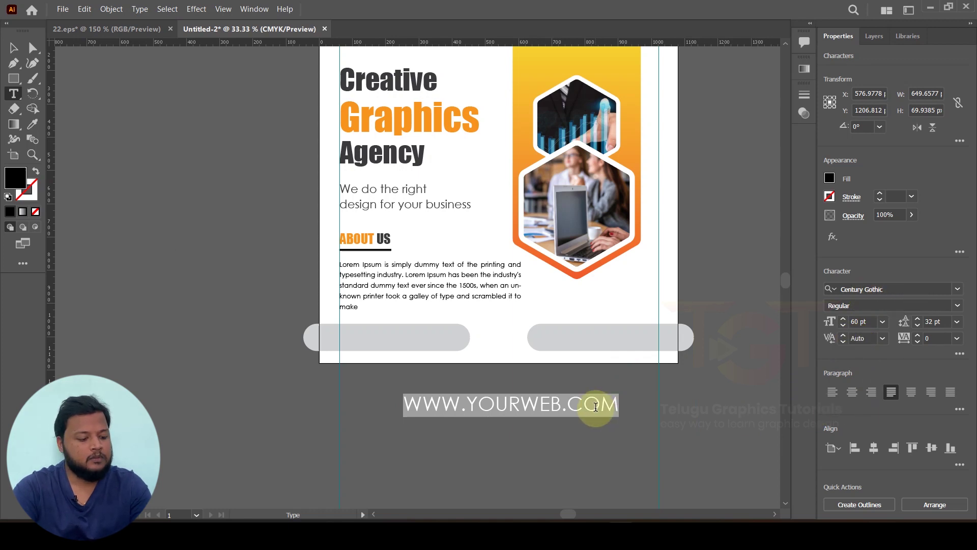
{"action": "type", "text": "WWW.you"}
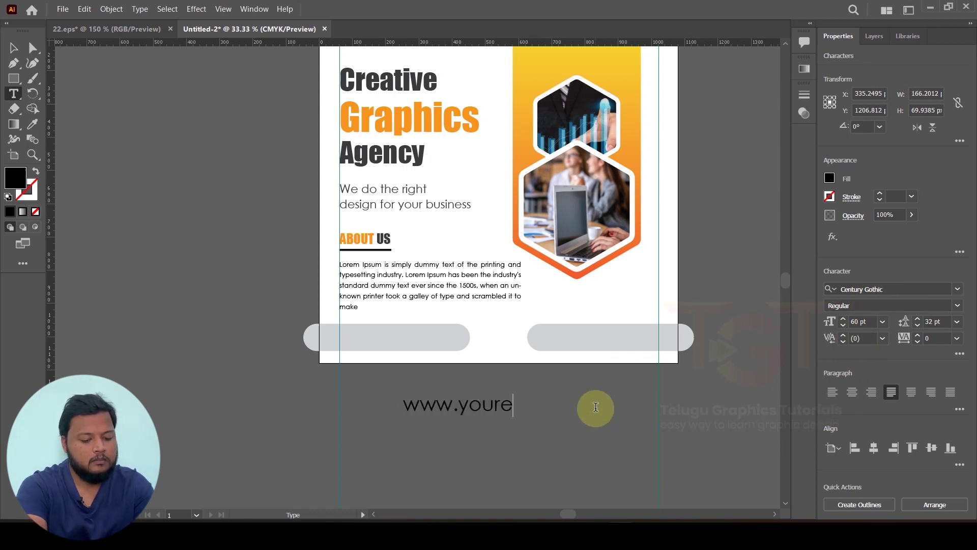
{"action": "type", "text": "rweb.com"}
{"action": "key", "text": "ctrl+a"}
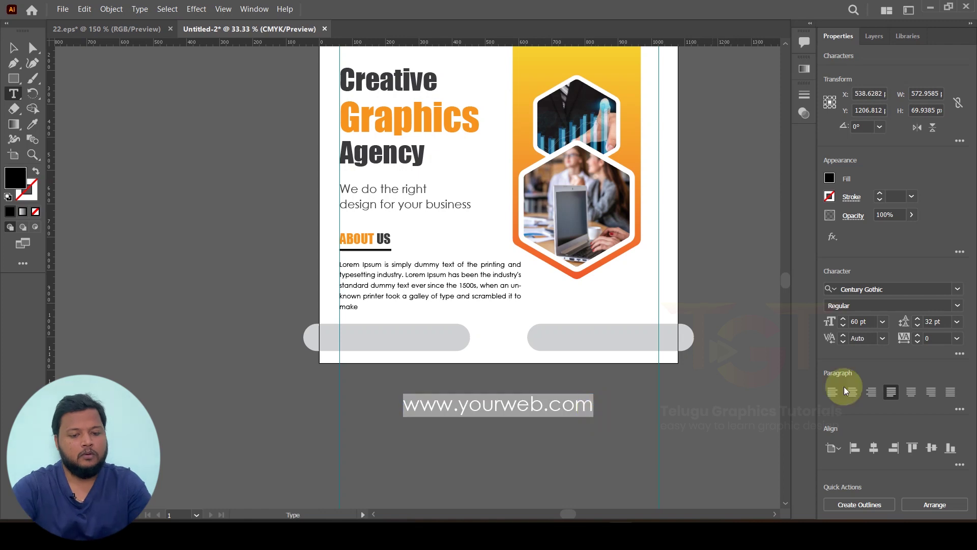
{"action": "left_click", "coordinate": [924, 289]}
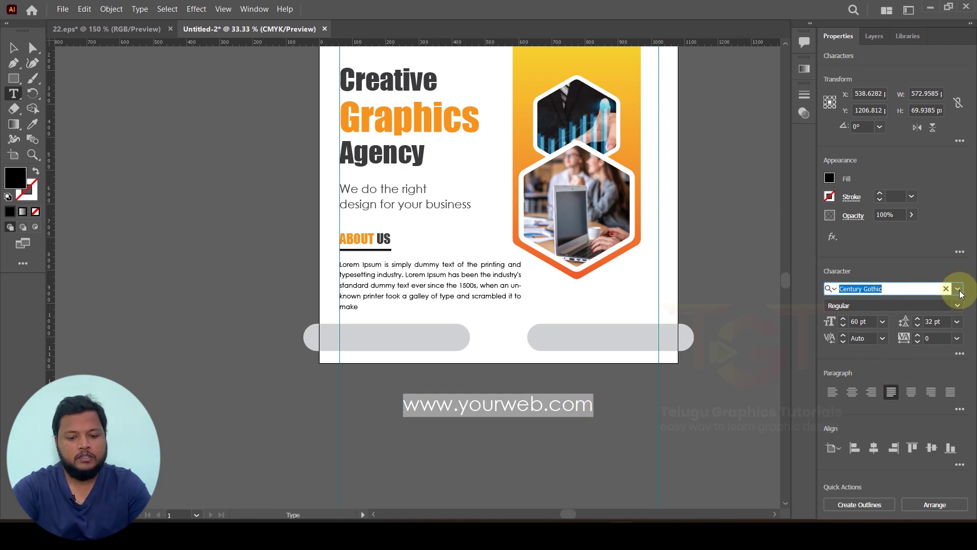
{"action": "left_click", "coordinate": [964, 307]}
{"action": "left_click", "coordinate": [912, 346]}
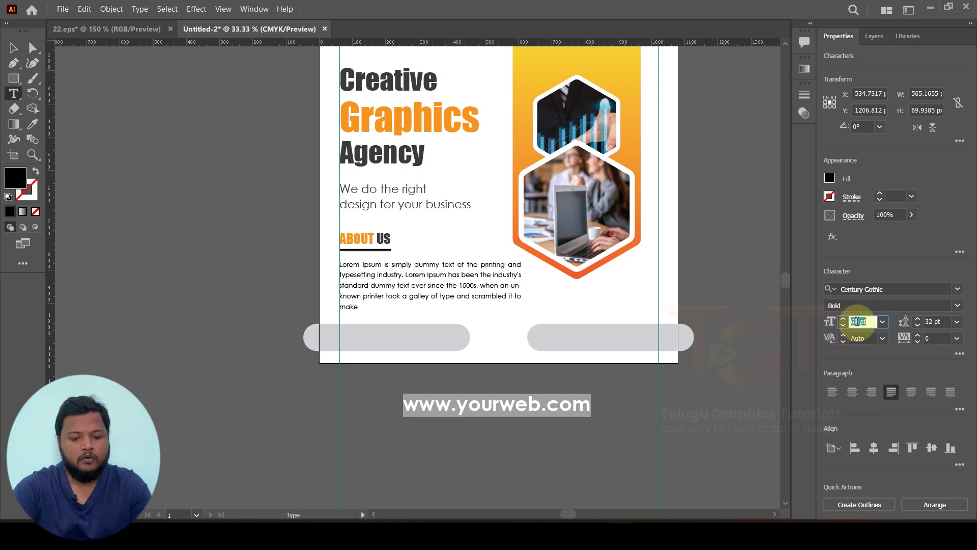
{"action": "type", "text": "30"}
{"action": "key", "text": "Return"}
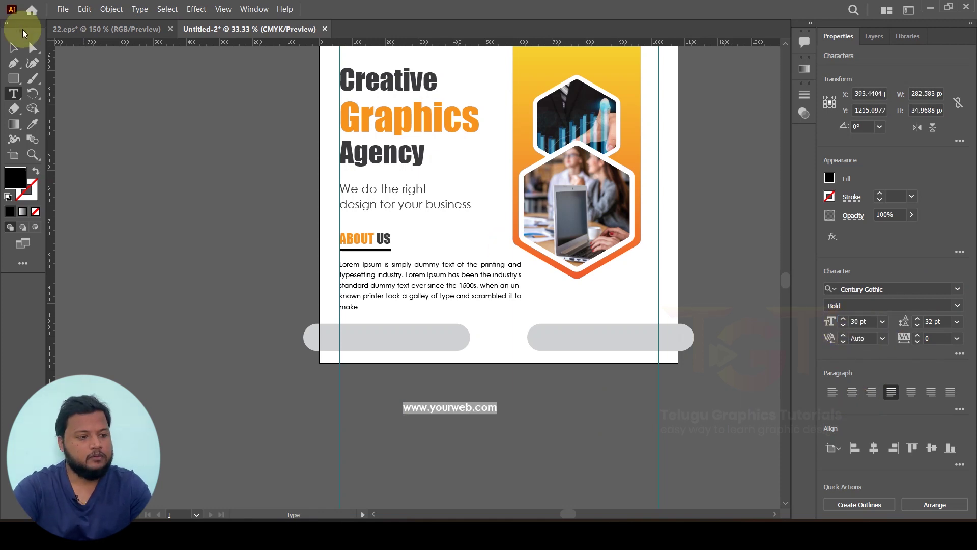
Step: Place the web address in the left grey pill and copy it into the right pill
{"action": "left_click", "coordinate": [14, 48]}
{"action": "left_click", "coordinate": [207, 255]}
{"action": "left_click_drag", "start_coordinate": [420, 379], "coordinate": [402, 344]}
{"action": "scroll", "coordinate": [440, 395], "scroll_direction": "up", "scroll_amount": 1}
{"action": "scroll", "coordinate": [323, 384], "scroll_direction": "right", "scroll_amount": 2}
{"action": "left_click_drag", "start_coordinate": [287, 309], "coordinate": [584, 312]}
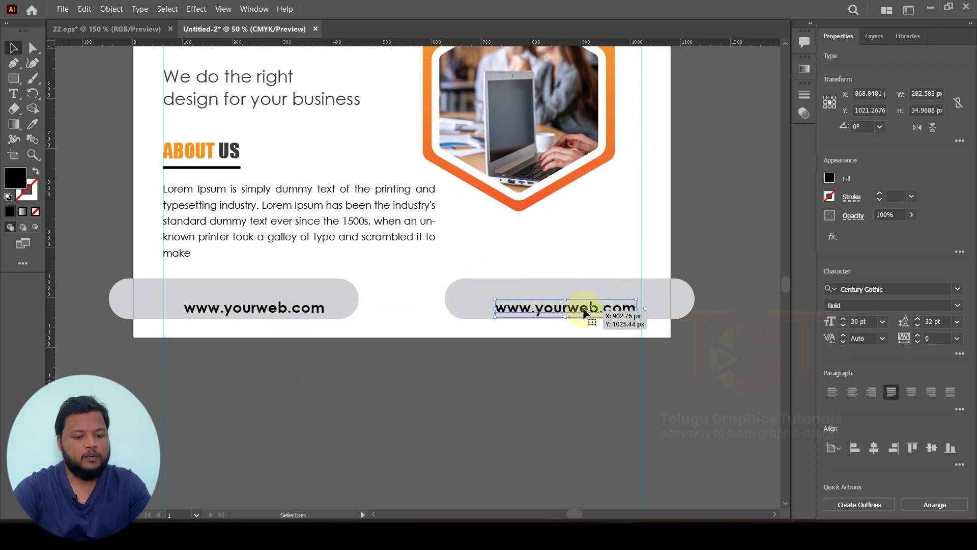
Step: Replace the copied address in the right pill with the contact phone number
{"action": "double_click", "coordinate": [585, 312]}
{"action": "key", "text": "ctrl+a"}
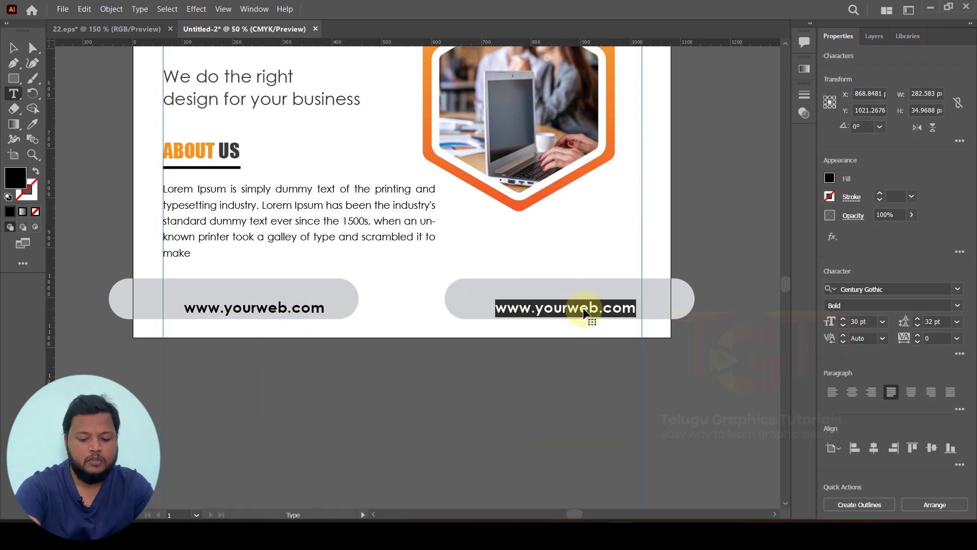
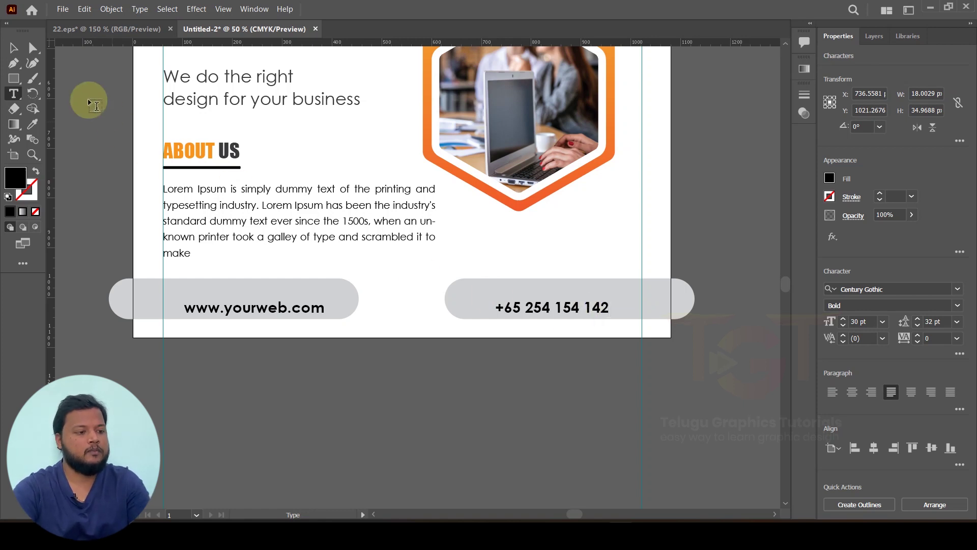
{"action": "left_click", "coordinate": [14, 48]}
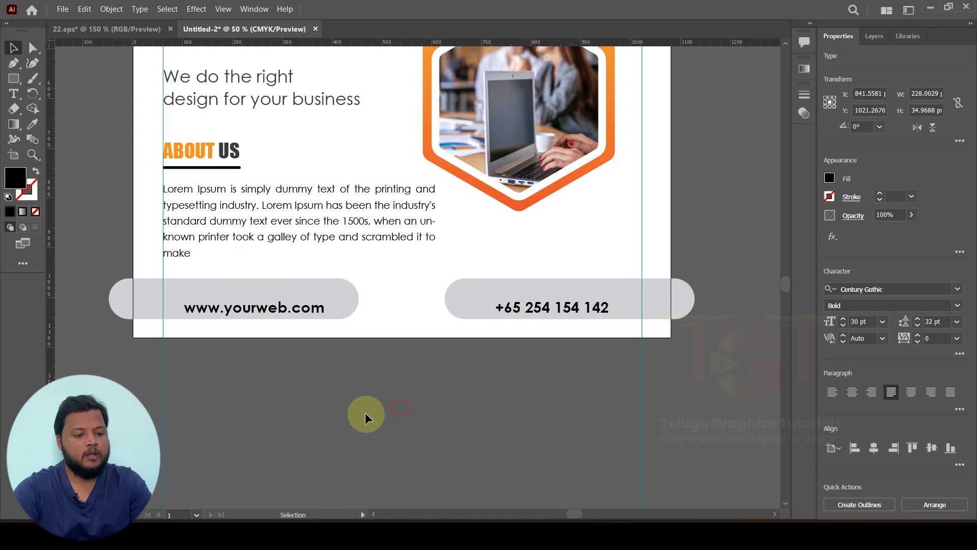
Step: Zoom out and select the globe and chat icons together
{"action": "left_click", "coordinate": [365, 418]}
{"action": "scroll", "coordinate": [397, 420], "scroll_direction": "left", "scroll_amount": 3}
{"action": "key", "text": "ctrl+minus"}
{"action": "scroll", "coordinate": [316, 364], "scroll_direction": "left", "scroll_amount": 5}
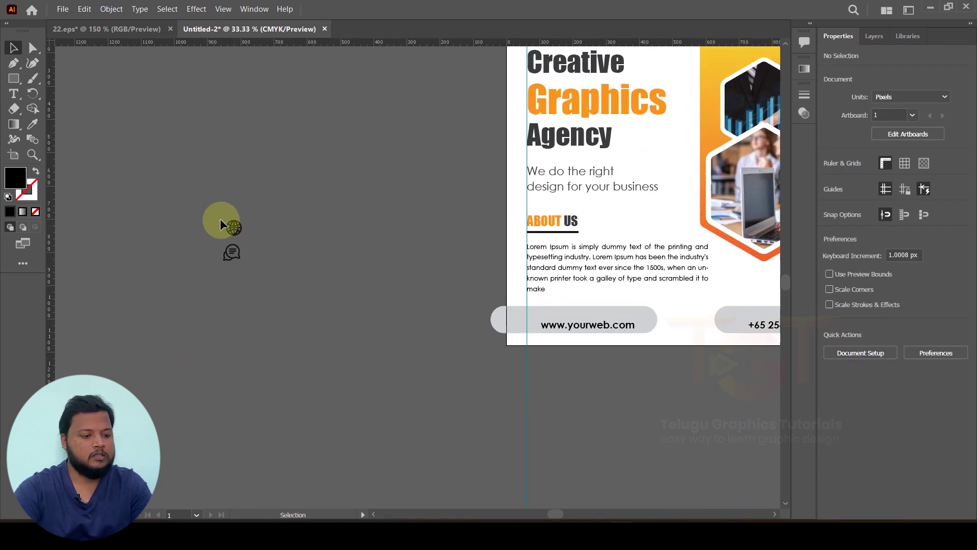
{"action": "left_click_drag", "start_coordinate": [262, 276], "coordinate": [262, 276]}
Step: Drag the globe and chat icons to sit right beside the flyer artboard
{"action": "left_click_drag", "start_coordinate": [229, 227], "coordinate": [406, 327]}
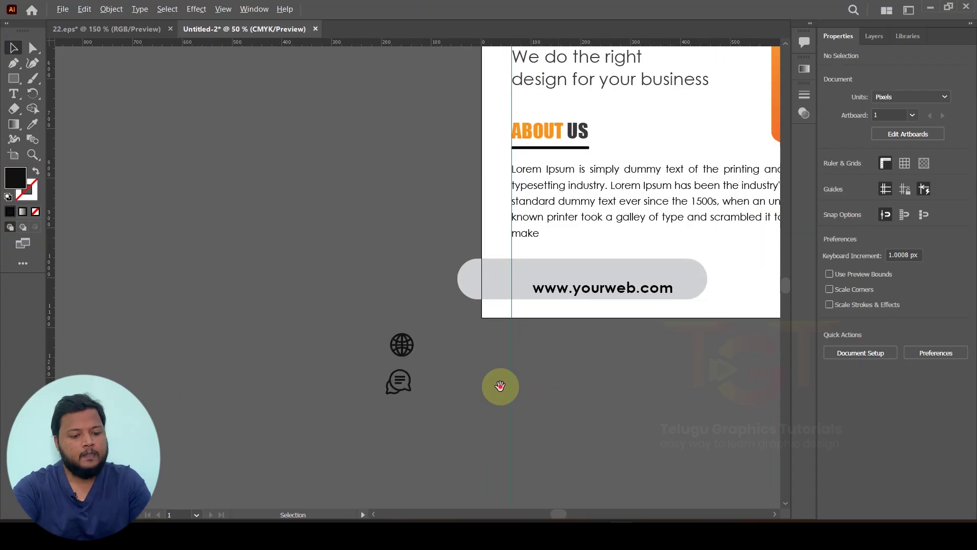
{"action": "scroll", "coordinate": [382, 358], "scroll_direction": "right", "scroll_amount": 3}
{"action": "scroll", "coordinate": [381, 356], "scroll_direction": "up", "scroll_amount": 1}
Step: Place the globe icon in front of the web pill, beside the address
{"action": "left_click", "coordinate": [345, 347]}
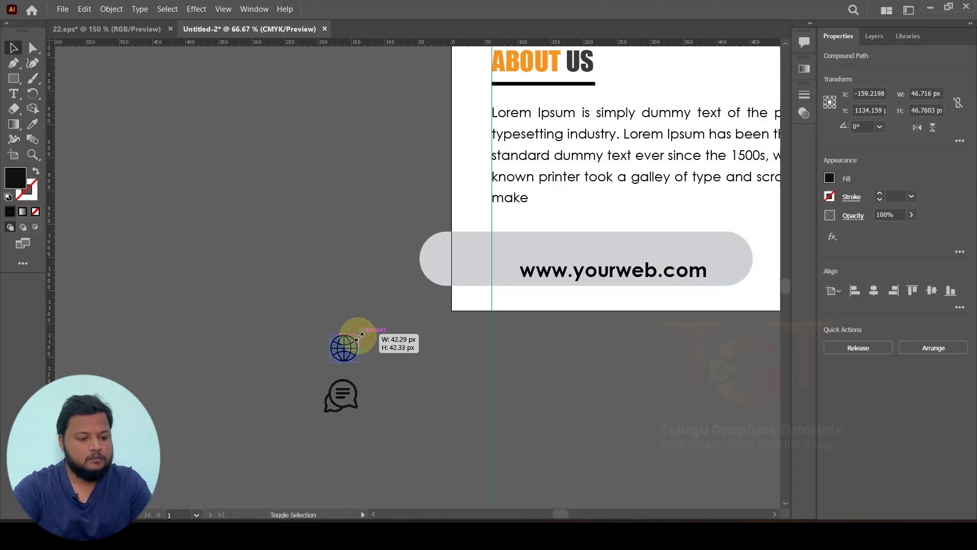
{"action": "left_click_drag", "start_coordinate": [346, 347], "coordinate": [514, 279]}
{"action": "scroll", "coordinate": [509, 277], "scroll_direction": "up", "scroll_amount": 3}
{"action": "right_click", "coordinate": [523, 290]}
{"action": "mouse_move", "coordinate": [586, 418]}
{"action": "left_click", "coordinate": [712, 416]}
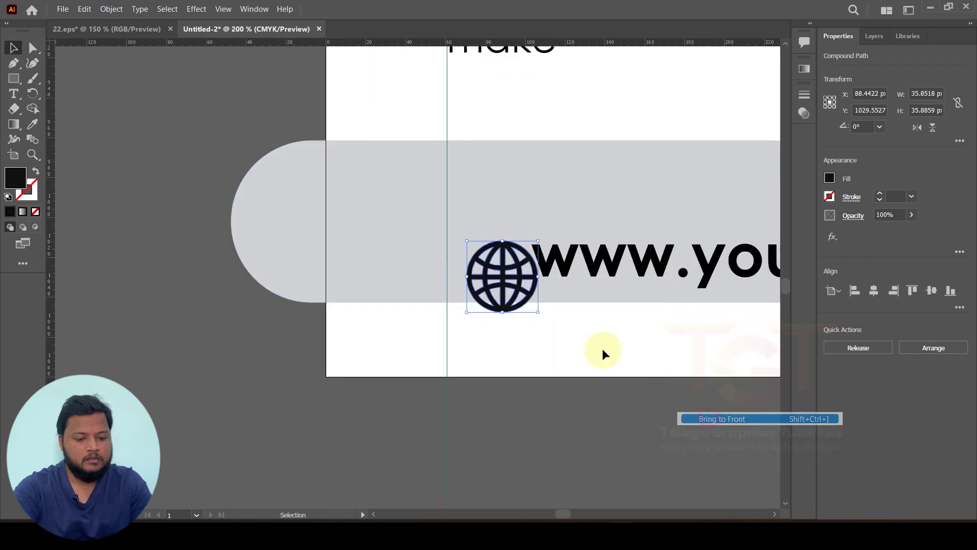
{"action": "scroll", "coordinate": [510, 274], "scroll_direction": "up", "scroll_amount": 2}
{"action": "left_click_drag", "start_coordinate": [510, 273], "coordinate": [481, 250]}
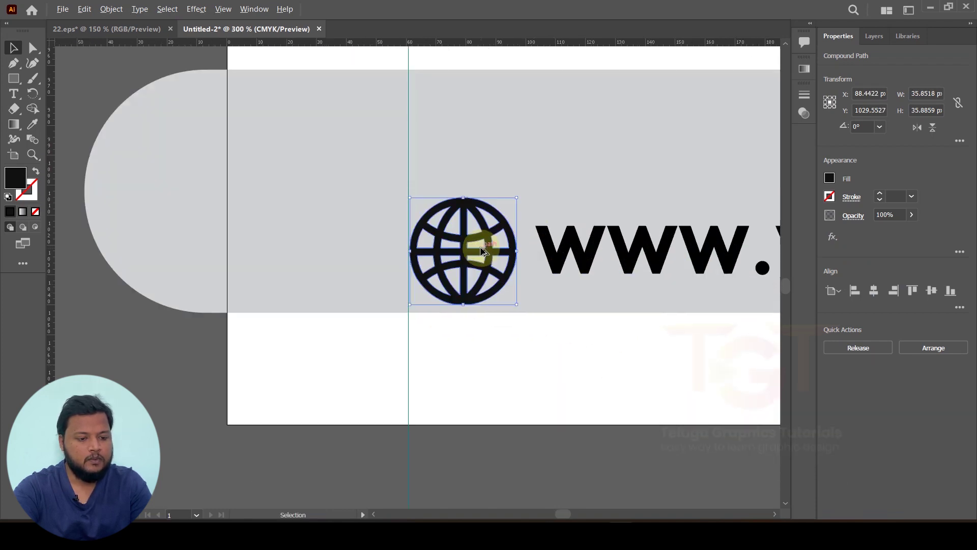
{"action": "scroll", "coordinate": [481, 249], "scroll_direction": "down", "scroll_amount": 3}
{"action": "left_click", "coordinate": [392, 313]}
Step: Bring the chat icon to the front on the phone pill and enlarge it slightly
{"action": "scroll", "coordinate": [354, 312], "scroll_direction": "down", "scroll_amount": 4}
{"action": "left_click_drag", "start_coordinate": [316, 352], "coordinate": [611, 284]}
{"action": "scroll", "coordinate": [610, 284], "scroll_direction": "up", "scroll_amount": 2}
{"action": "scroll", "coordinate": [610, 284], "scroll_direction": "up", "scroll_amount": 4}
{"action": "right_click", "coordinate": [608, 280]}
{"action": "mouse_move", "coordinate": [662, 421]}
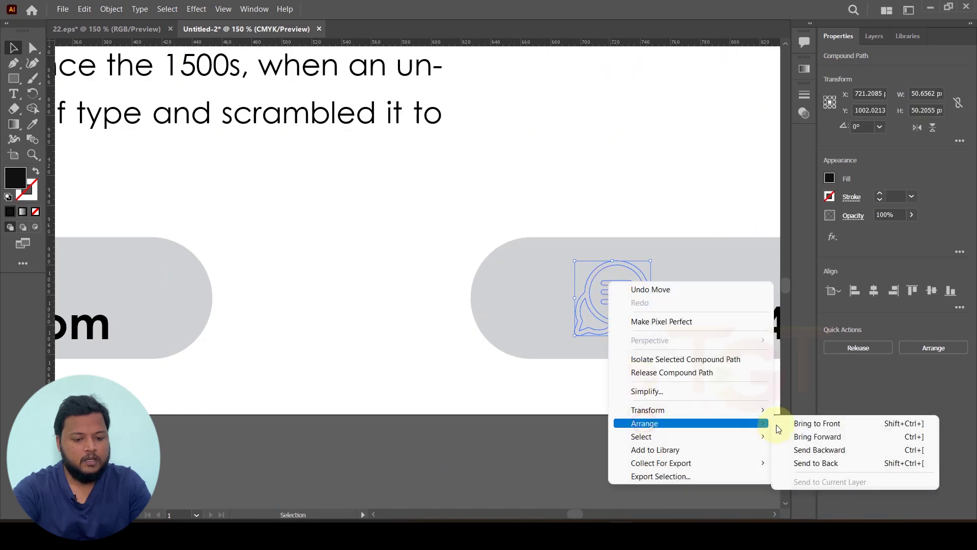
{"action": "left_click", "coordinate": [814, 423]}
{"action": "left_click_drag", "start_coordinate": [617, 288], "coordinate": [546, 301]}
{"action": "key", "text": "ctrl+shift+g"}
{"action": "left_click_drag", "start_coordinate": [596, 262], "coordinate": [601, 260]}
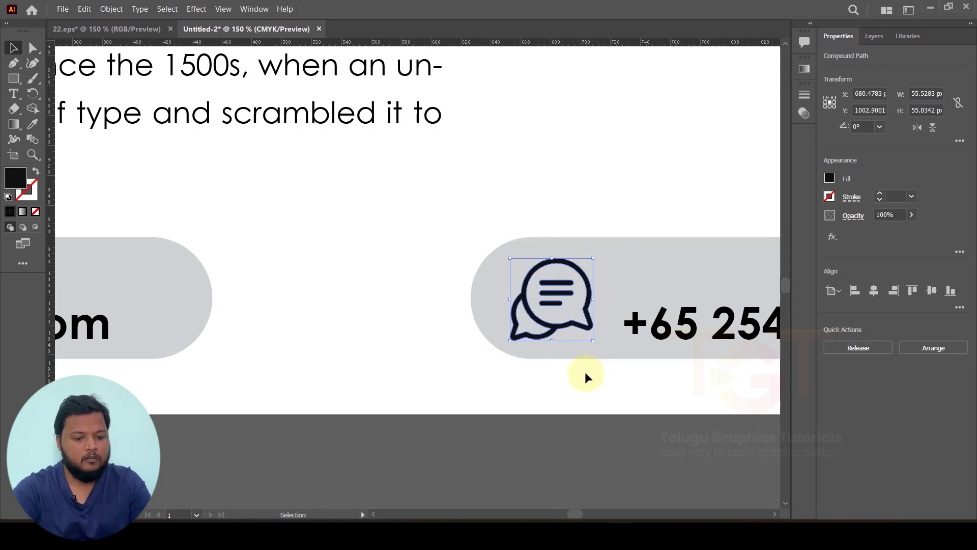
{"action": "scroll", "coordinate": [585, 375], "scroll_direction": "down", "scroll_amount": 1}
{"action": "left_click", "coordinate": [628, 419]}
Step: Duplicate the phone line upward and retype it as a placeholder e-mail address
{"action": "scroll", "coordinate": [600, 402], "scroll_direction": "right", "scroll_amount": 3}
{"action": "left_click_drag", "start_coordinate": [585, 374], "coordinate": [584, 332]}
{"action": "triple_click", "coordinate": [585, 331]}
{"action": "type", "text": "y"}
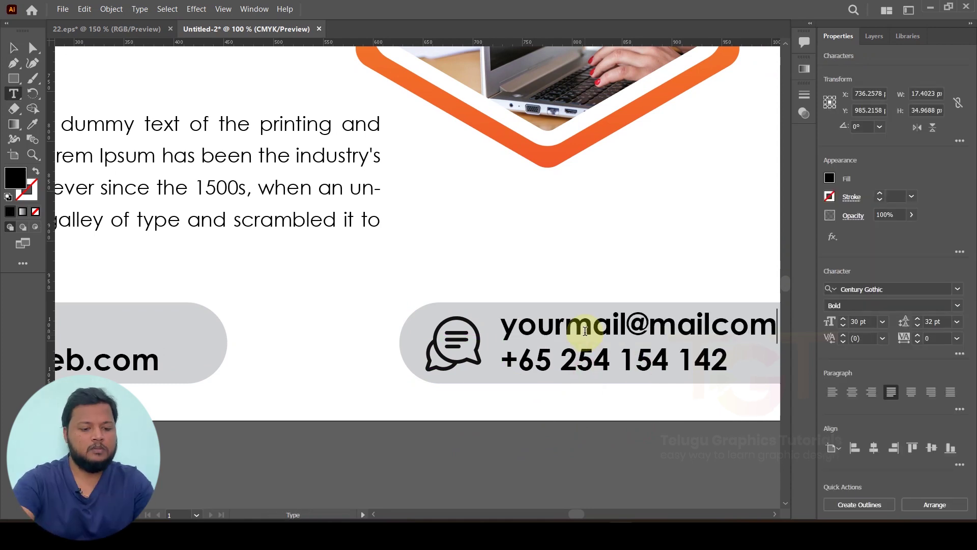
{"action": "type", "text": "ourmail@mailcom"}
{"action": "left_click", "coordinate": [14, 48]}
{"action": "scroll", "coordinate": [327, 344], "scroll_direction": "down", "scroll_amount": 1}
{"action": "left_click", "coordinate": [399, 405]}
{"action": "scroll", "coordinate": [399, 405], "scroll_direction": "down", "scroll_amount": 1}
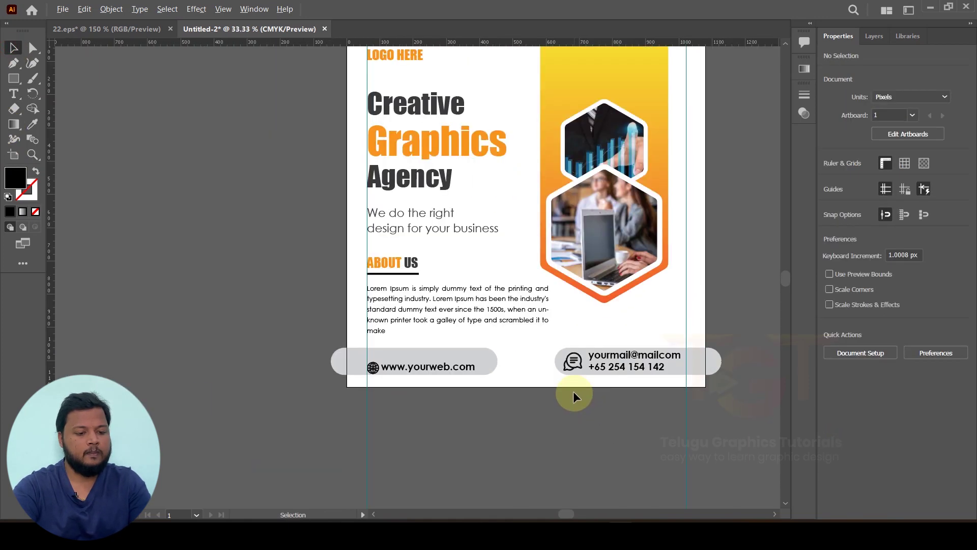
Step: Fill the contact text with a dark grey swatch
{"action": "scroll", "coordinate": [573, 391], "scroll_direction": "up", "scroll_amount": 1}
{"action": "left_click", "coordinate": [607, 366]}
{"action": "left_click", "coordinate": [830, 177]}
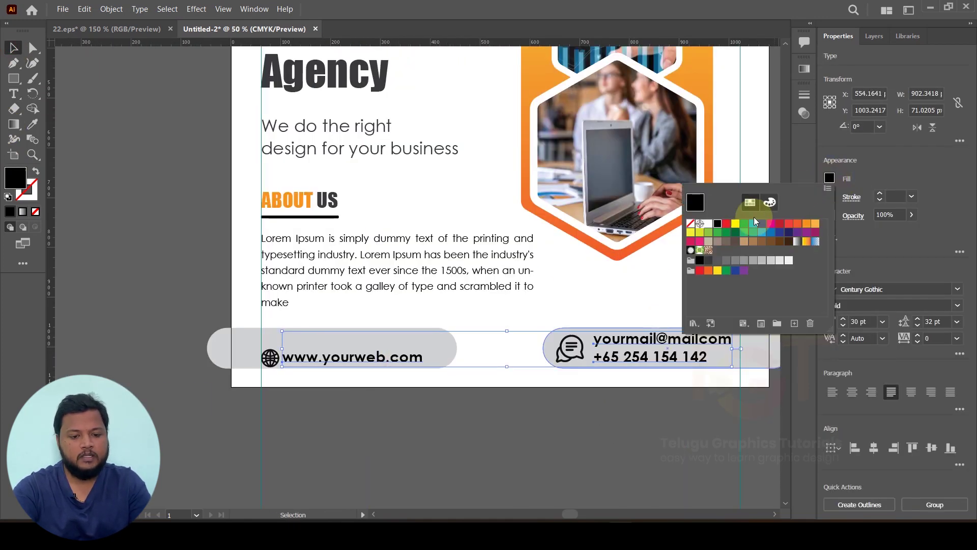
{"action": "left_click", "coordinate": [707, 262]}
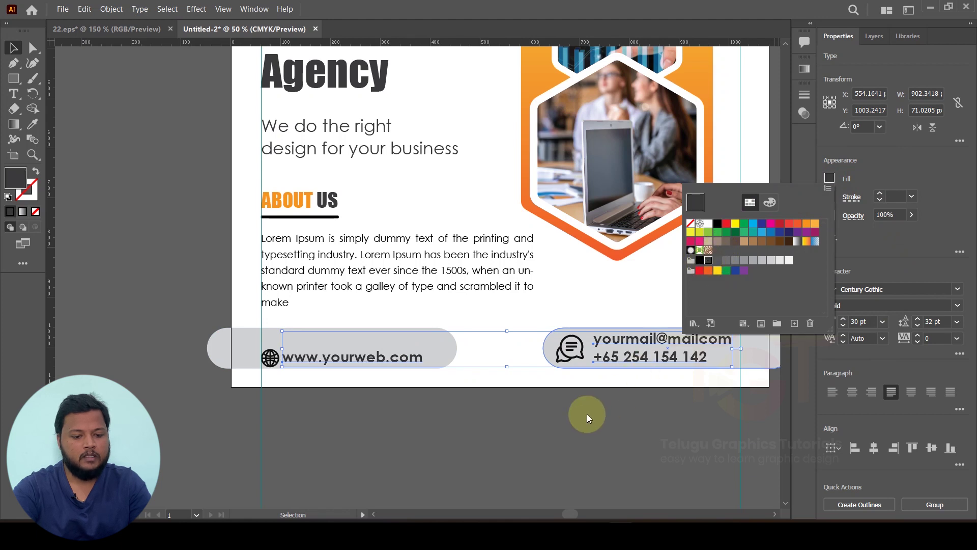
{"action": "left_click", "coordinate": [585, 414]}
{"action": "left_click", "coordinate": [435, 390]}
{"action": "scroll", "coordinate": [434, 390], "scroll_direction": "up", "scroll_amount": 4}
{"action": "scroll", "coordinate": [345, 371], "scroll_direction": "down", "scroll_amount": 5}
{"action": "scroll", "coordinate": [501, 359], "scroll_direction": "up", "scroll_amount": 1}
Step: Step the contact text size down to 22 pt
{"action": "left_click", "coordinate": [554, 368]}
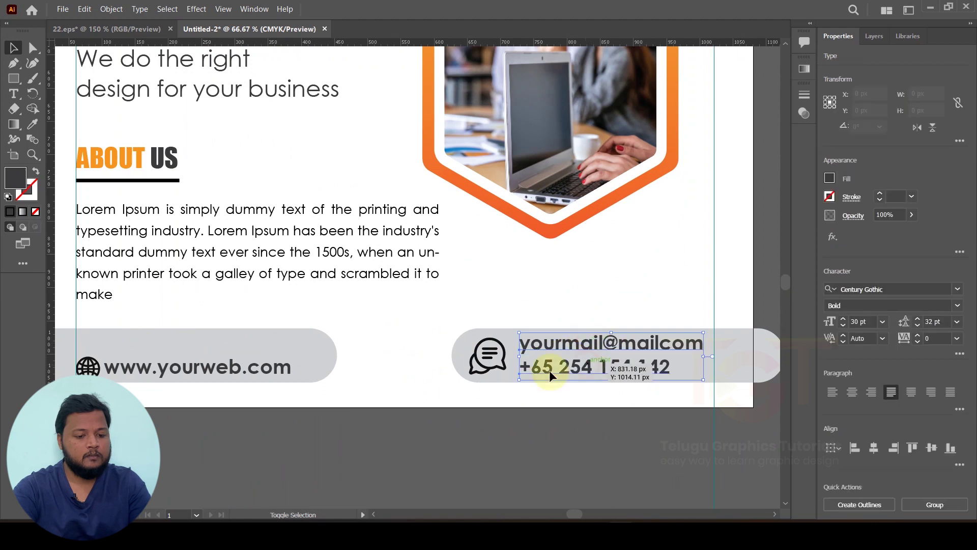
{"action": "left_click", "coordinate": [844, 326]}
{"action": "left_click", "coordinate": [843, 326]}
{"action": "left_click", "coordinate": [843, 326]}
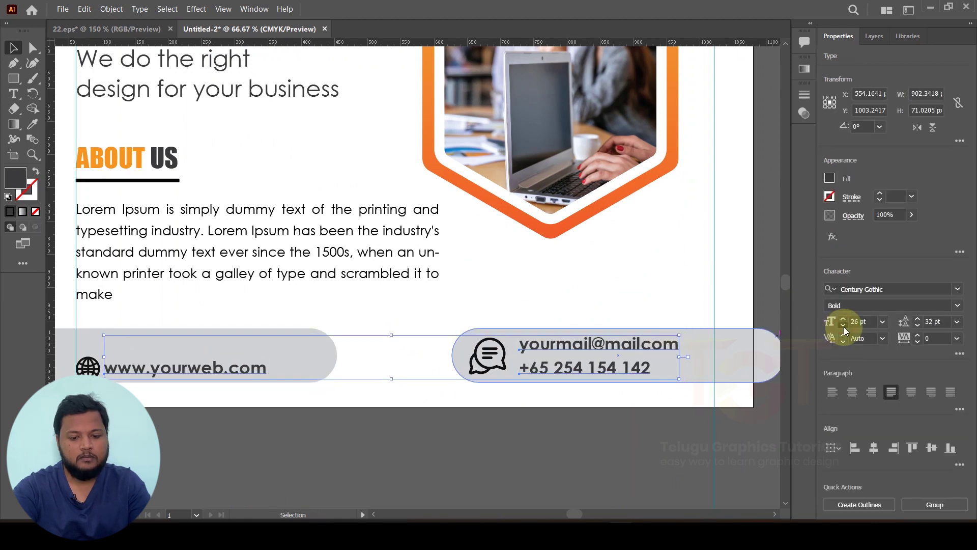
{"action": "left_click", "coordinate": [843, 326]}
{"action": "left_click", "coordinate": [844, 326]}
{"action": "left_click", "coordinate": [844, 326]}
{"action": "left_click", "coordinate": [843, 326]}
{"action": "left_click", "coordinate": [843, 326]}
{"action": "left_click", "coordinate": [607, 429]}
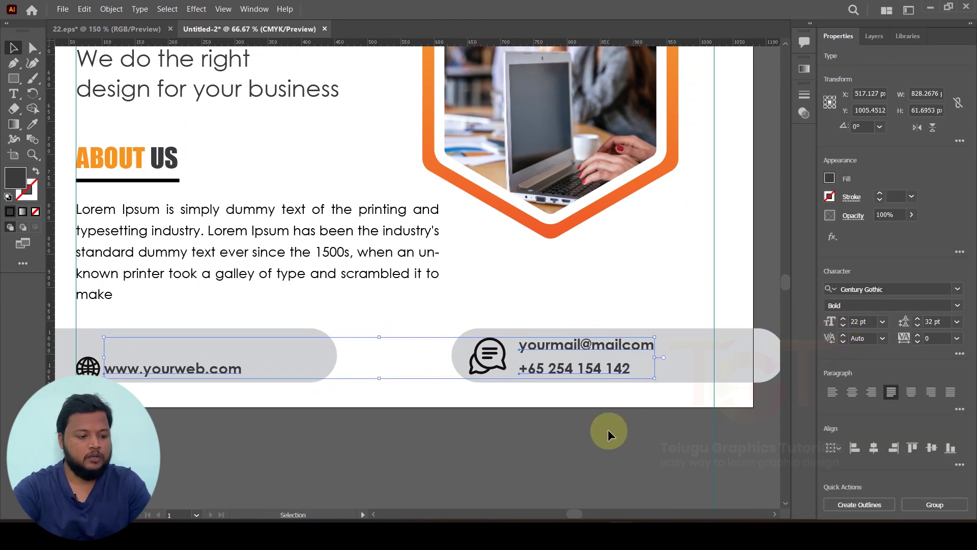
{"action": "scroll", "coordinate": [210, 374], "scroll_direction": "up", "scroll_amount": 2}
{"action": "scroll", "coordinate": [373, 395], "scroll_direction": "down", "scroll_amount": 3}
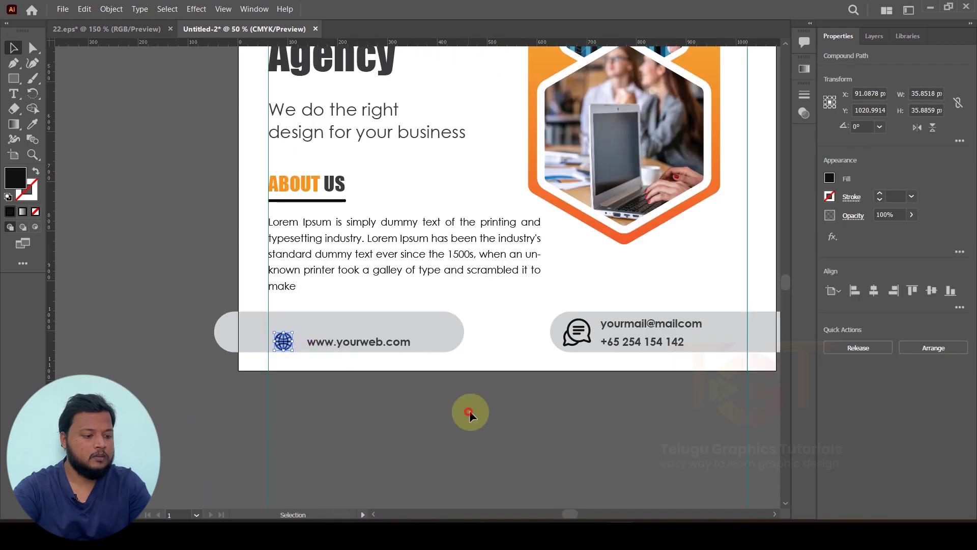
{"action": "scroll", "coordinate": [373, 395], "scroll_direction": "up", "scroll_amount": 2}
Step: Shift the chat icon and contact lines right, aligning the phone line with the e-mail's end
{"action": "left_click", "coordinate": [377, 320]}
{"action": "left_click_drag", "start_coordinate": [468, 310], "coordinate": [564, 313]}
{"action": "left_click_drag", "start_coordinate": [654, 339], "coordinate": [694, 338]}
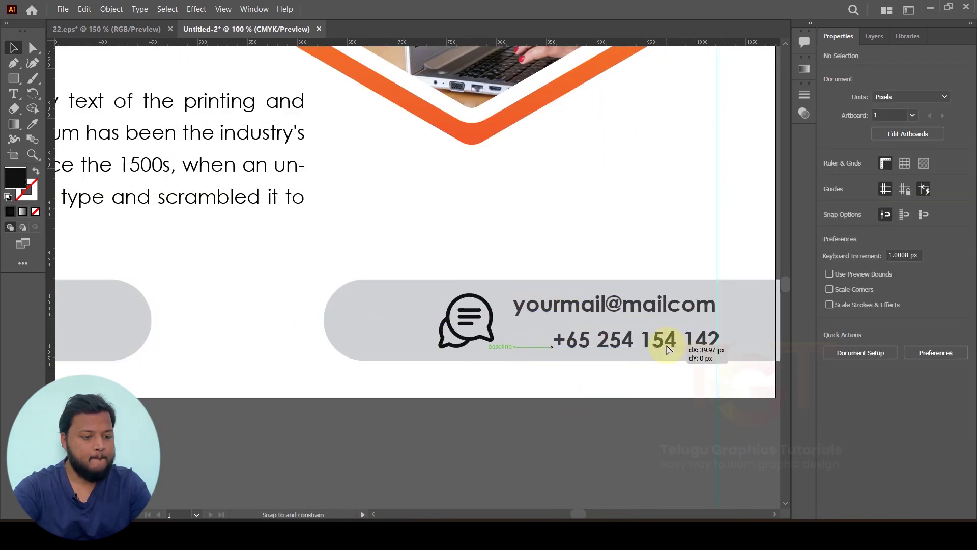
{"action": "scroll", "coordinate": [476, 386], "scroll_direction": "down", "scroll_amount": 1}
{"action": "left_click", "coordinate": [488, 451]}
{"action": "scroll", "coordinate": [488, 450], "scroll_direction": "left", "scroll_amount": 4}
{"action": "left_click", "coordinate": [465, 353]}
{"action": "left_click", "coordinate": [432, 441]}
{"action": "scroll", "coordinate": [433, 441], "scroll_direction": "down", "scroll_amount": 2}
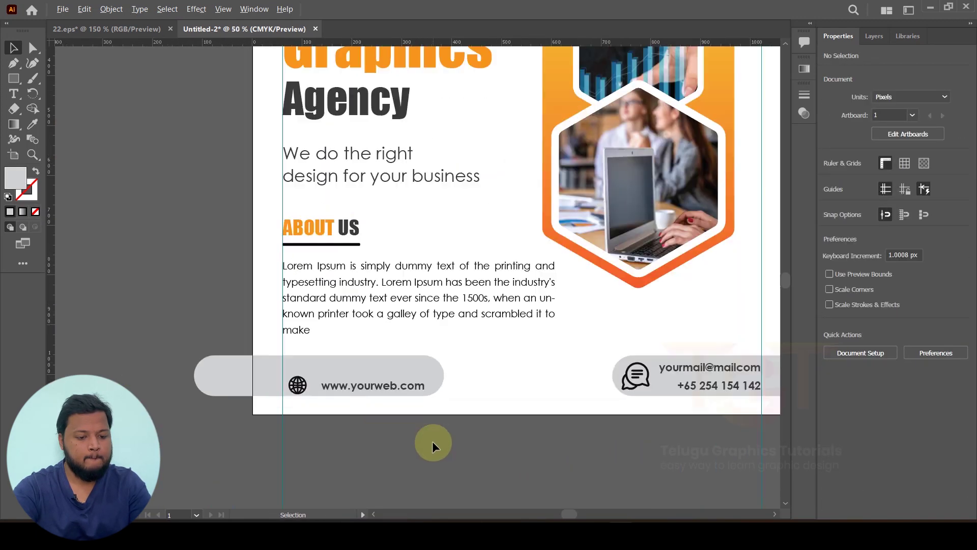
{"action": "scroll", "coordinate": [388, 443], "scroll_direction": "up", "scroll_amount": 1}
{"action": "left_click_drag", "start_coordinate": [389, 443], "coordinate": [499, 420]}
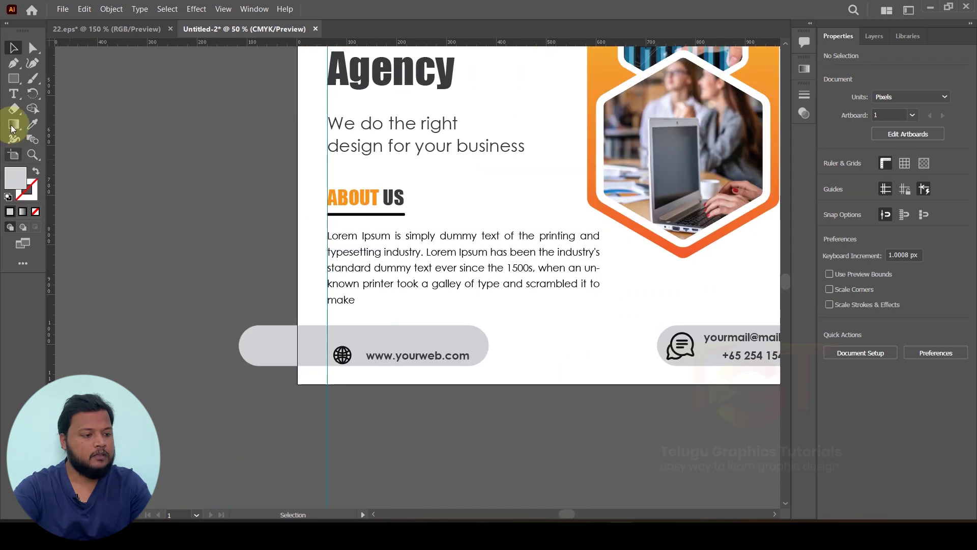
Step: Draw a rectangle above the web address bar and round its corners fully into a pill
{"action": "left_click", "coordinate": [13, 78]}
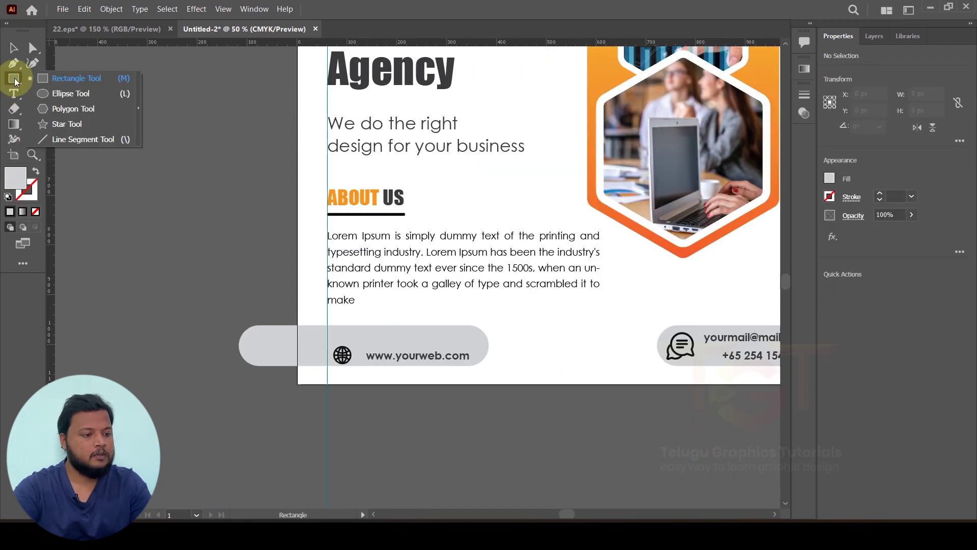
{"action": "left_click", "coordinate": [58, 80]}
{"action": "scroll", "coordinate": [326, 318], "scroll_direction": "up", "scroll_amount": 1}
{"action": "left_click_drag", "start_coordinate": [379, 322], "coordinate": [482, 357]}
{"action": "scroll", "coordinate": [478, 351], "scroll_direction": "up", "scroll_amount": 2}
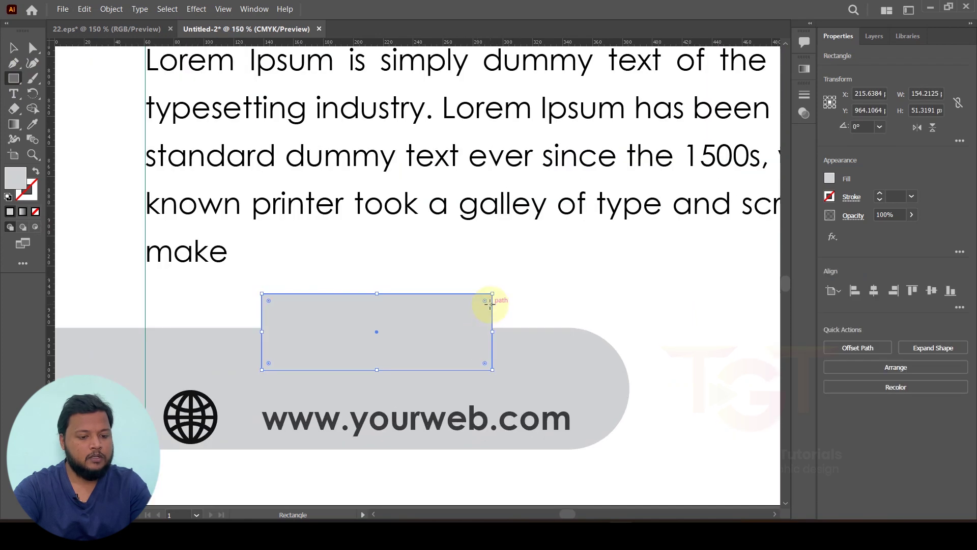
{"action": "left_click_drag", "start_coordinate": [485, 301], "coordinate": [379, 319]}
{"action": "left_click", "coordinate": [14, 49]}
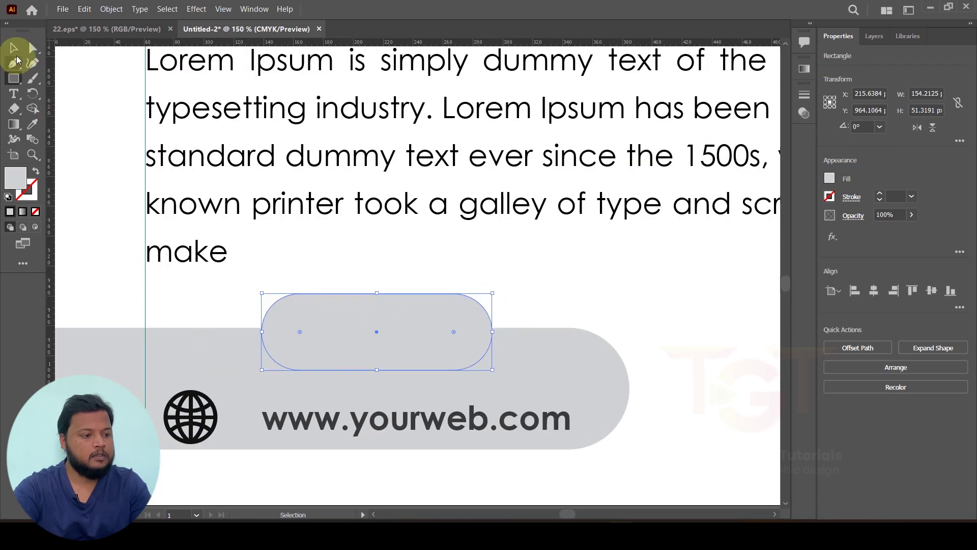
{"action": "scroll", "coordinate": [382, 331], "scroll_direction": "down", "scroll_amount": 3}
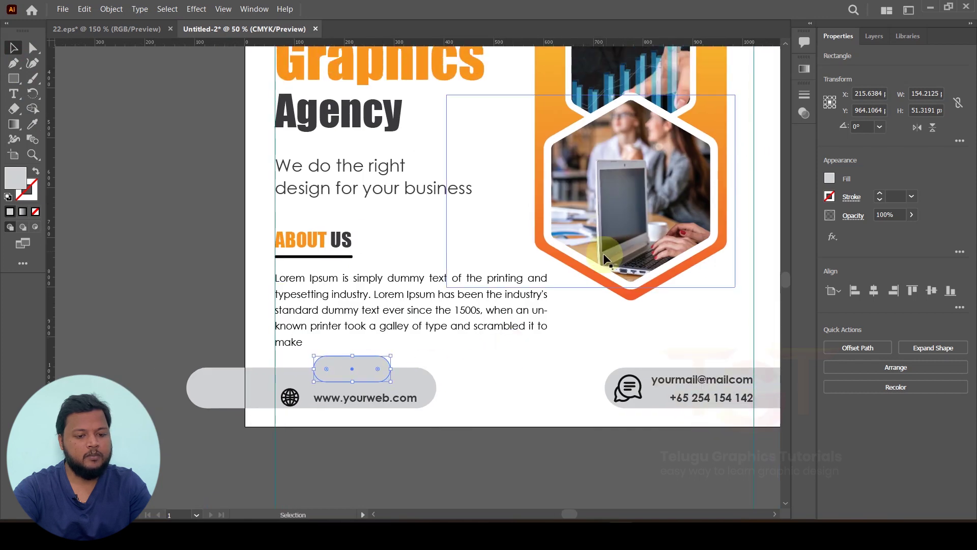
Step: Sample the hexagon border's yellow-orange gradient onto the pill with the Eyedropper
{"action": "left_click", "coordinate": [33, 124]}
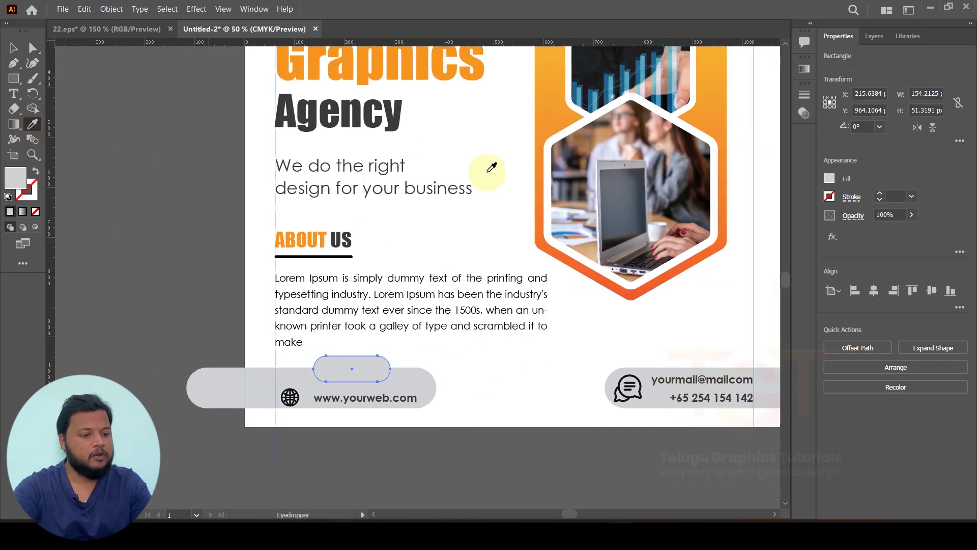
{"action": "left_click", "coordinate": [548, 125]}
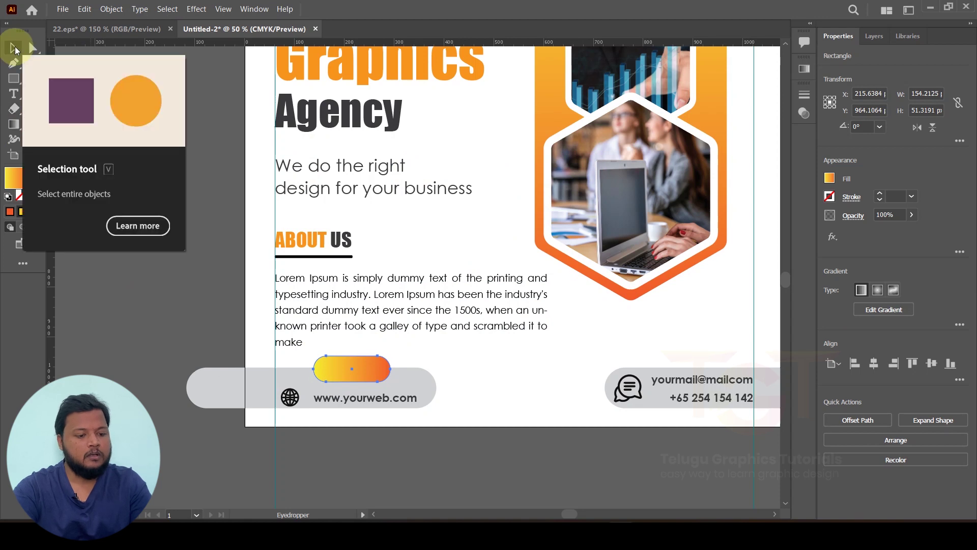
{"action": "left_click", "coordinate": [14, 50]}
Step: Set the pill's gradient angle to -90° so yellow sits on top, orange below
{"action": "scroll", "coordinate": [359, 371], "scroll_direction": "up", "scroll_amount": 3}
{"action": "left_click", "coordinate": [805, 69]}
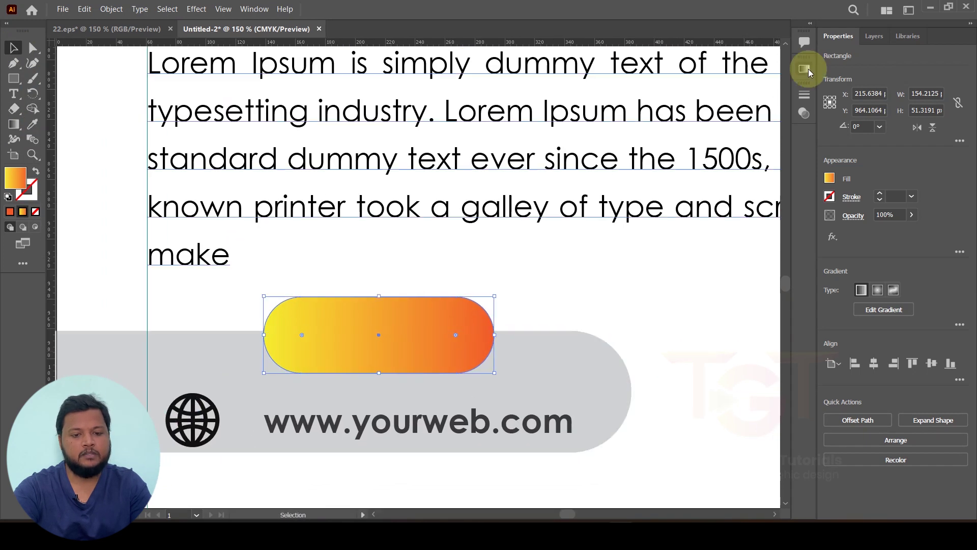
{"action": "left_click", "coordinate": [738, 135]}
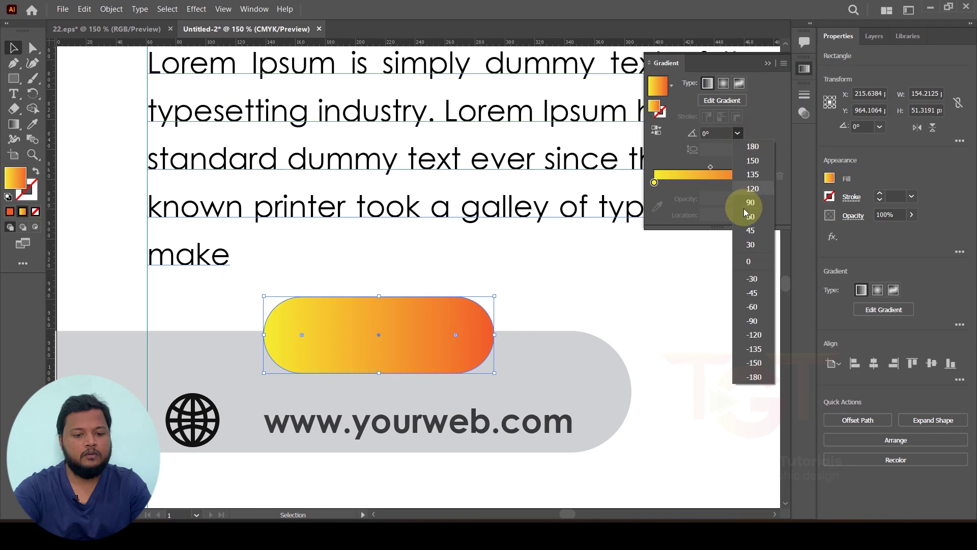
{"action": "left_click", "coordinate": [750, 203]}
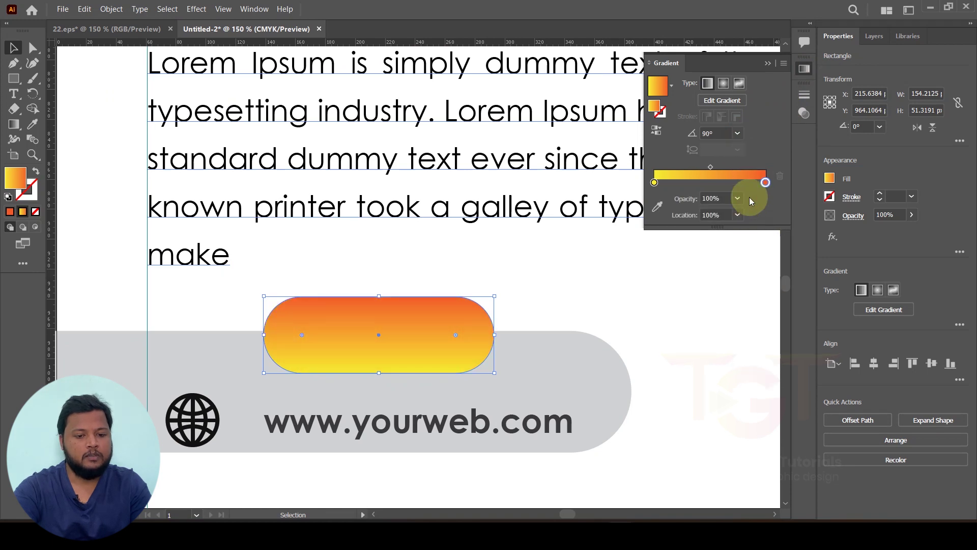
{"action": "left_click", "coordinate": [739, 135]}
{"action": "left_click", "coordinate": [758, 316]}
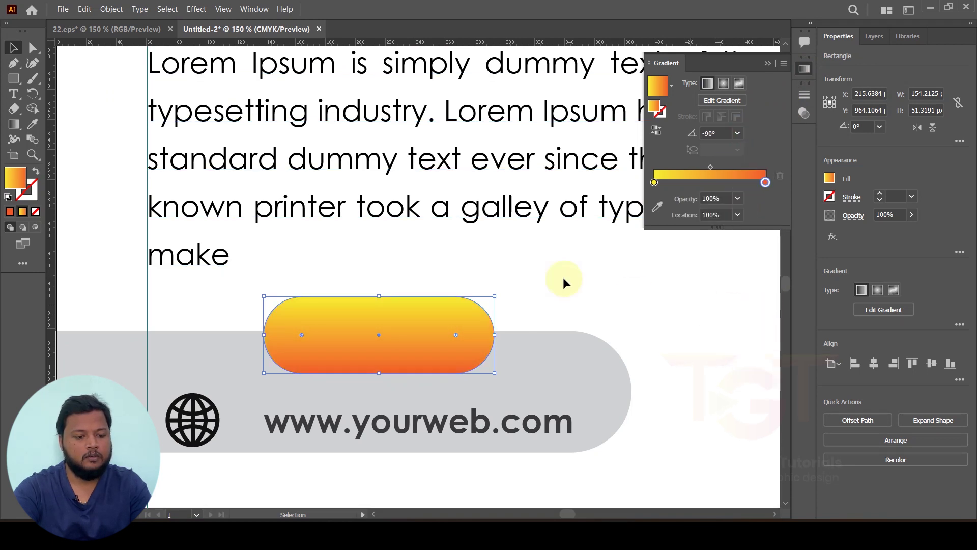
{"action": "left_click", "coordinate": [192, 294]}
{"action": "key", "text": "ctrl+minus"}
{"action": "left_click", "coordinate": [562, 325]}
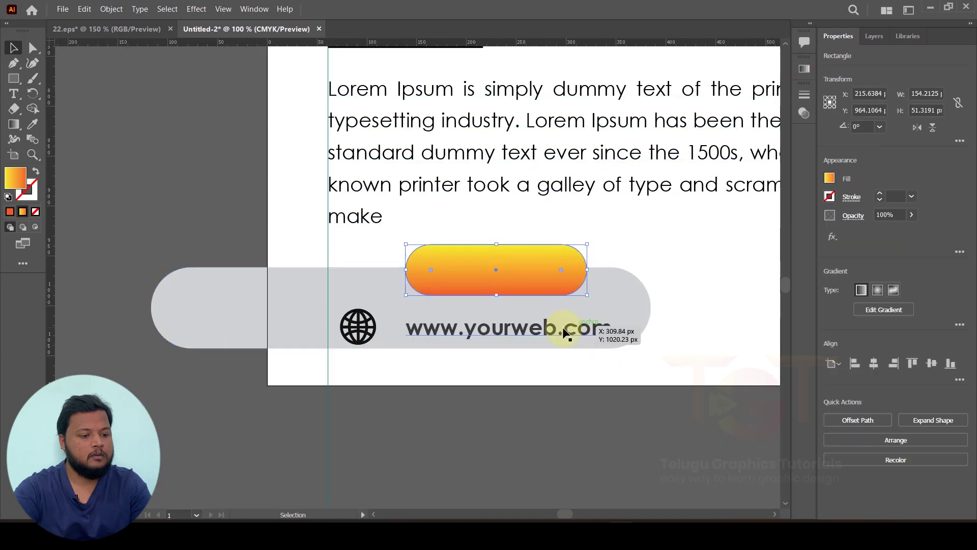
Step: Copy the web text onto the button, bring it to front, and retype it as 'learn more'
{"action": "left_click_drag", "start_coordinate": [562, 331], "coordinate": [555, 272]}
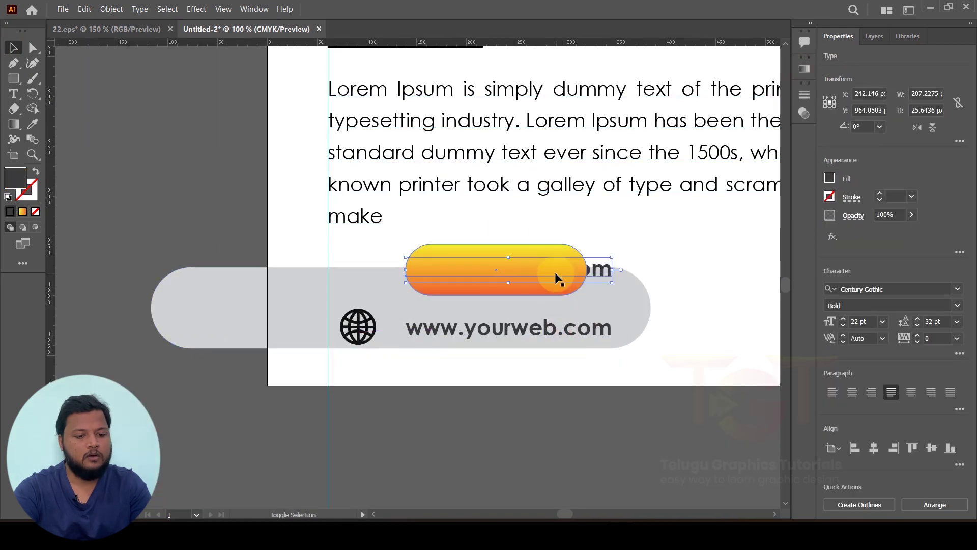
{"action": "right_click", "coordinate": [555, 272]}
{"action": "mouse_move", "coordinate": [667, 459]}
{"action": "left_click", "coordinate": [736, 456]}
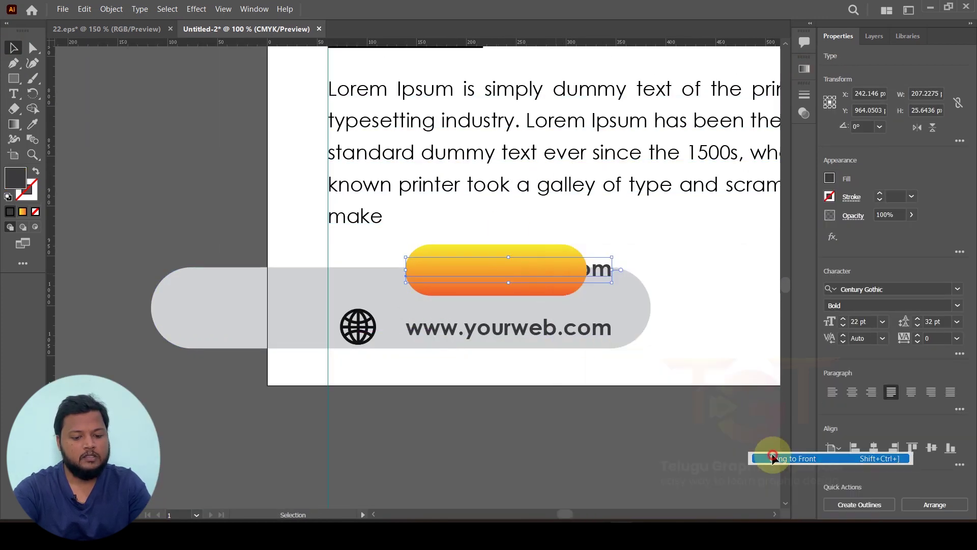
{"action": "double_click", "coordinate": [550, 273]}
{"action": "key", "text": "ctrl+a"}
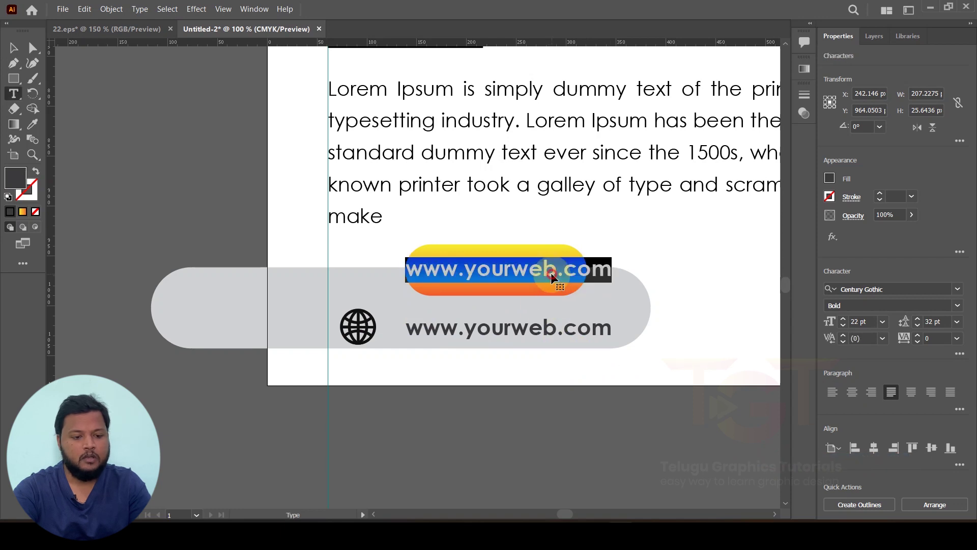
{"action": "key", "text": "BackSpace"}
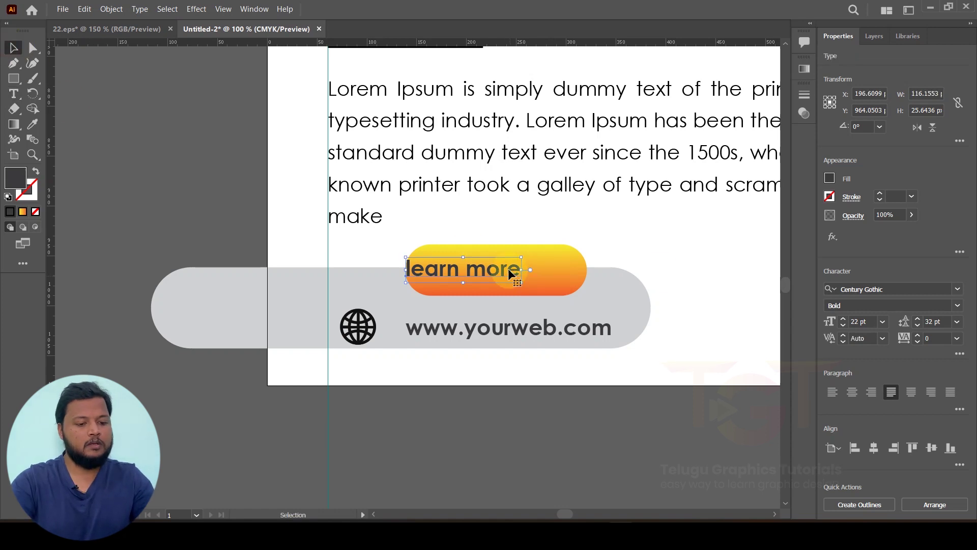
Step: Make the 'learn more' text white and centre it on the button
{"action": "left_click", "coordinate": [829, 178]}
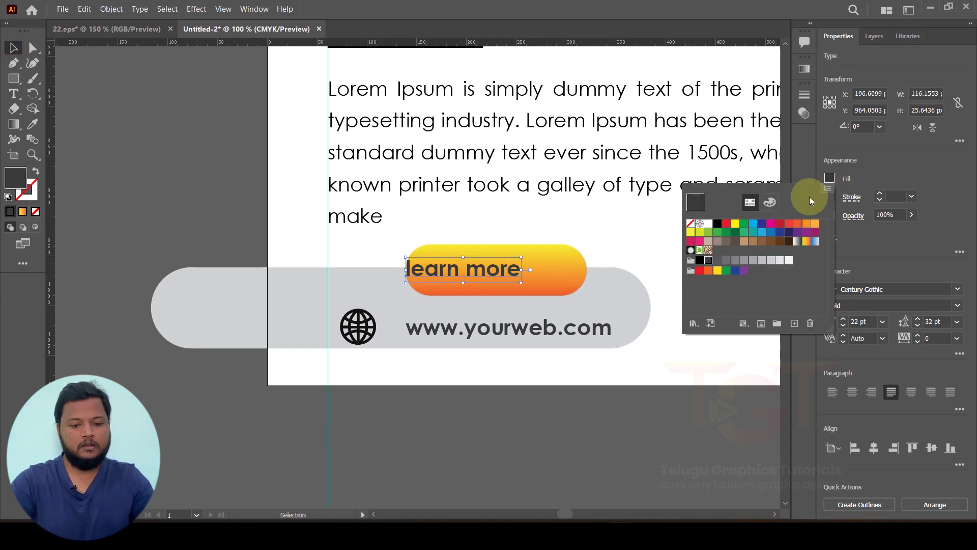
{"action": "left_click", "coordinate": [708, 224]}
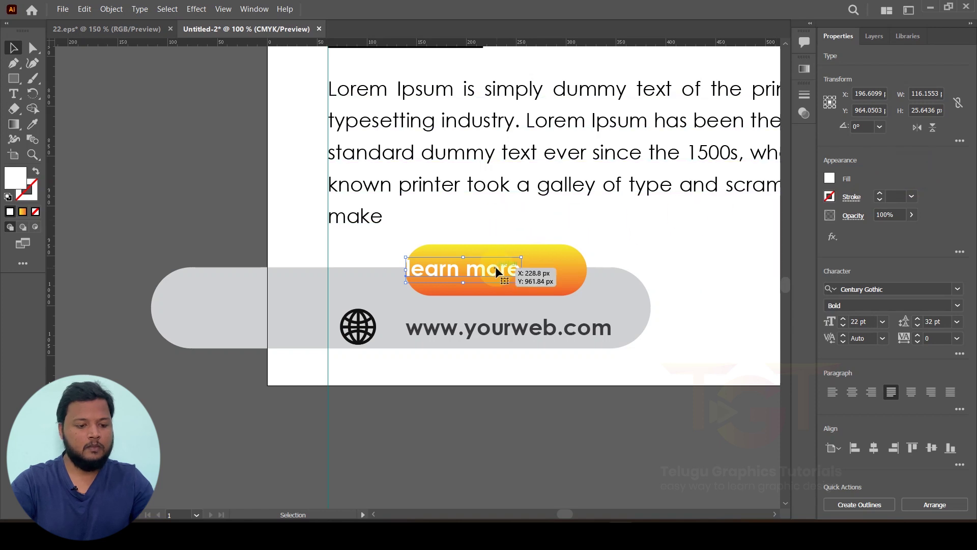
{"action": "left_click_drag", "start_coordinate": [534, 268], "coordinate": [530, 264]}
{"action": "left_click", "coordinate": [167, 199]}
{"action": "scroll", "coordinate": [193, 222], "scroll_direction": "down", "scroll_amount": 4}
Step: Create a 1080 × 1080 px square centred horizontally and vertically on the artboard
{"action": "left_click_drag", "start_coordinate": [189, 204], "coordinate": [317, 308]}
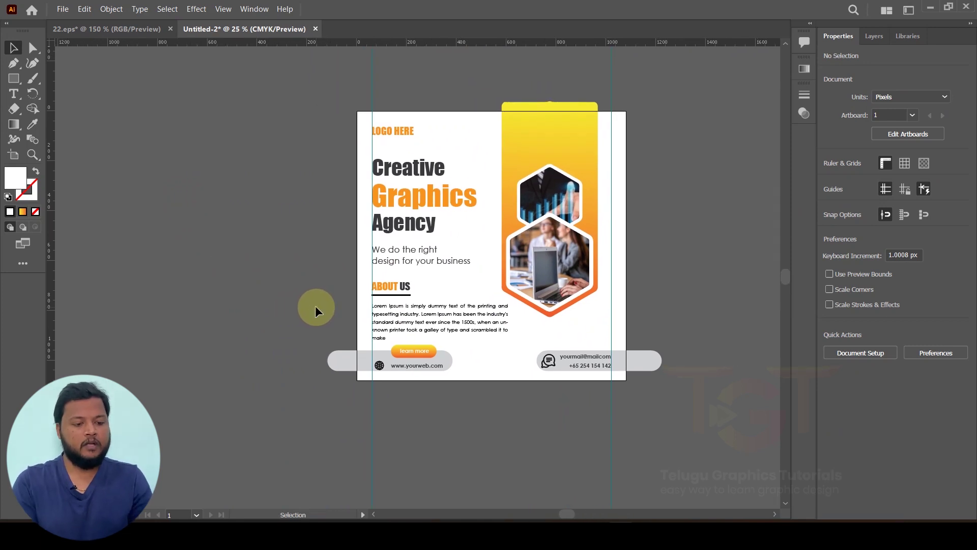
{"action": "left_click_drag", "start_coordinate": [266, 260], "coordinate": [251, 258]}
{"action": "left_click", "coordinate": [14, 80]}
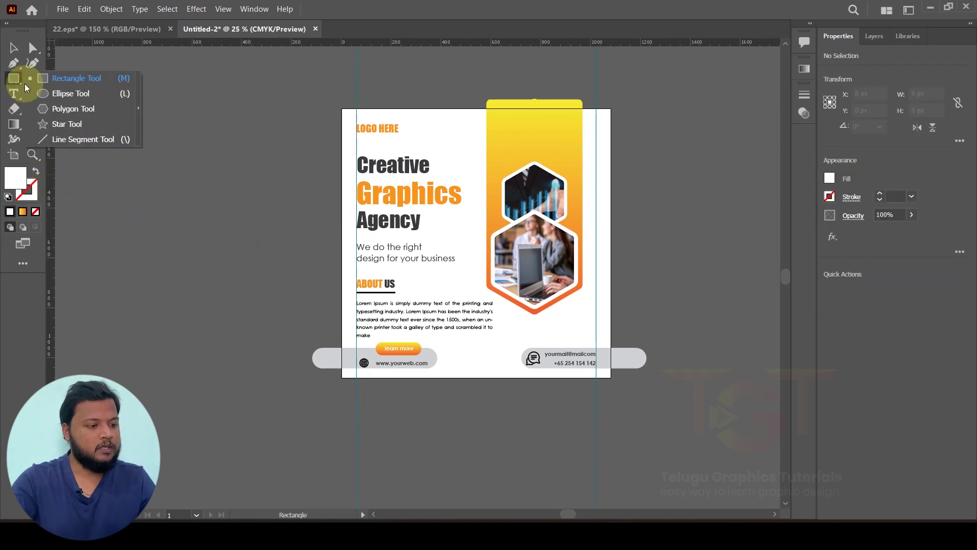
{"action": "left_click", "coordinate": [206, 188]}
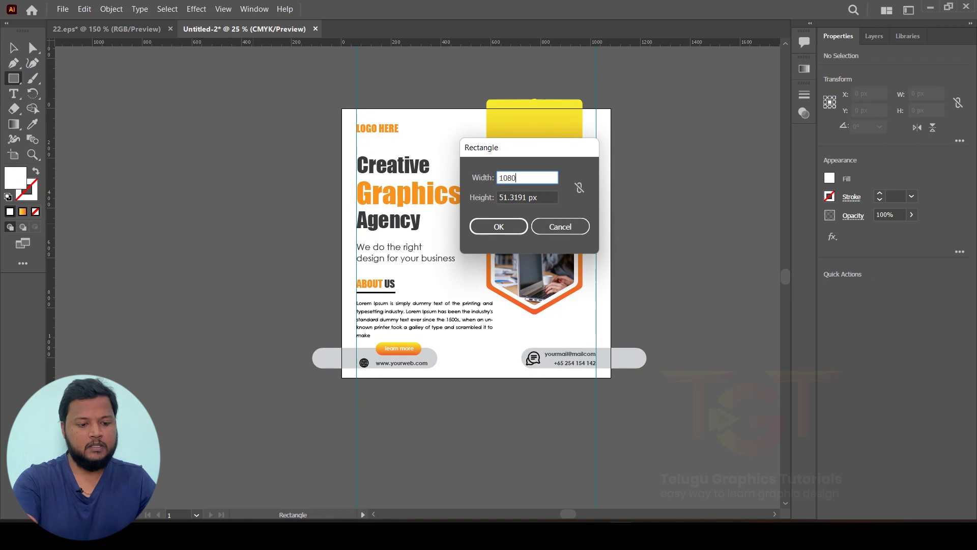
{"action": "key", "text": "Tab"}
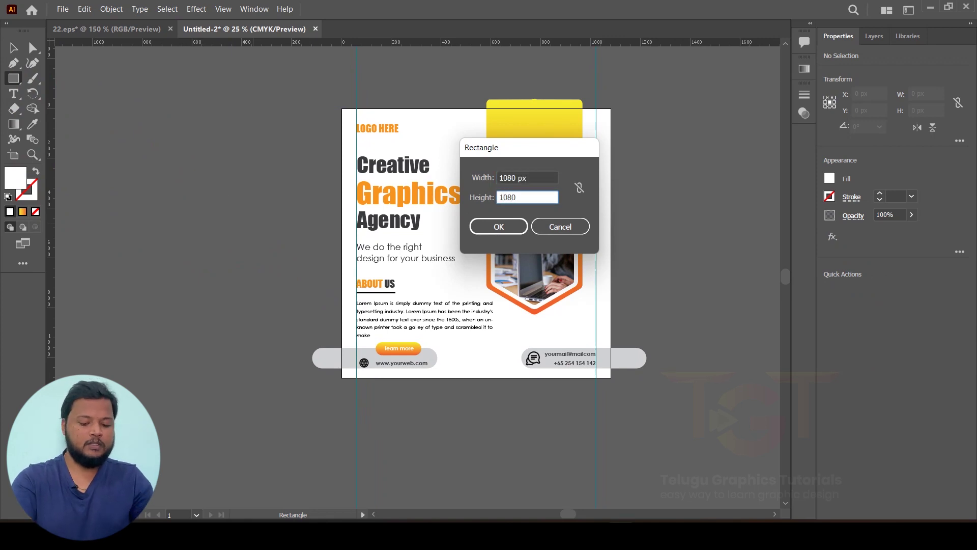
{"action": "type", "text": "1080"}
{"action": "key", "text": "Return"}
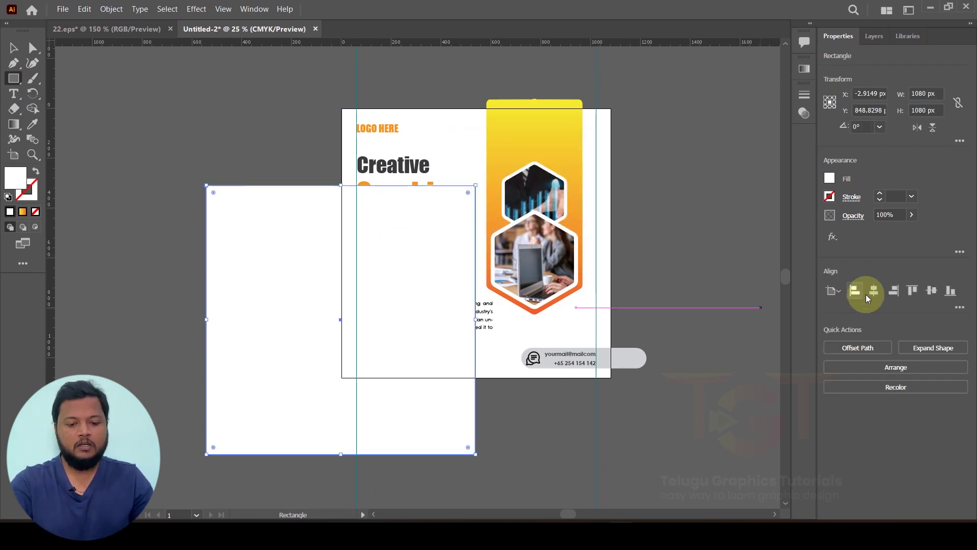
{"action": "left_click", "coordinate": [871, 293]}
{"action": "left_click", "coordinate": [931, 291]}
Step: Fill the square dark blue and select all artwork
{"action": "left_click", "coordinate": [20, 57]}
{"action": "left_click", "coordinate": [117, 144]}
{"action": "left_click_drag", "start_coordinate": [405, 173], "coordinate": [215, 163]}
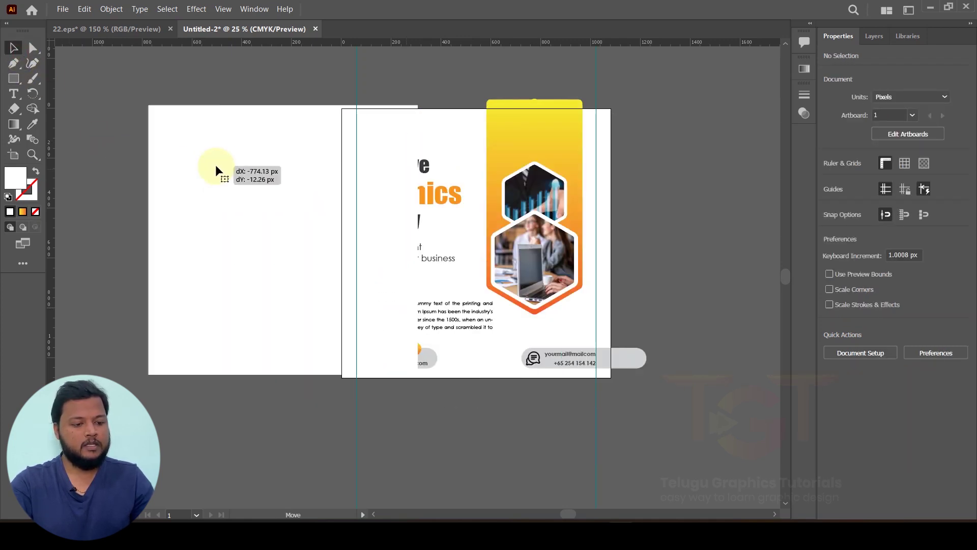
{"action": "key", "text": "ctrl+z"}
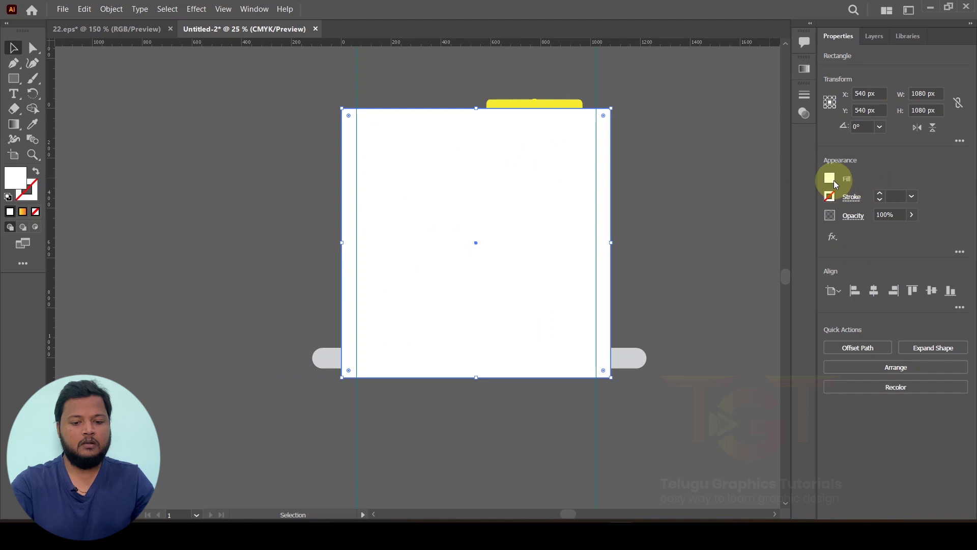
{"action": "left_click", "coordinate": [829, 177]}
{"action": "left_click", "coordinate": [765, 224]}
{"action": "left_click", "coordinate": [691, 127]}
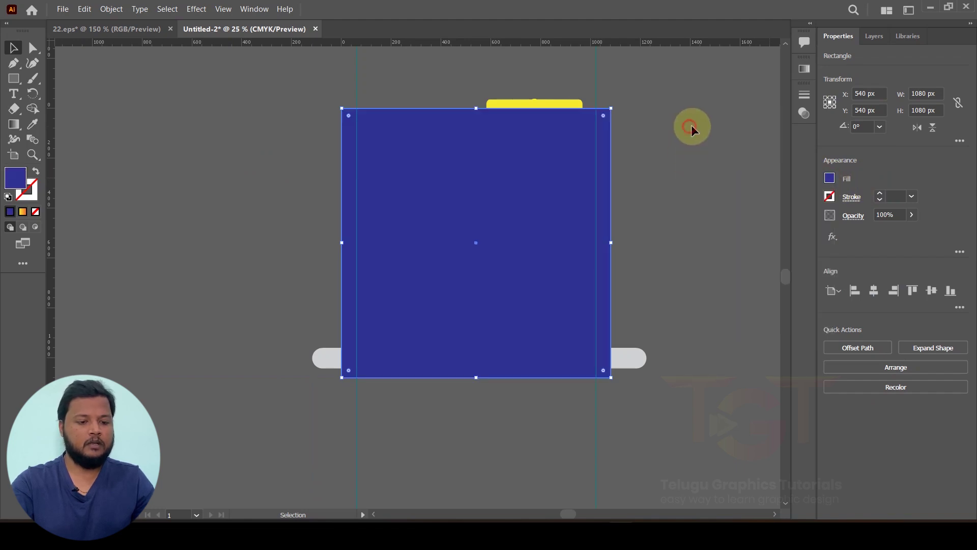
{"action": "left_click", "coordinate": [233, 87]}
{"action": "key", "text": "ctrl+a"}
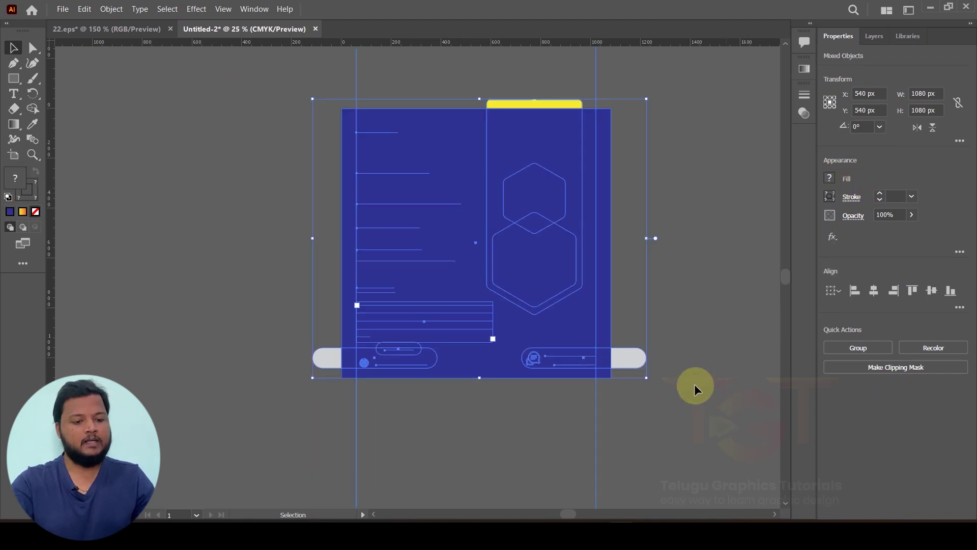
Step: Make a clipping mask that trims the whole flyer to the 1080 × 1080 px square
{"action": "right_click", "coordinate": [517, 184]}
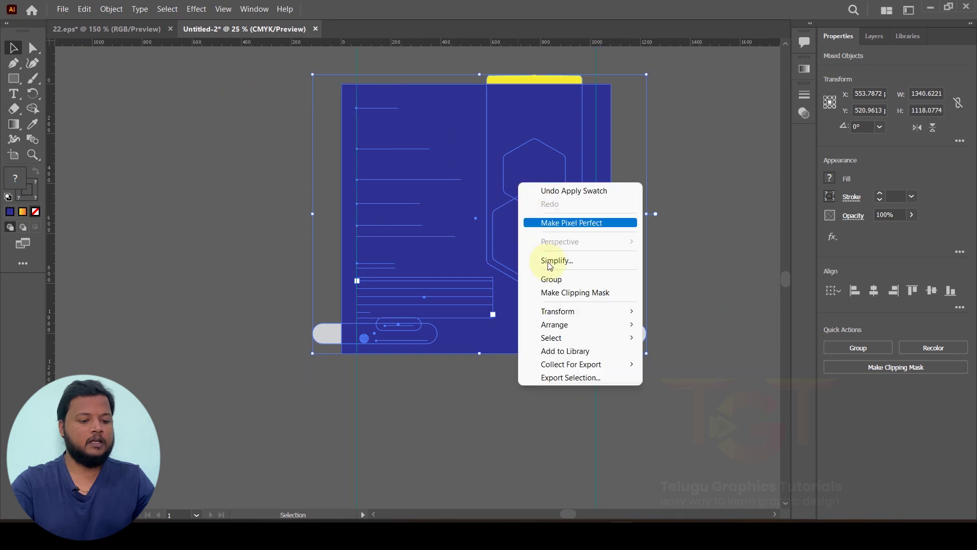
{"action": "left_click", "coordinate": [556, 292]}
{"action": "left_click", "coordinate": [650, 306]}
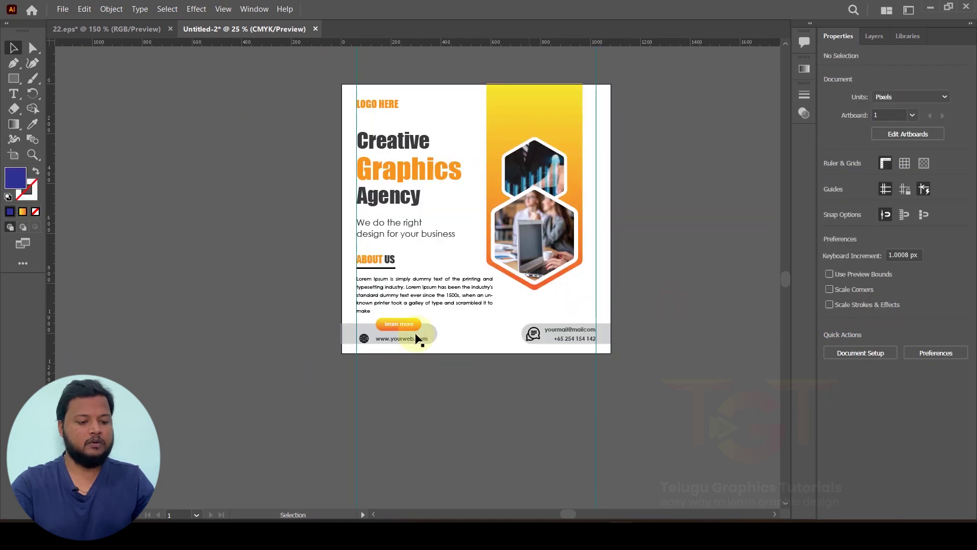
Step: Hide the guides on the canvas
{"action": "left_click_drag", "start_coordinate": [249, 274], "coordinate": [253, 311]}
{"action": "scroll", "coordinate": [286, 274], "scroll_direction": "up", "scroll_amount": 1}
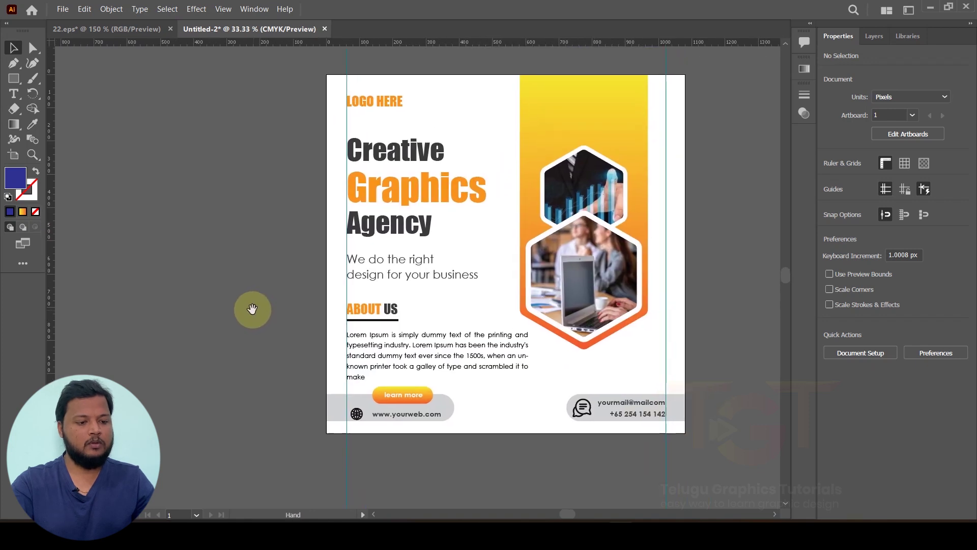
{"action": "right_click", "coordinate": [185, 168]}
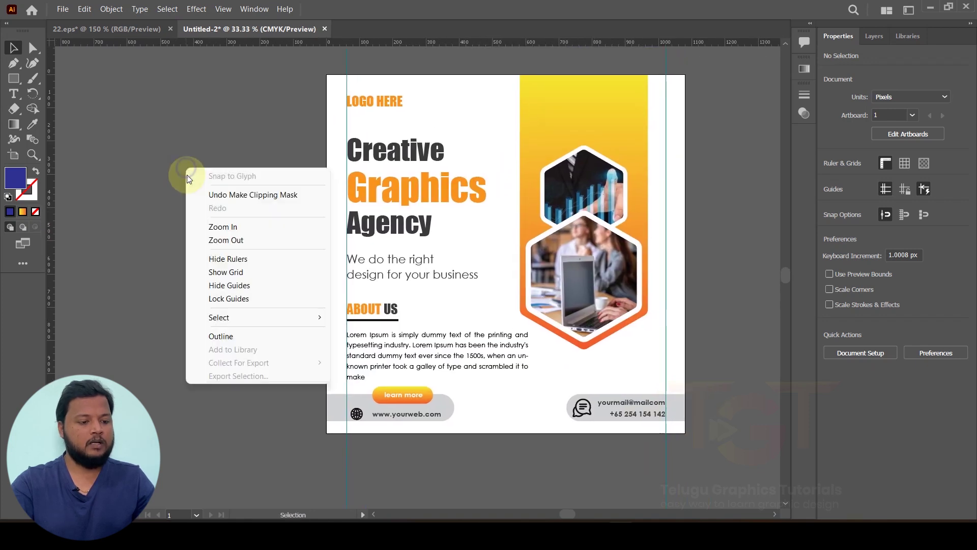
{"action": "left_click", "coordinate": [228, 286]}
{"action": "scroll", "coordinate": [251, 316], "scroll_direction": "right", "scroll_amount": 3}
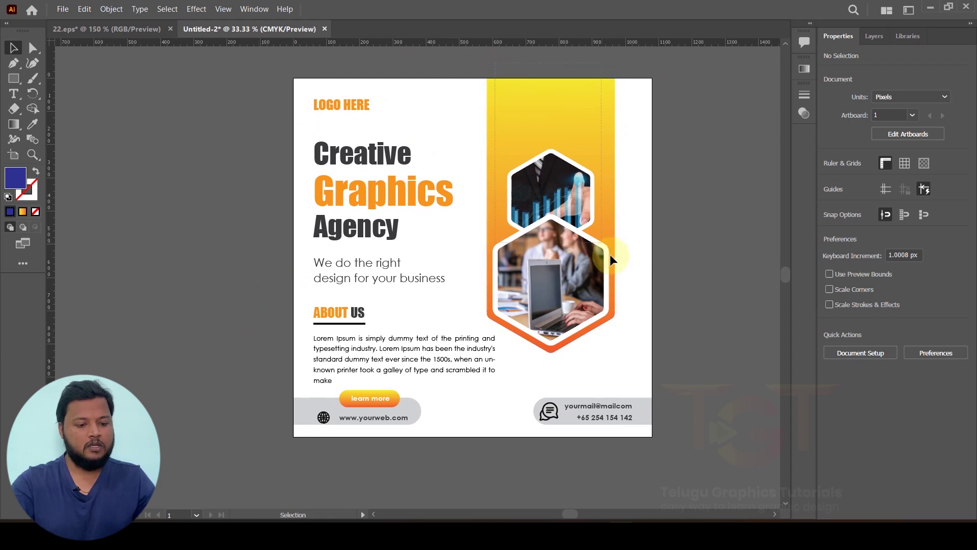
Step: Inside the clip group, move the yellow-orange band and hexagon photos right and enlarge them slightly
{"action": "left_click", "coordinate": [625, 285]}
{"action": "double_click", "coordinate": [599, 148]}
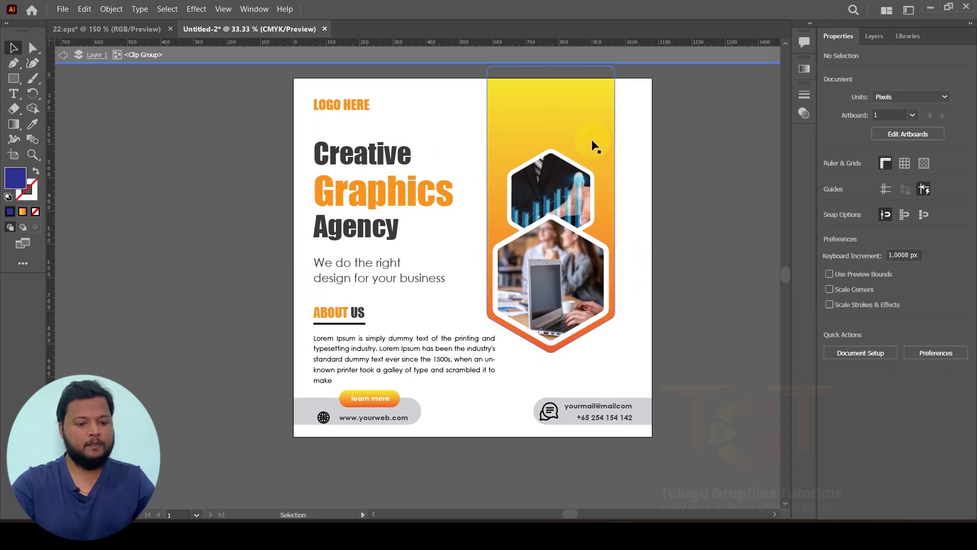
{"action": "left_click_drag", "start_coordinate": [580, 203], "coordinate": [598, 214]}
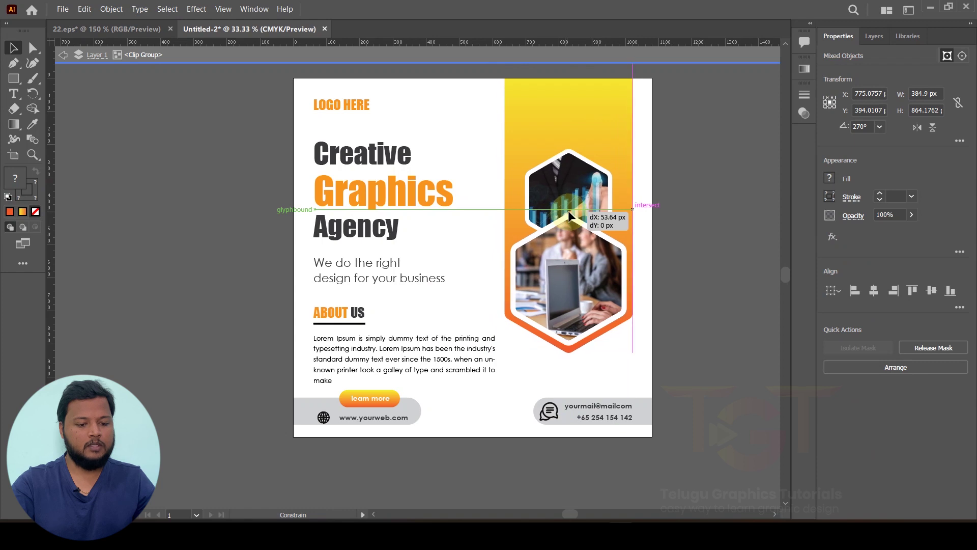
{"action": "left_click_drag", "start_coordinate": [504, 355], "coordinate": [566, 286]}
{"action": "double_click", "coordinate": [748, 264]}
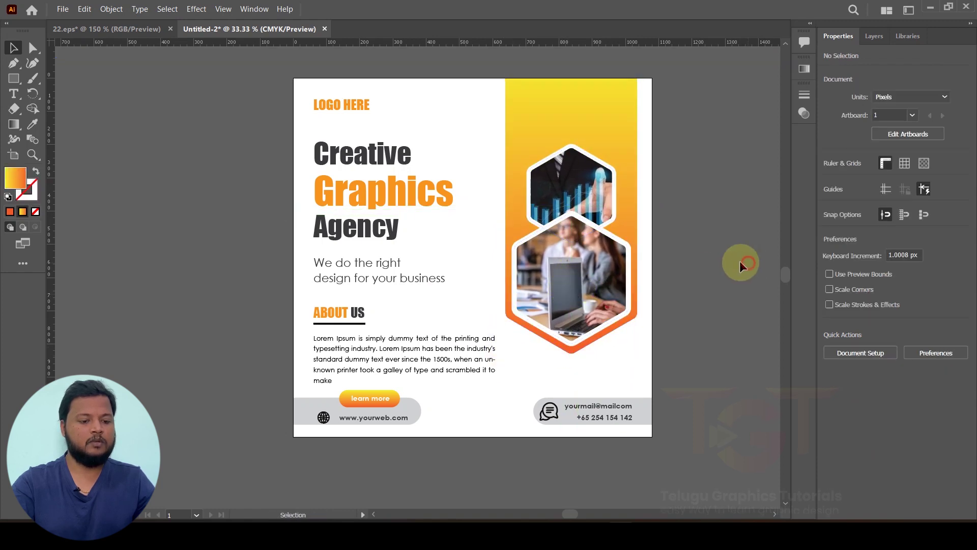
{"action": "scroll", "coordinate": [713, 257], "scroll_direction": "down", "scroll_amount": 1}
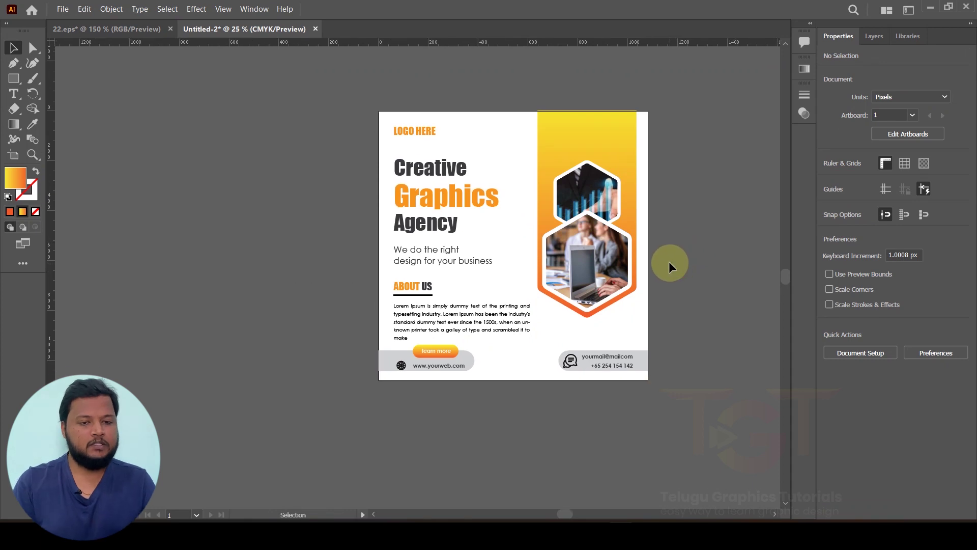